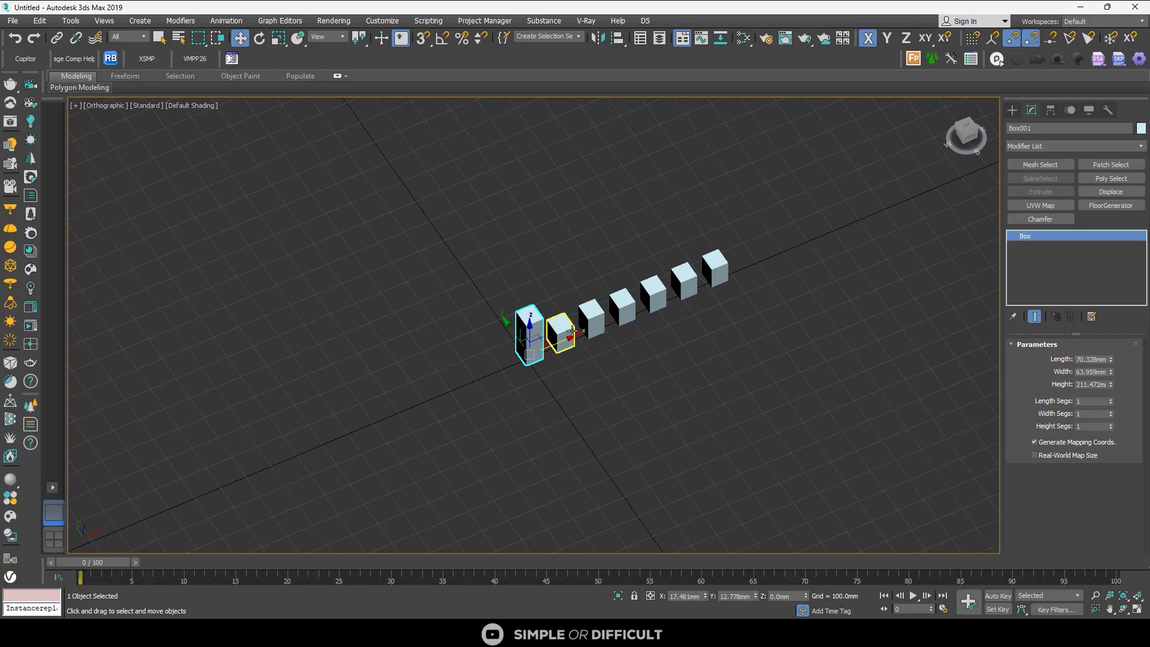
Run the instance replacer script to turn the second box in the row into an instance of the tall first box
ctrl+click(561, 330)
click(232, 59)
click(578, 405)
scroll(564, 336, up, 3)
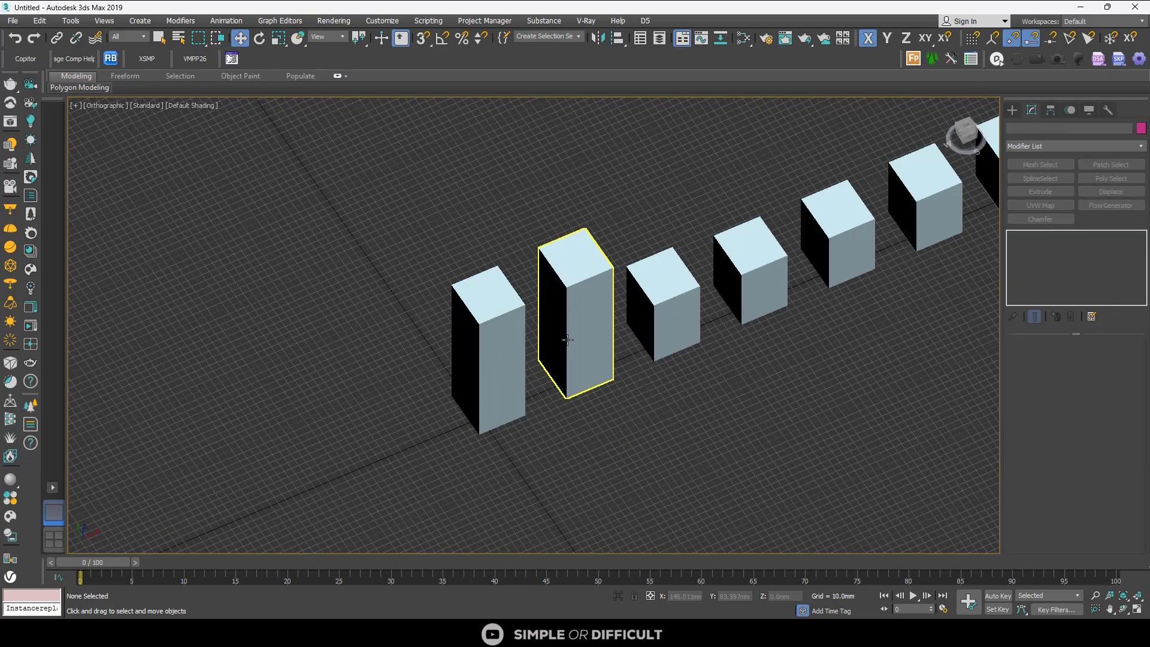
Select all seven boxes and run the instance replacer script so they all become instances of the tall box
scroll(564, 333, down, 1)
alt+middle_drag(563, 329, 538, 309)
scroll(535, 313, down, 3)
click(535, 312)
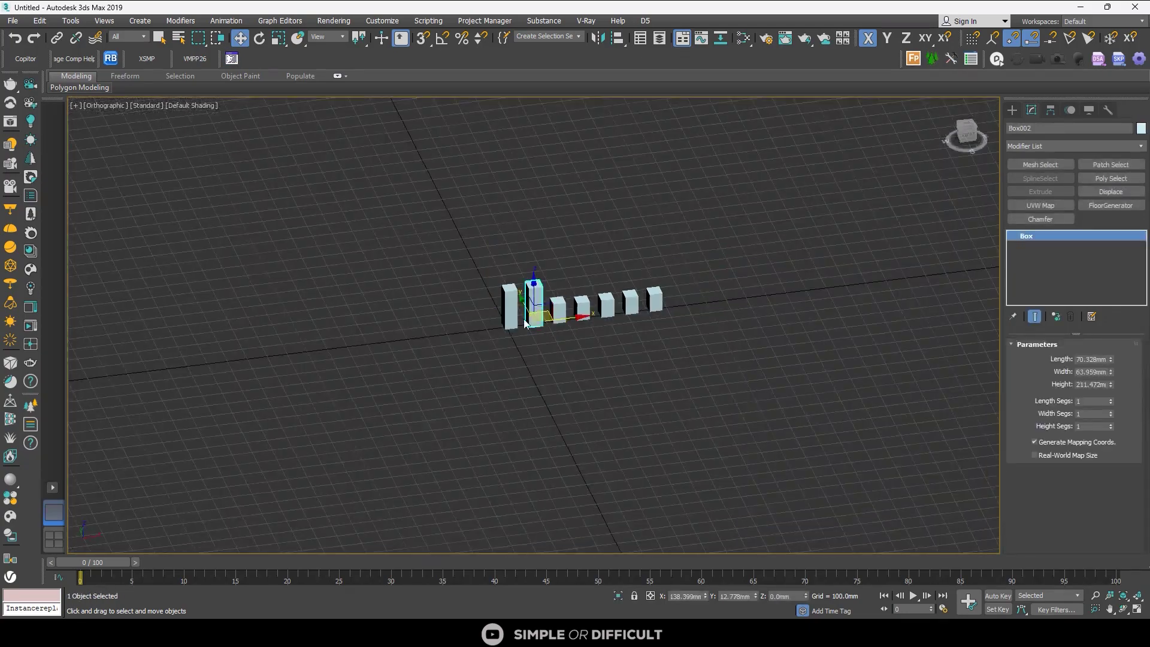
ctrl+click(512, 312)
ctrl+click(554, 311)
click(689, 280)
key(ctrl+a)
click(233, 60)
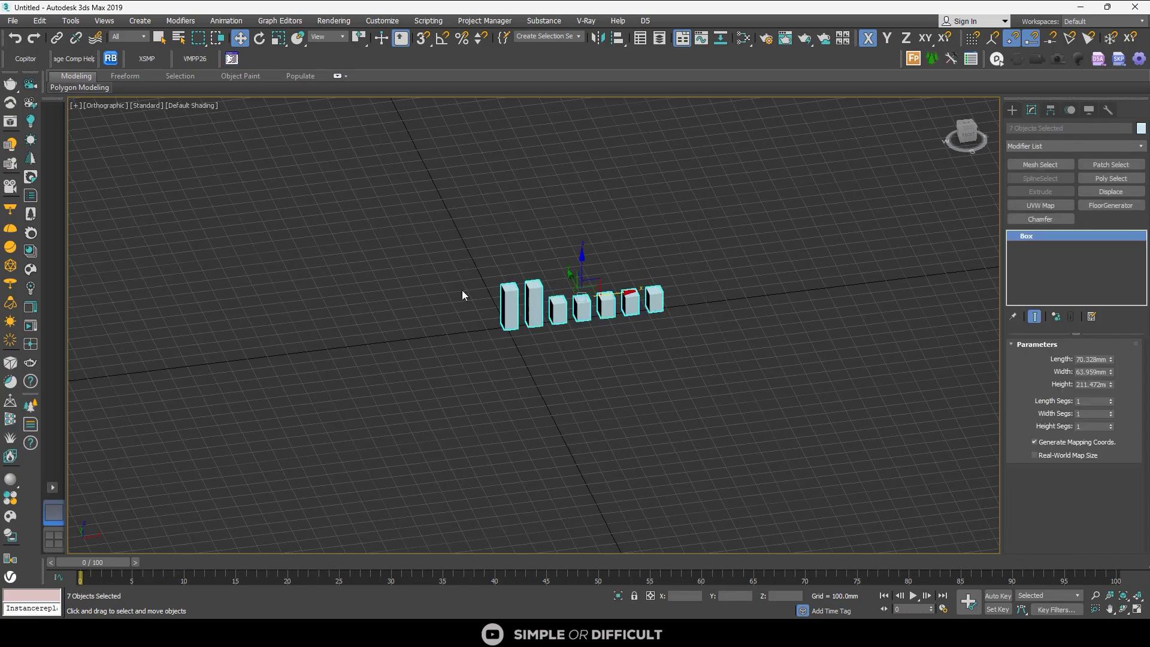
click(627, 383)
scroll(626, 383, up, 5)
scroll(556, 338, down, 1)
Adjust the height of the first box to drive all the instanced boxes together
click(462, 303)
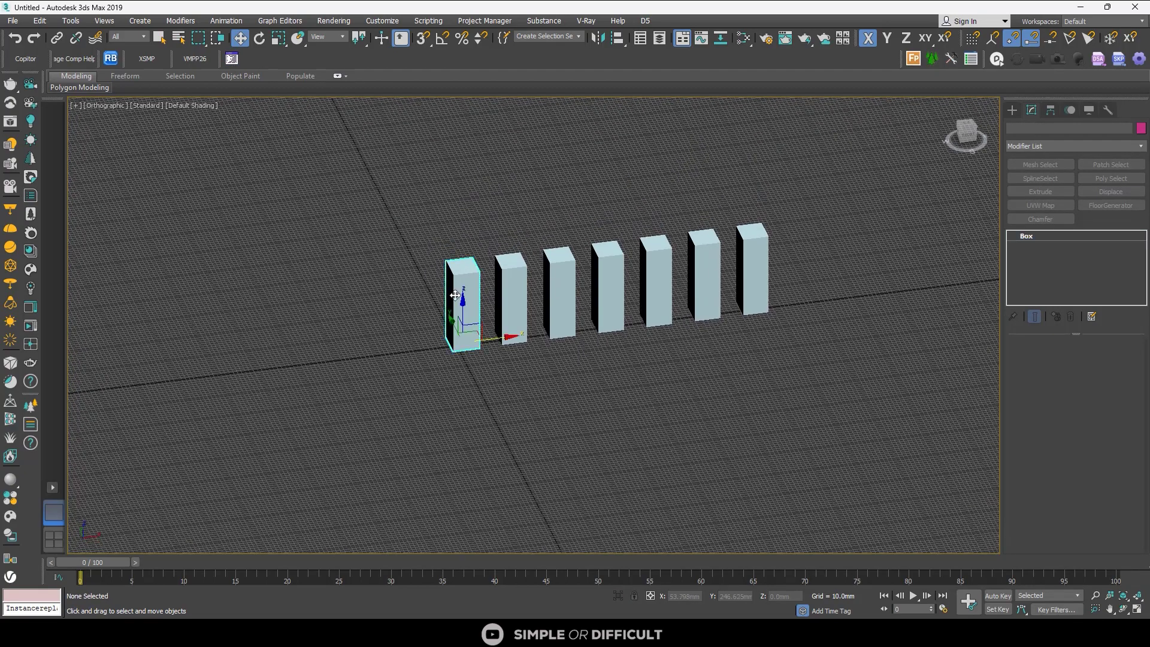
drag(1112, 386, 1130, 407)
drag(1111, 373, 1058, 212)
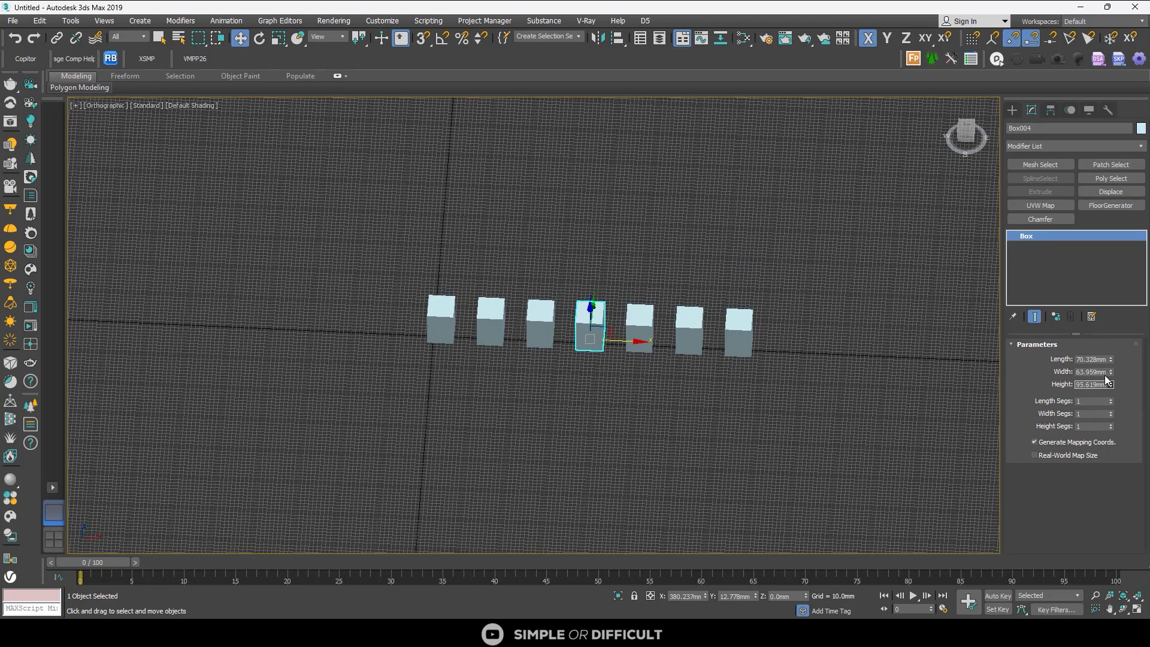
Set the first box's height to about 109 mm and the third box's height to about 107 mm
click(712, 409)
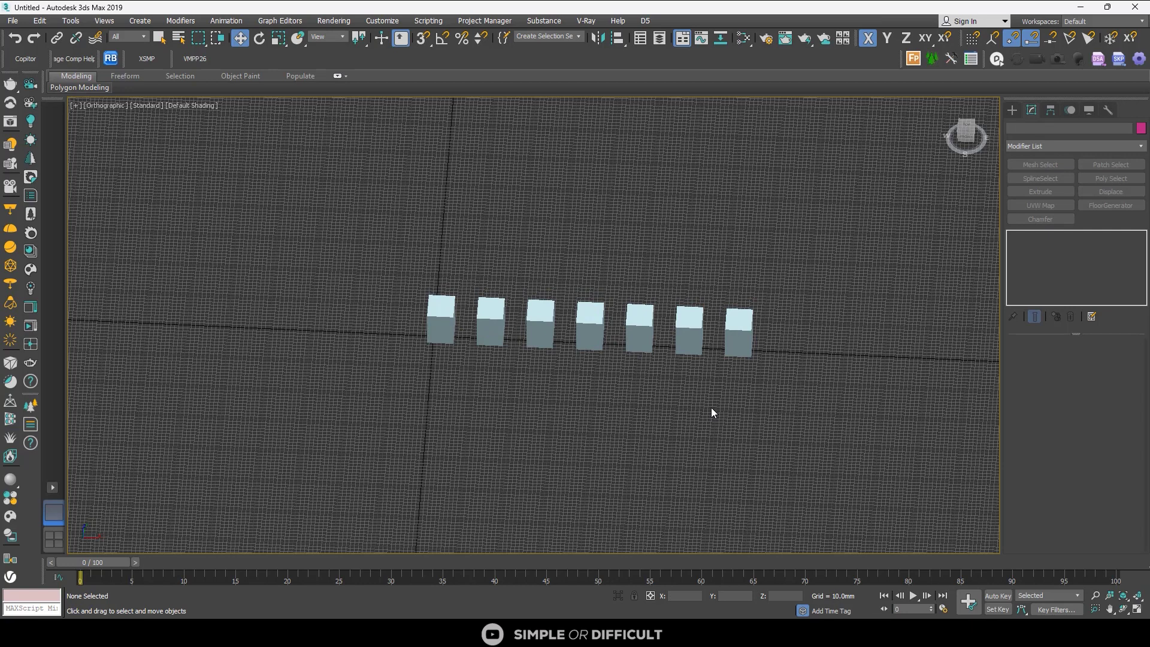
click(441, 326)
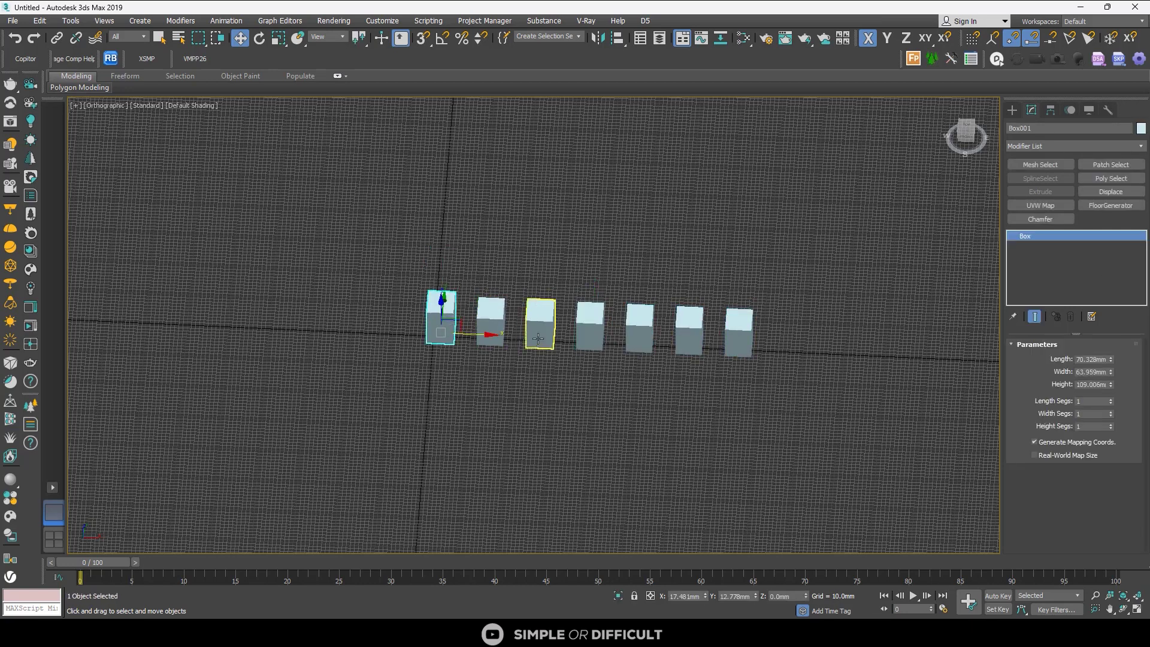
click(538, 339)
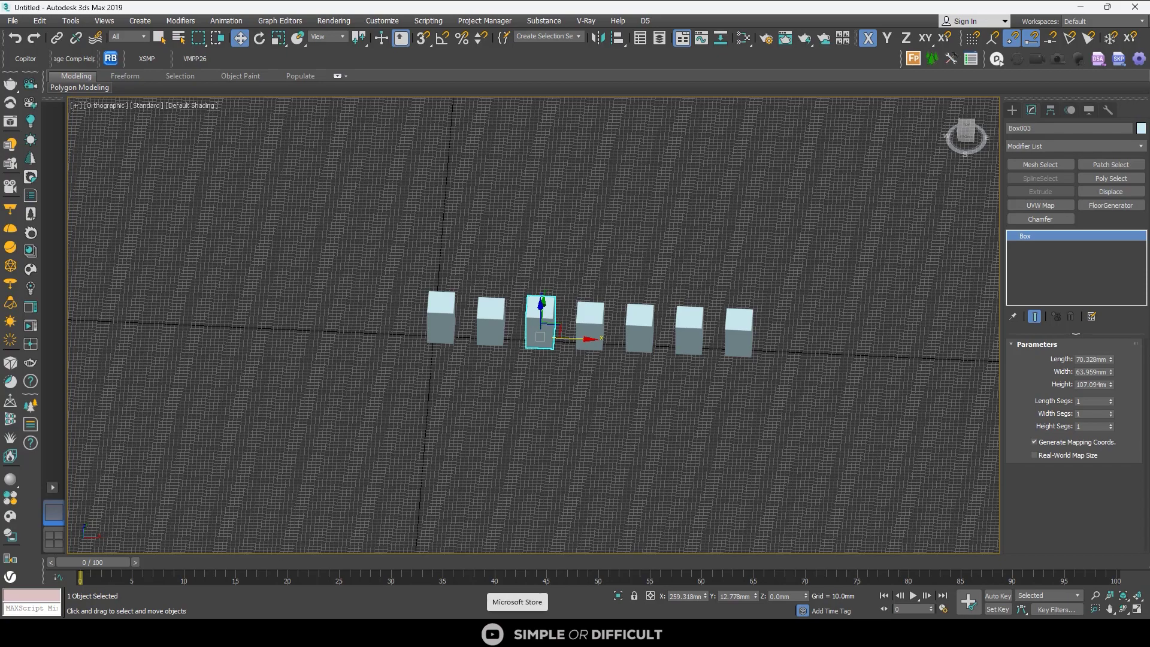
click(756, 291)
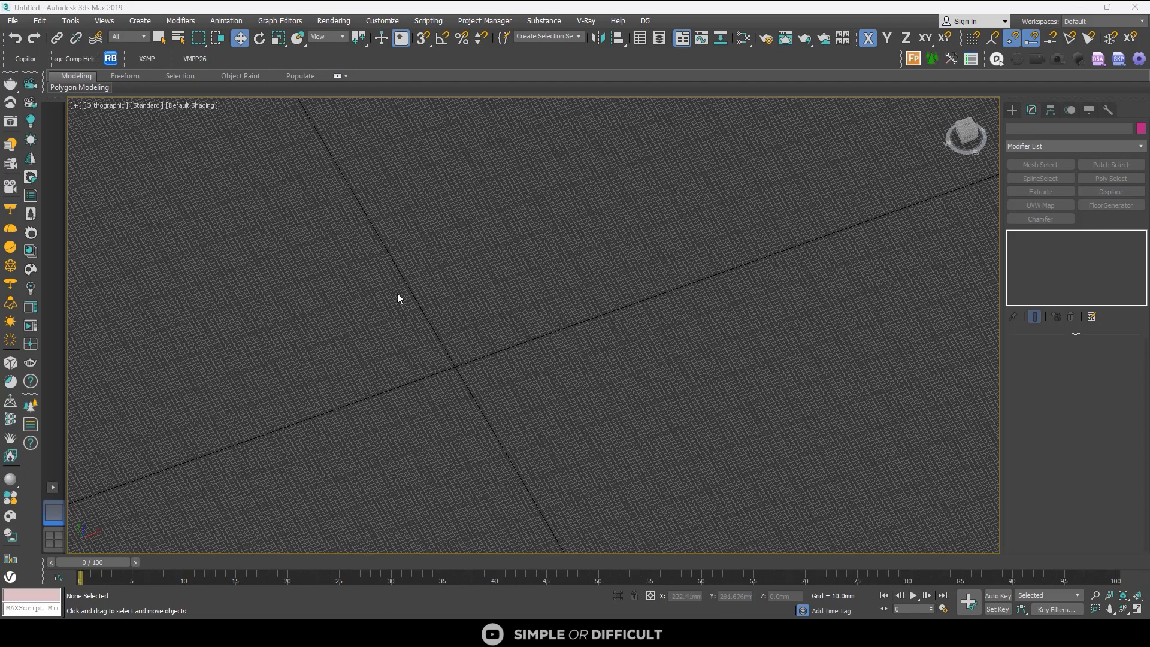
Draw a box about 70 mm long, 64 mm wide and 116 mm high at the grid origin
click(1013, 110)
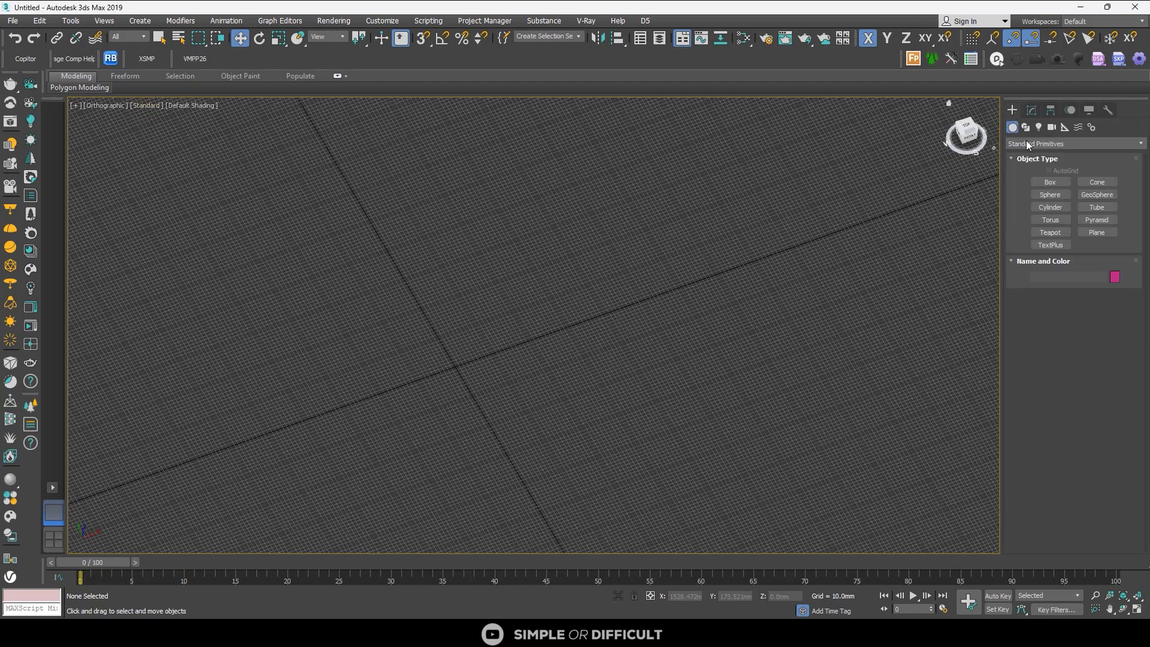
click(1049, 182)
drag(442, 357, 477, 367)
click(473, 319)
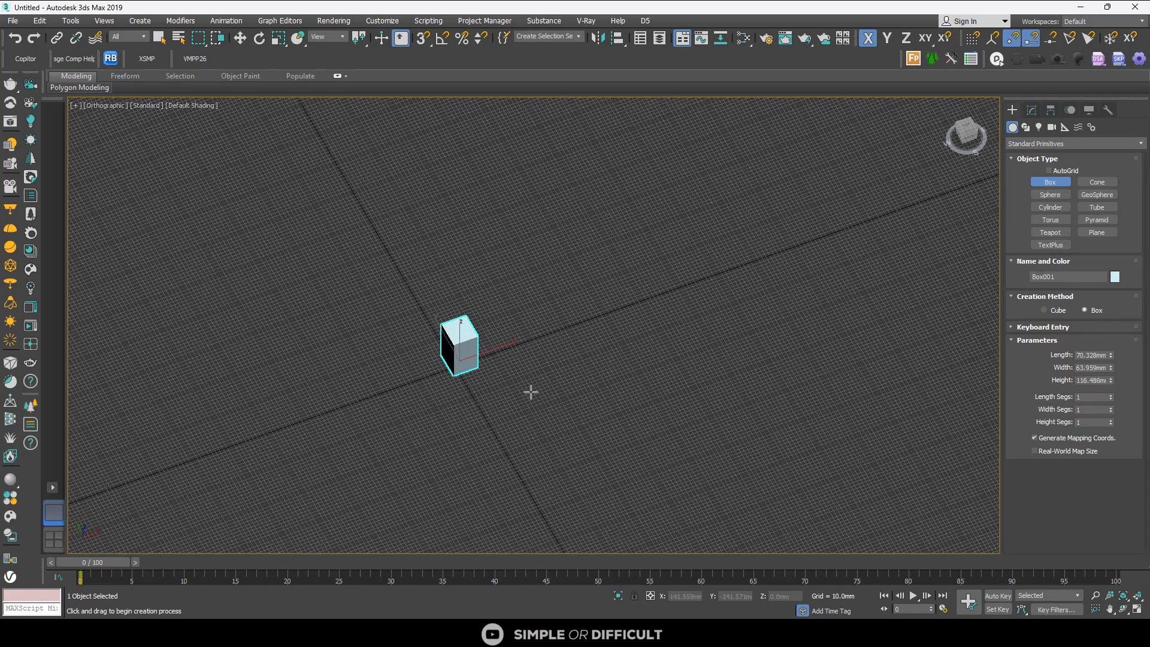
Clone the box along the X axis into six independent copies using the Copy option
key(w)
alt+middle_drag(532, 393, 504, 396)
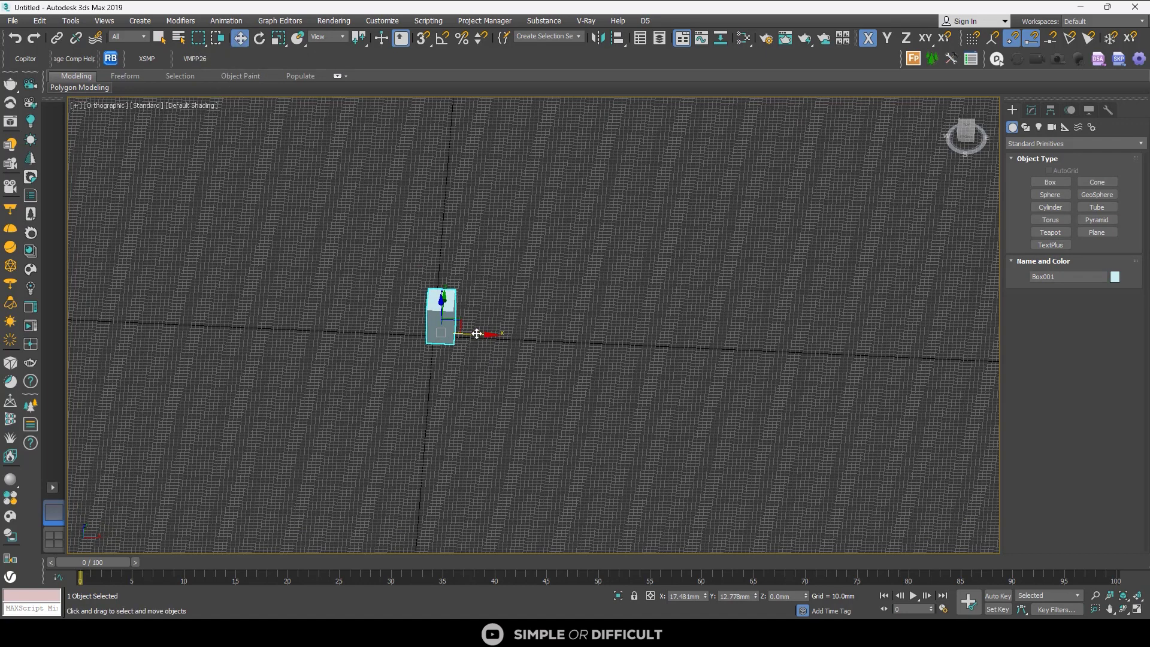
shift+drag(482, 334, 535, 345)
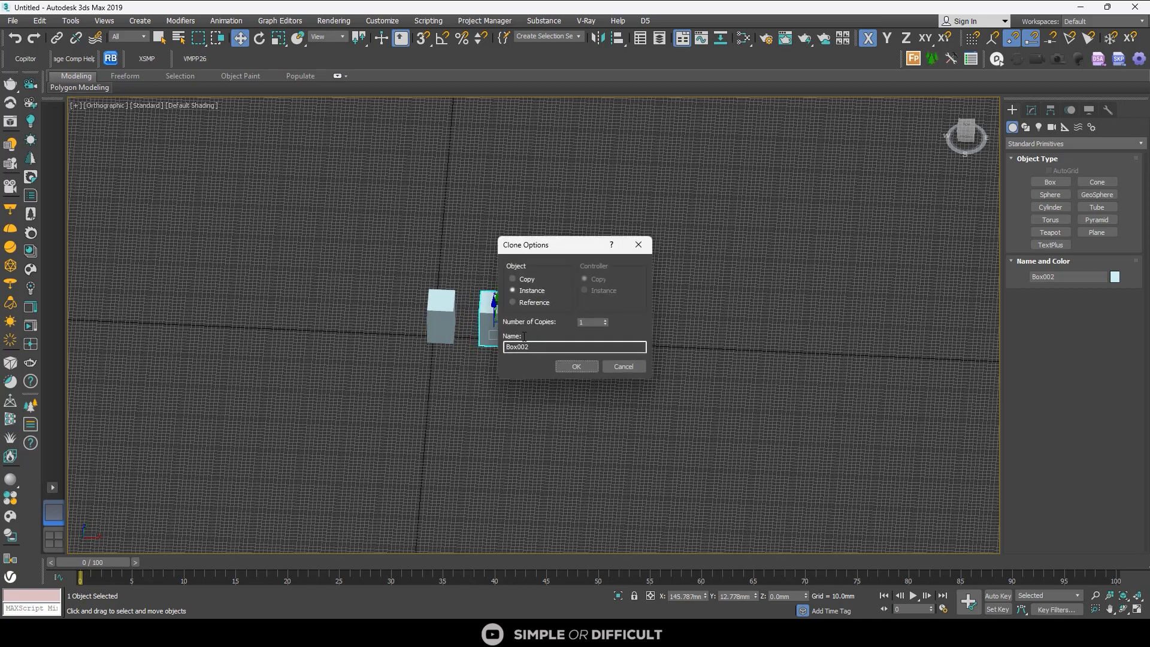
drag(548, 250, 598, 242)
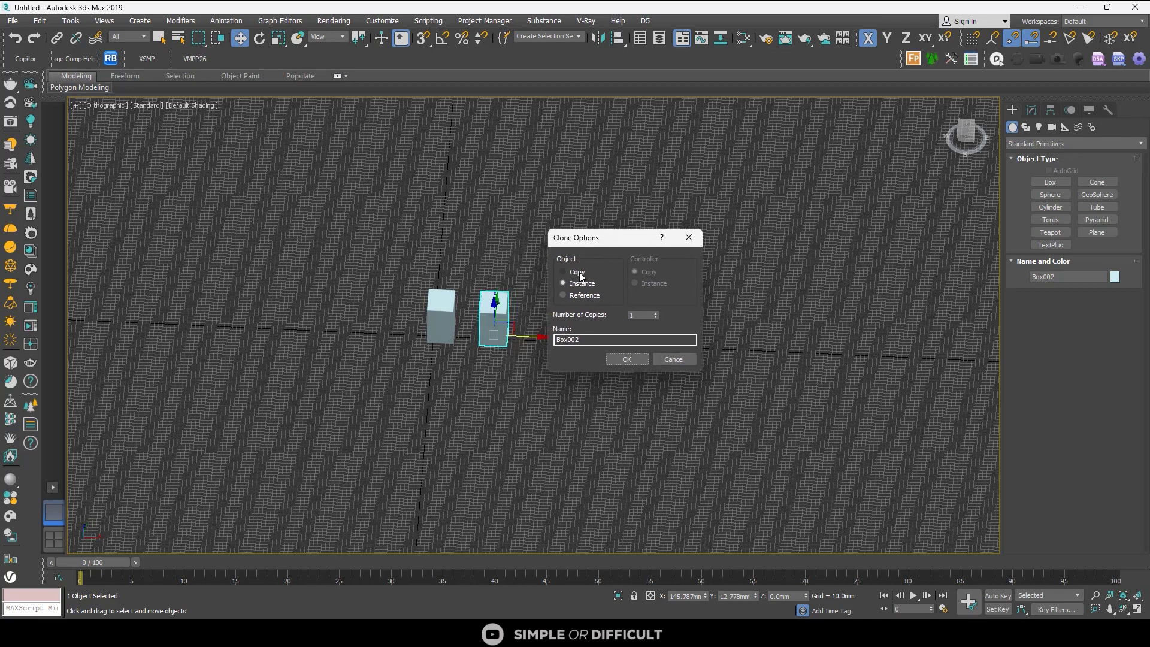
click(590, 296)
click(584, 273)
drag(640, 316, 618, 309)
click(629, 359)
click(621, 394)
Set the height of the original first box to about 165.41 mm
click(441, 320)
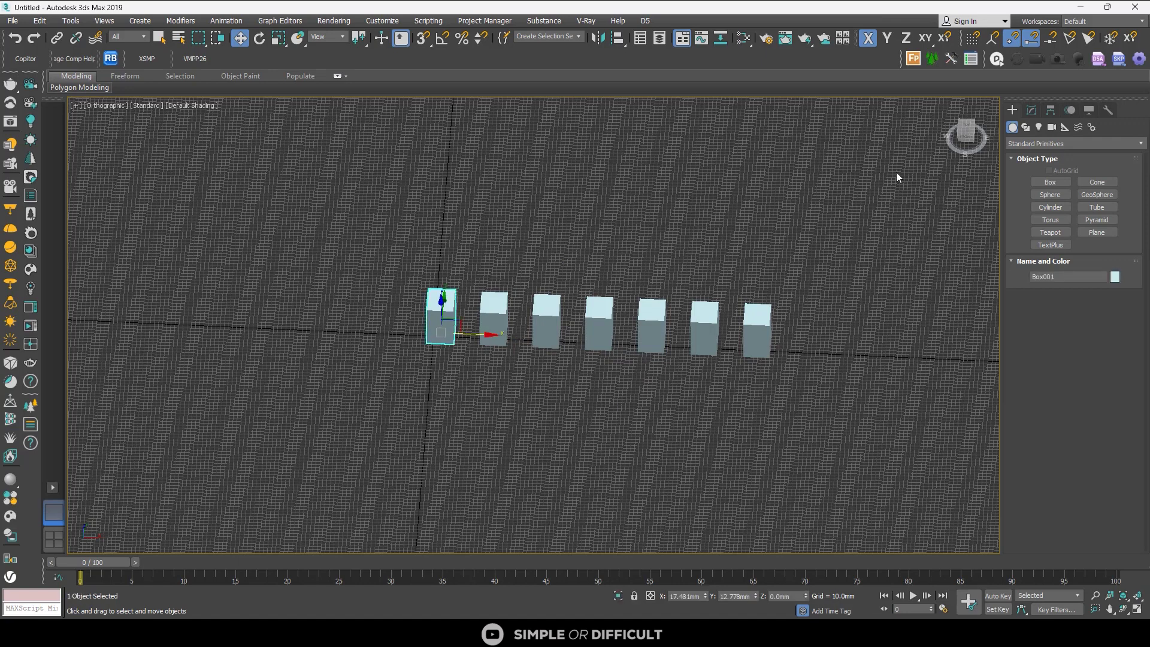
click(1031, 110)
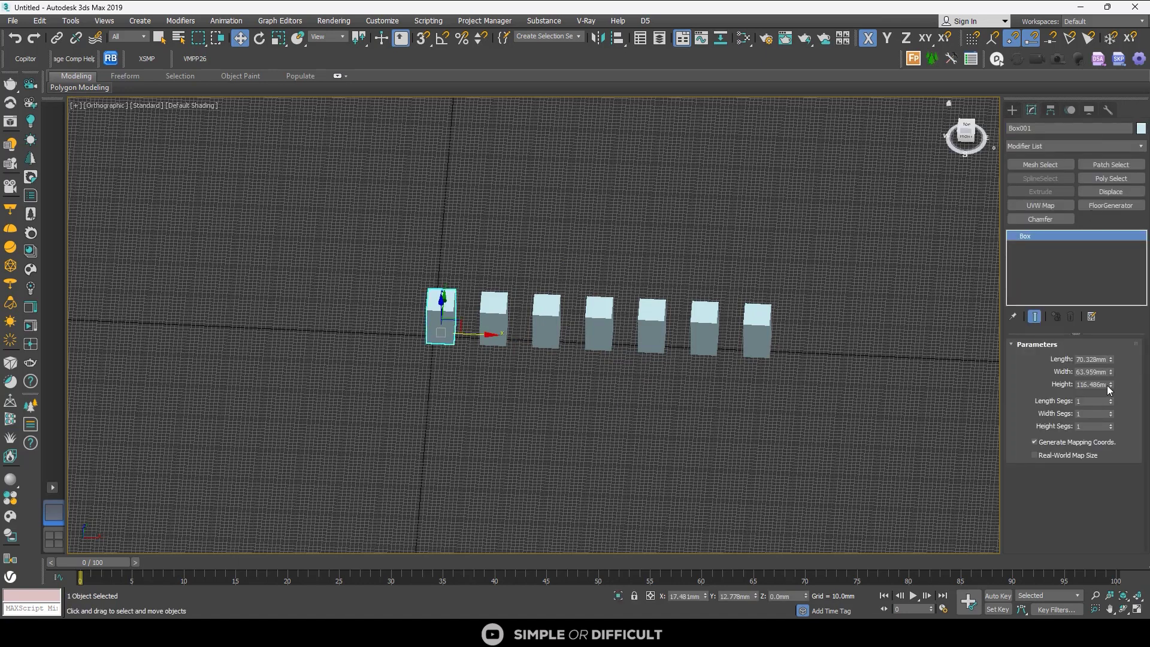
drag(1111, 384, 1137, 359)
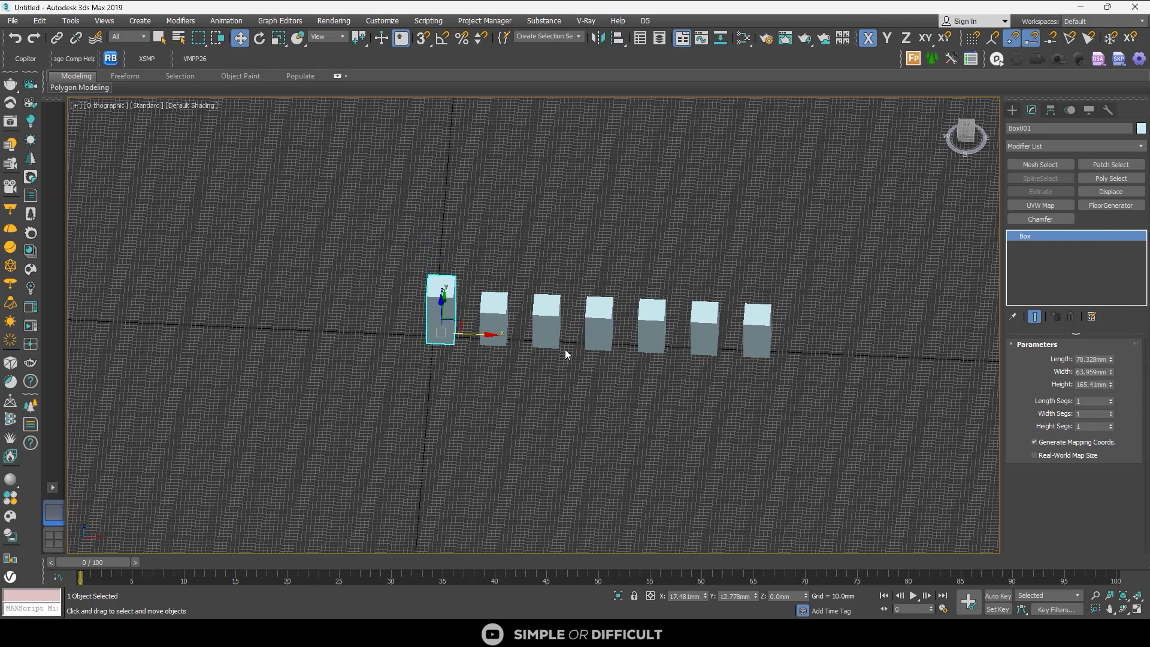
Adjust the height of the third box, one of the independent copies
click(543, 330)
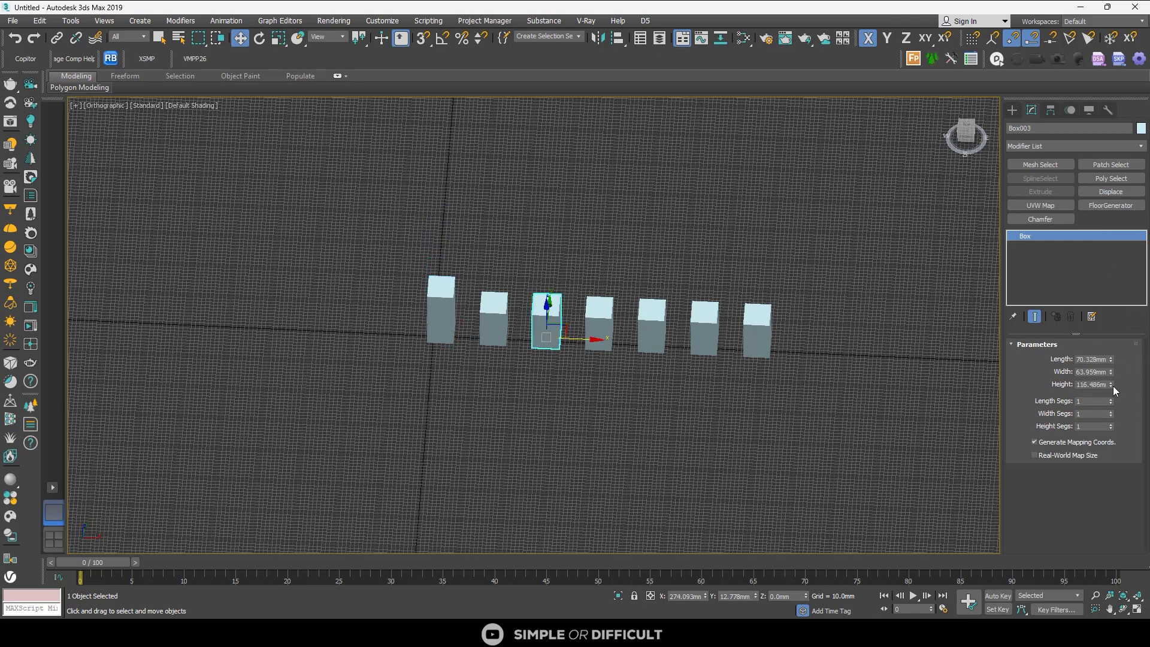
drag(1113, 386, 1113, 376)
click(841, 271)
Delete the six copied boxes, keeping only the original first box
click(456, 304)
drag(796, 277, 476, 384)
key(Delete)
Clone the original box along the X axis into six instances using the Instance option
click(443, 321)
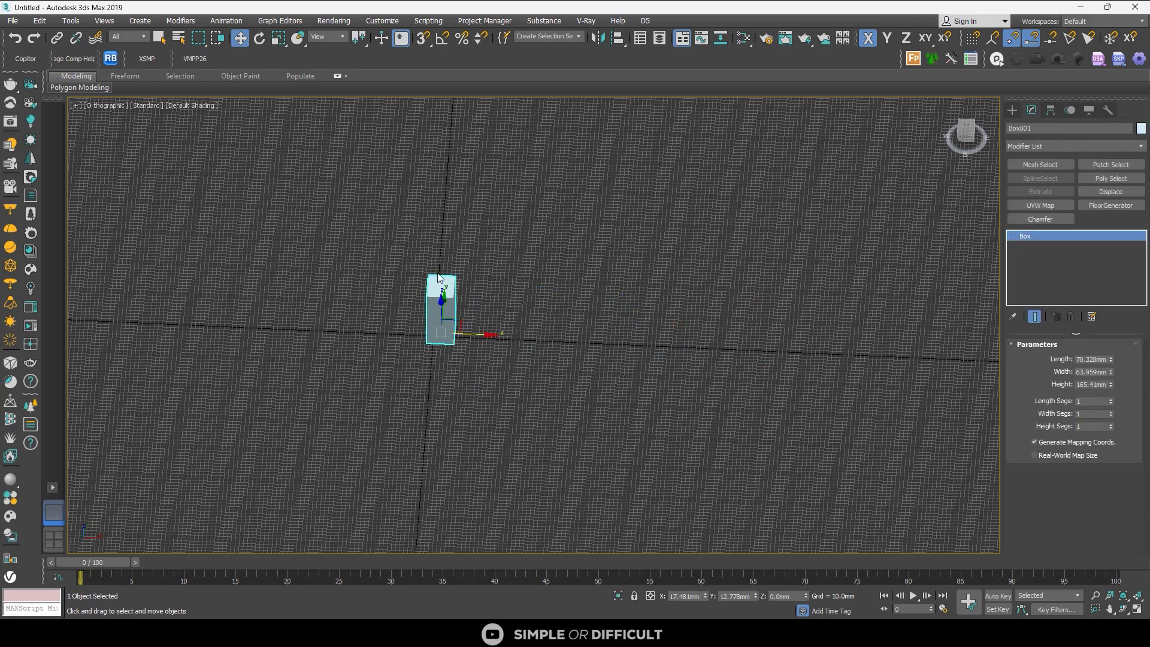
mouse_move(471, 337)
shift+mouse_down()
mouse_move(527, 345)
mouse_move(561, 316)
shift+mouse_up()
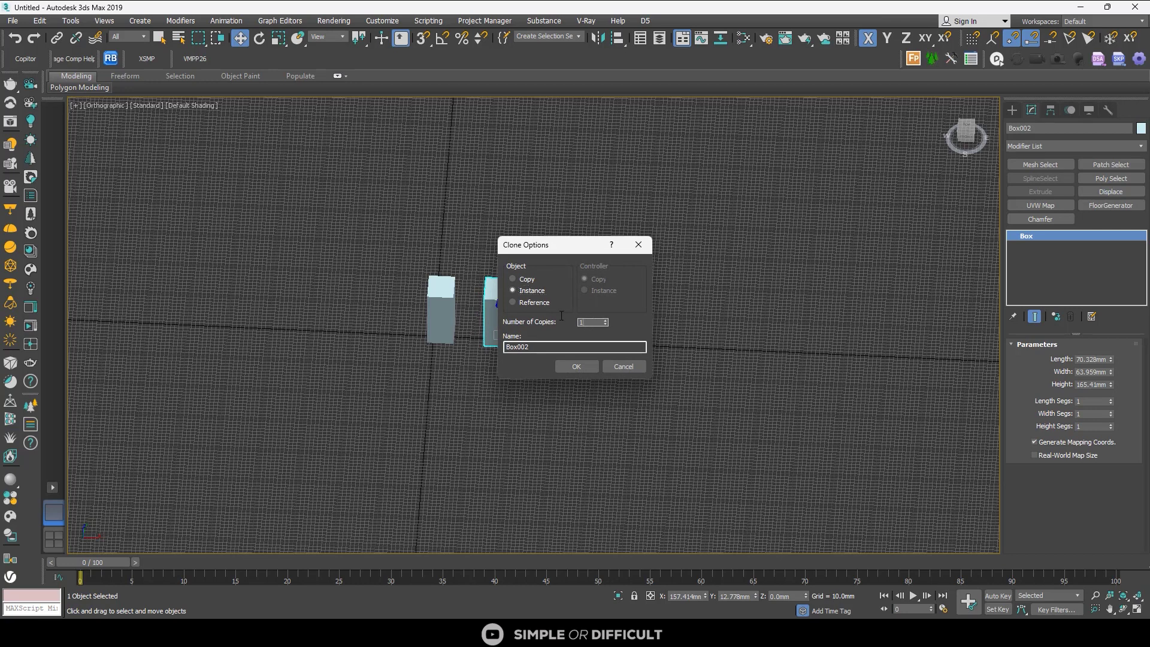
click(576, 366)
click(536, 377)
Set the height of the first box to about 100.9 mm
click(447, 303)
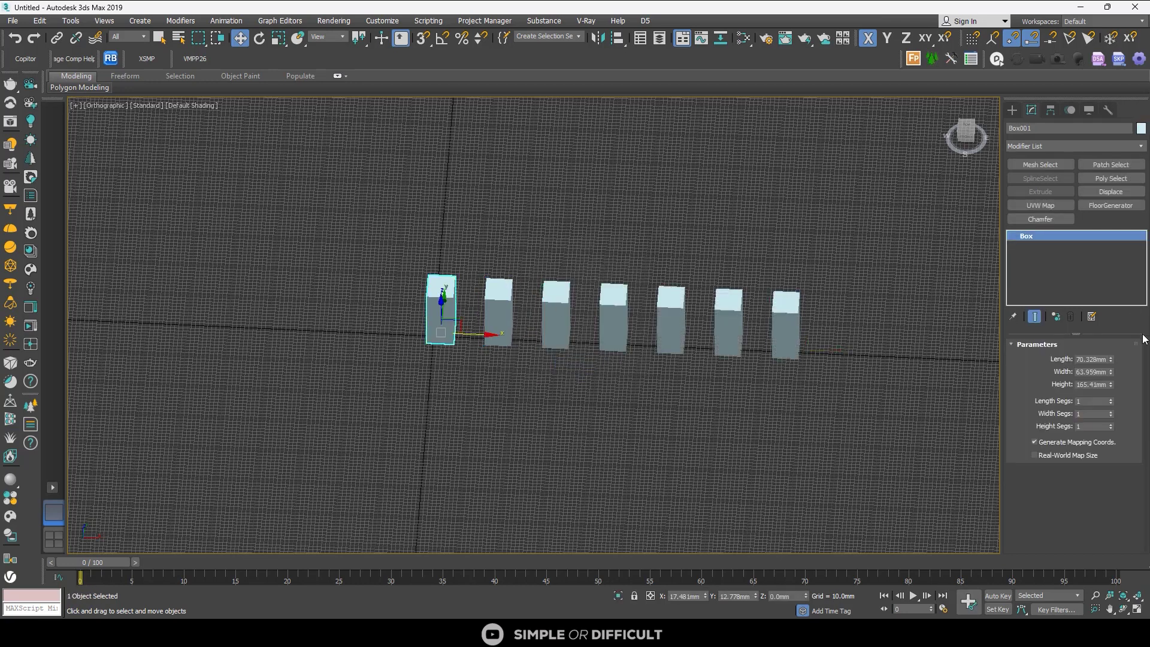
drag(1113, 392, 1111, 409)
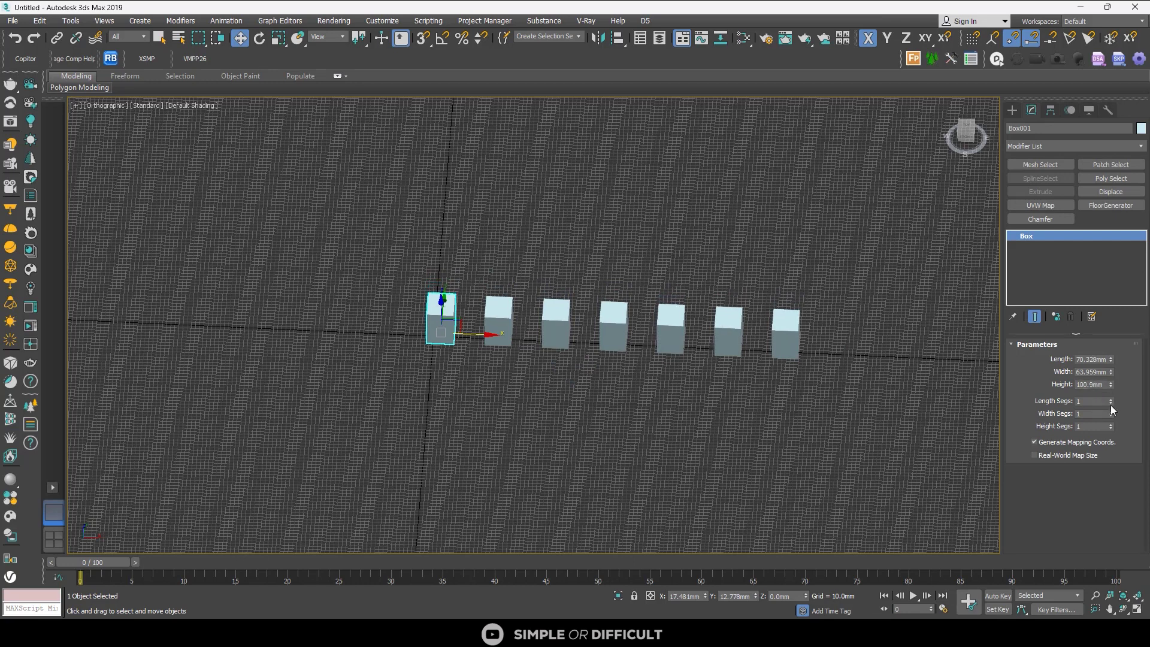
Try a Twist modifier with an angle of 56.5 on the first box and remove it from the stack
click(1047, 142)
key(t)
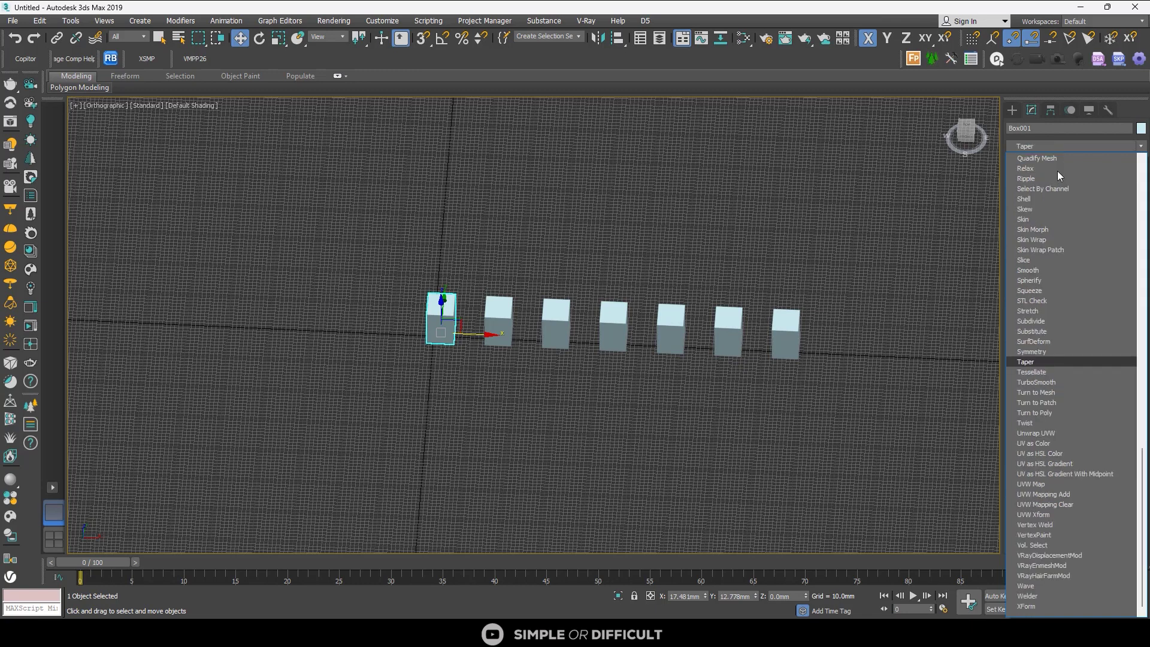
click(1059, 146)
click(1059, 145)
text(tw)
click(1048, 422)
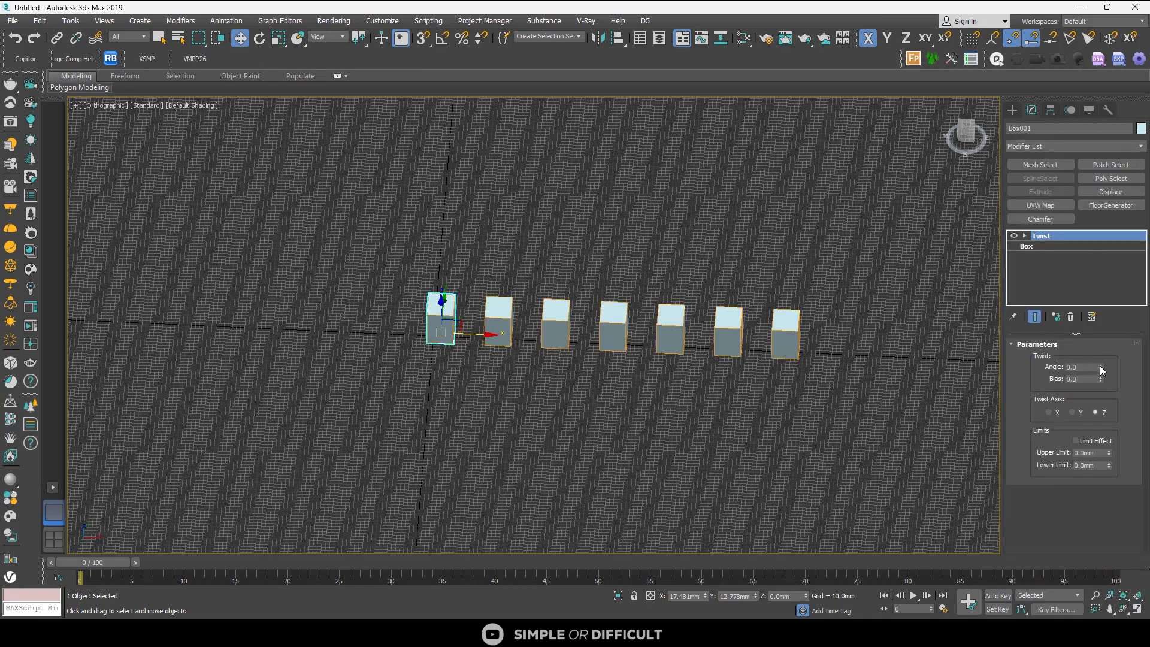
drag(1100, 365, 1107, 325)
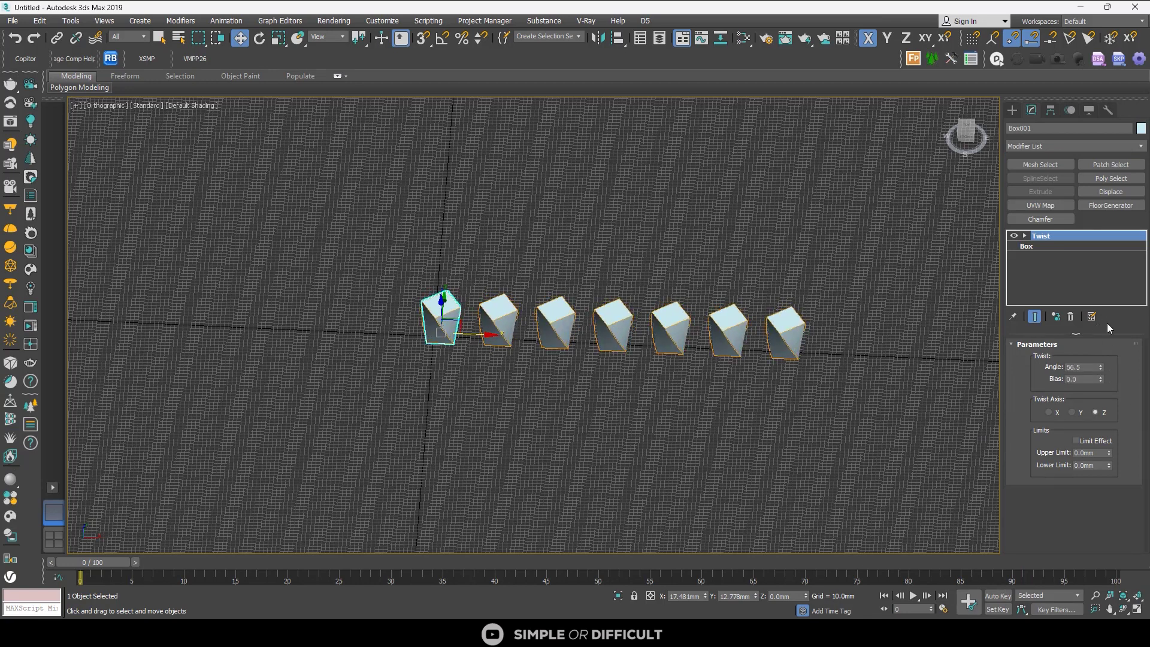
click(1072, 317)
Try a Twist modifier with an angle of -53 on the fourth box and remove it from the stack
click(612, 314)
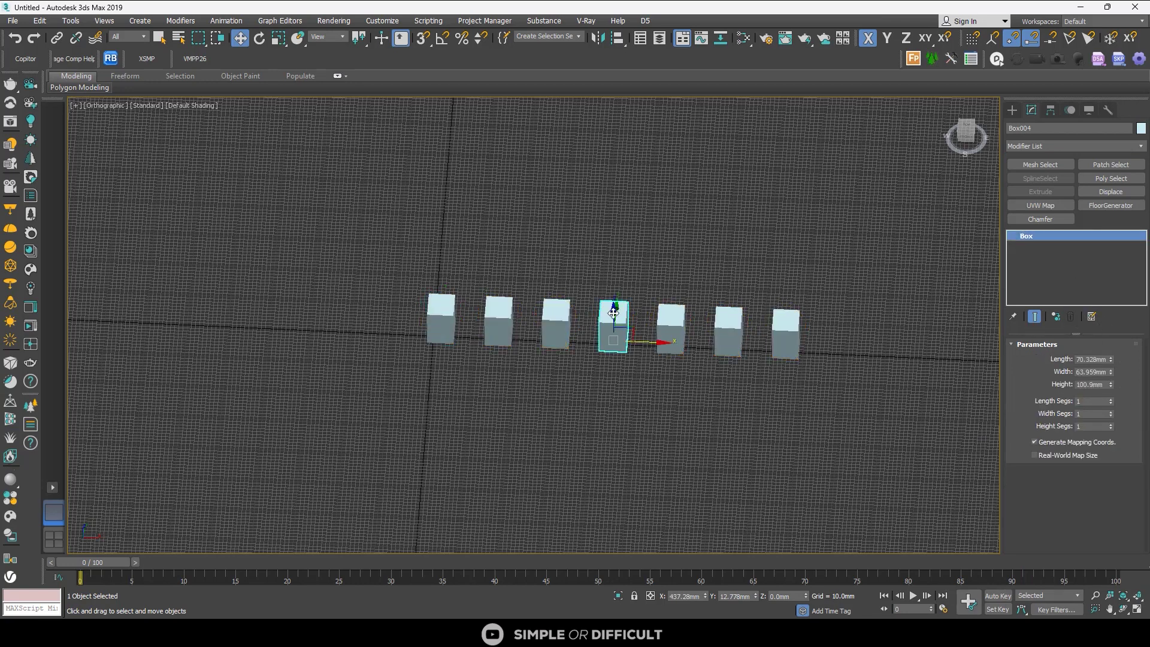
click(1066, 147)
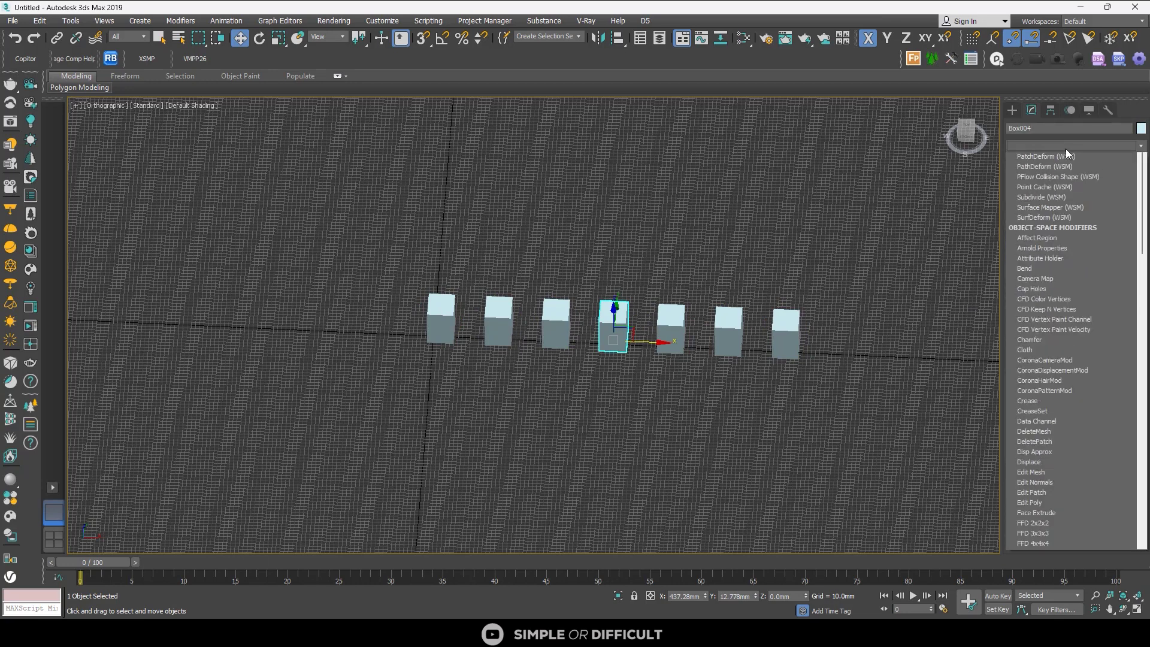
text(tw)
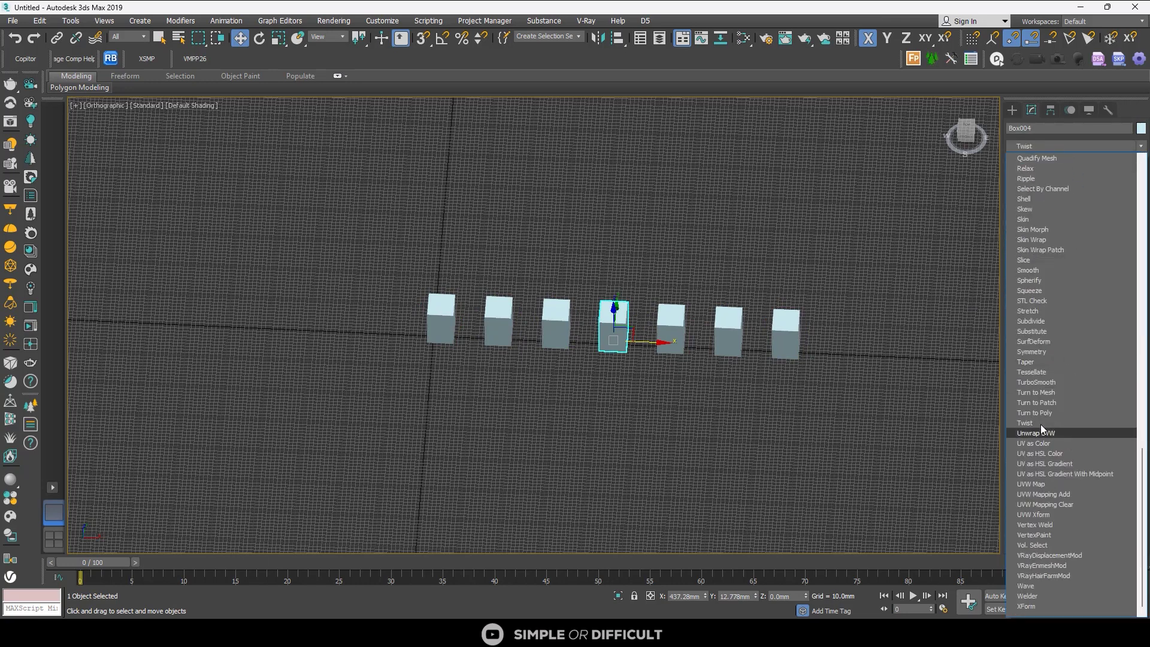
click(1043, 422)
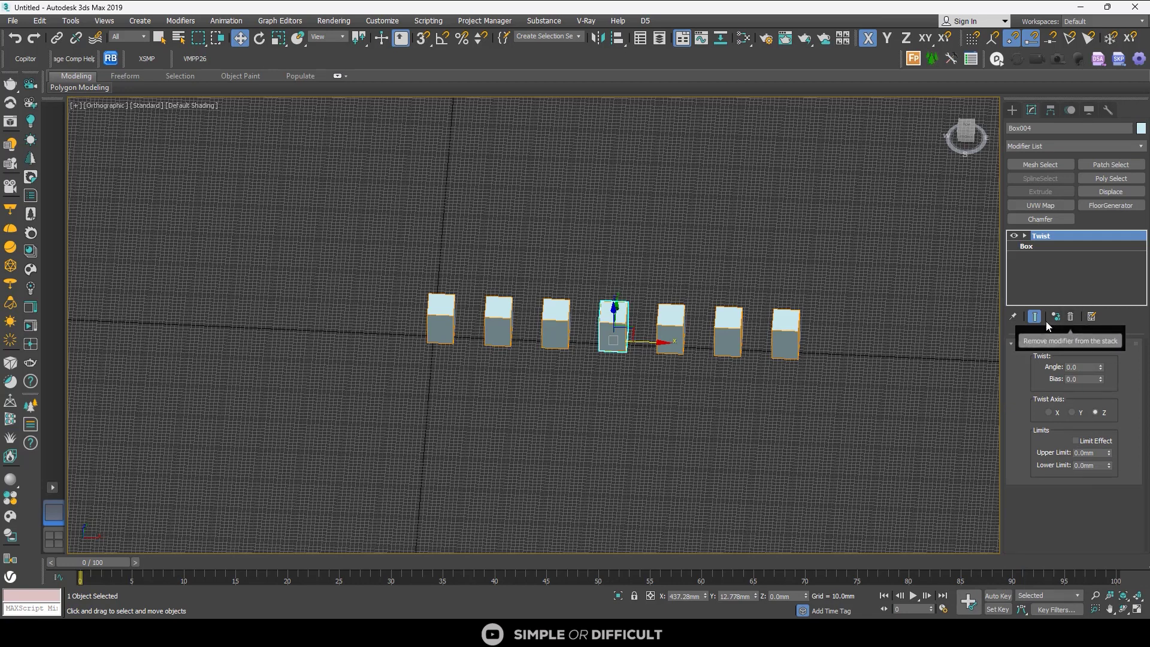
drag(1102, 366, 1102, 395)
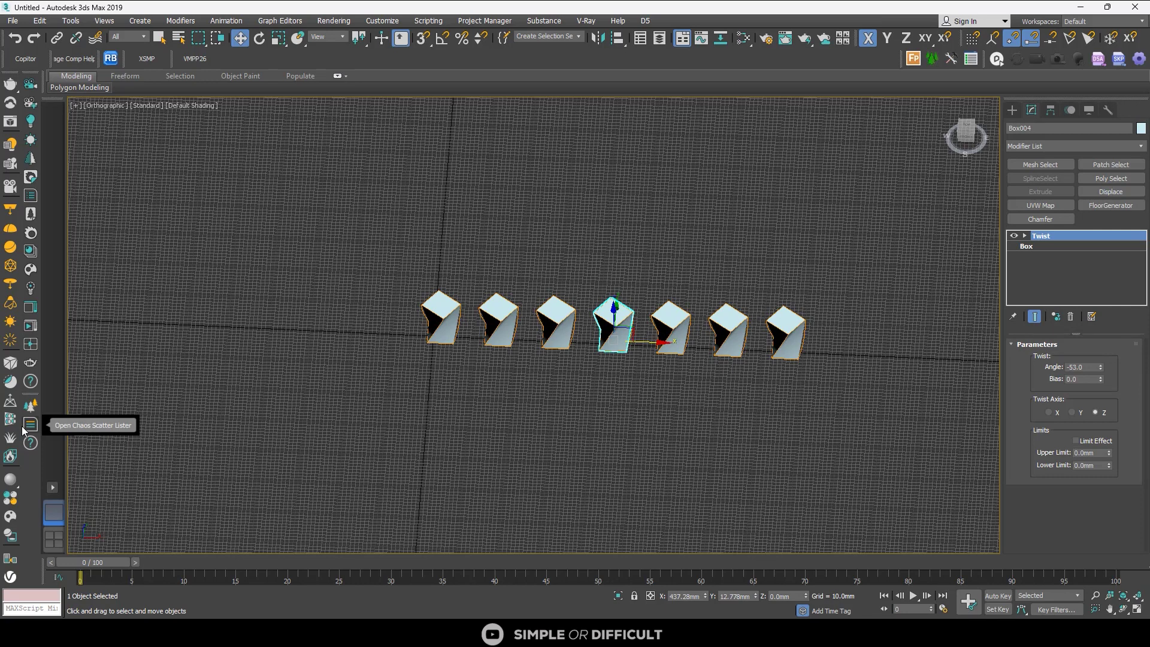
click(1072, 319)
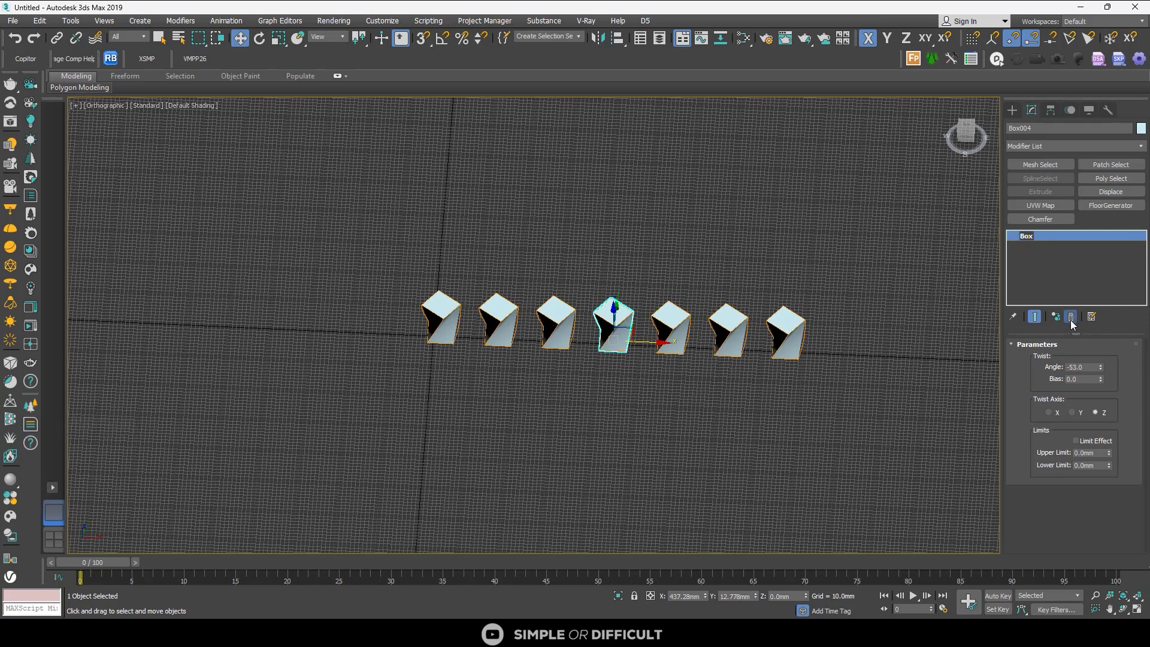
Delete the six instanced boxes, keeping only the original first box
drag(824, 303, 483, 357)
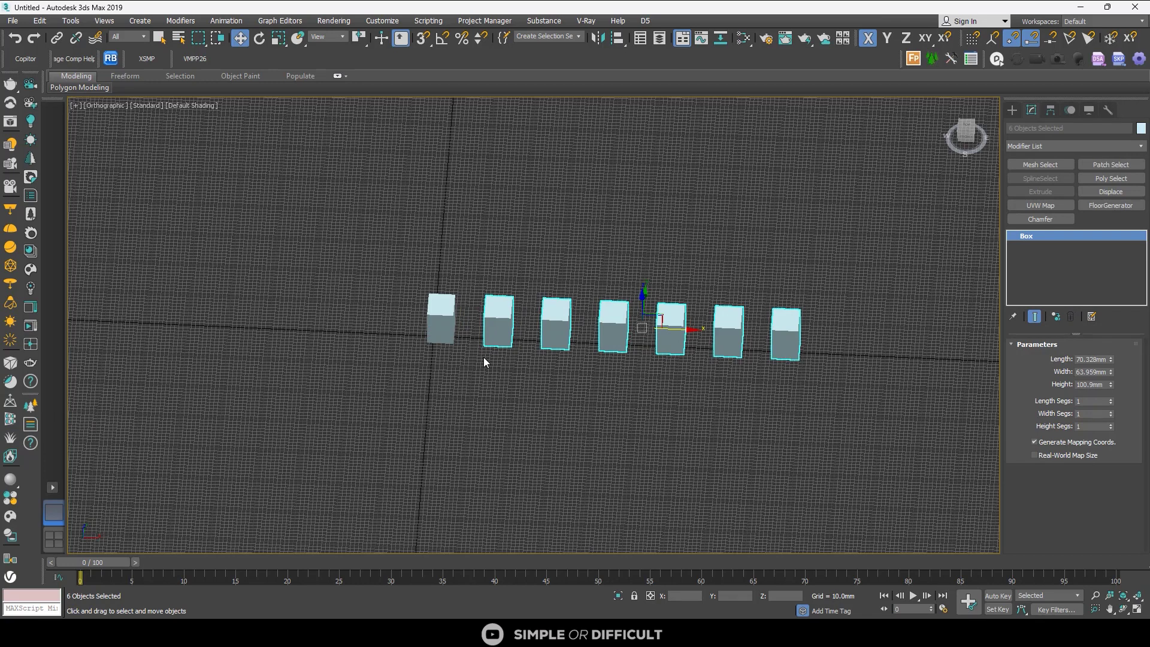
key(Delete)
Clone the original box once along the X axis using the Reference option
click(443, 321)
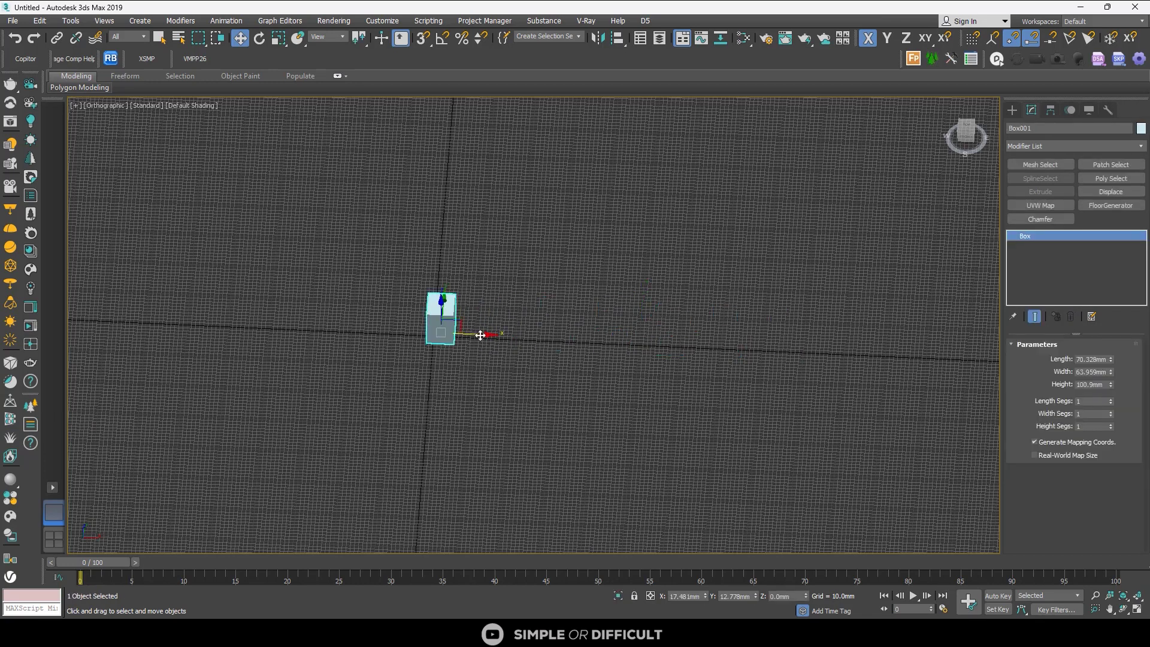
shift+drag(484, 334, 519, 333)
click(534, 302)
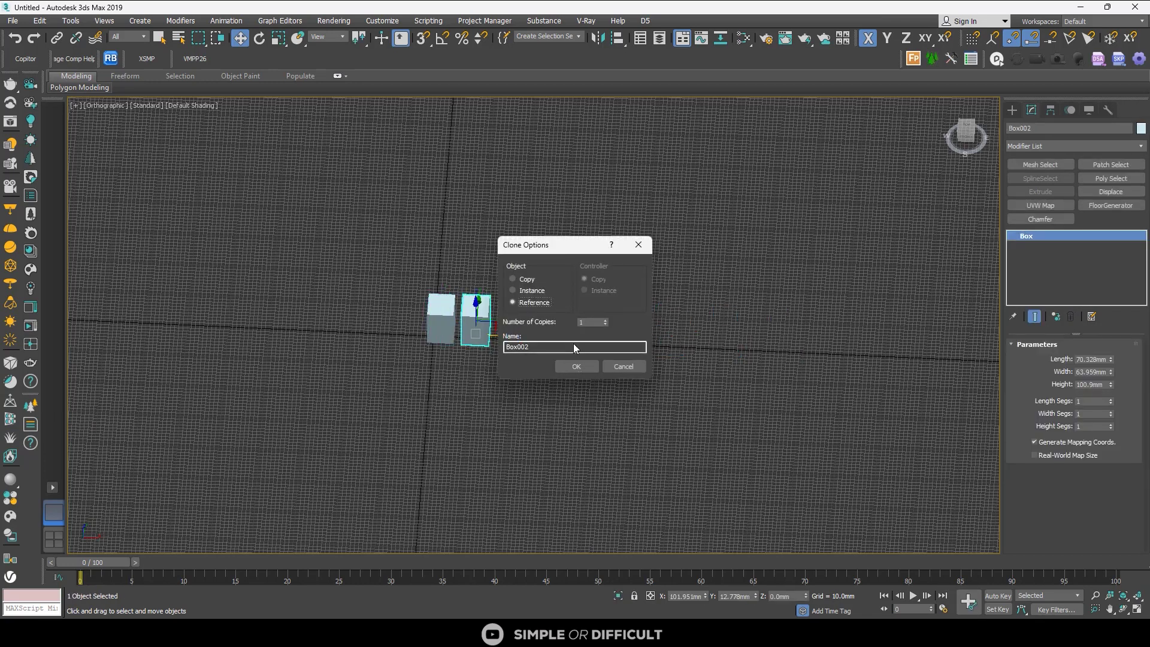
click(574, 368)
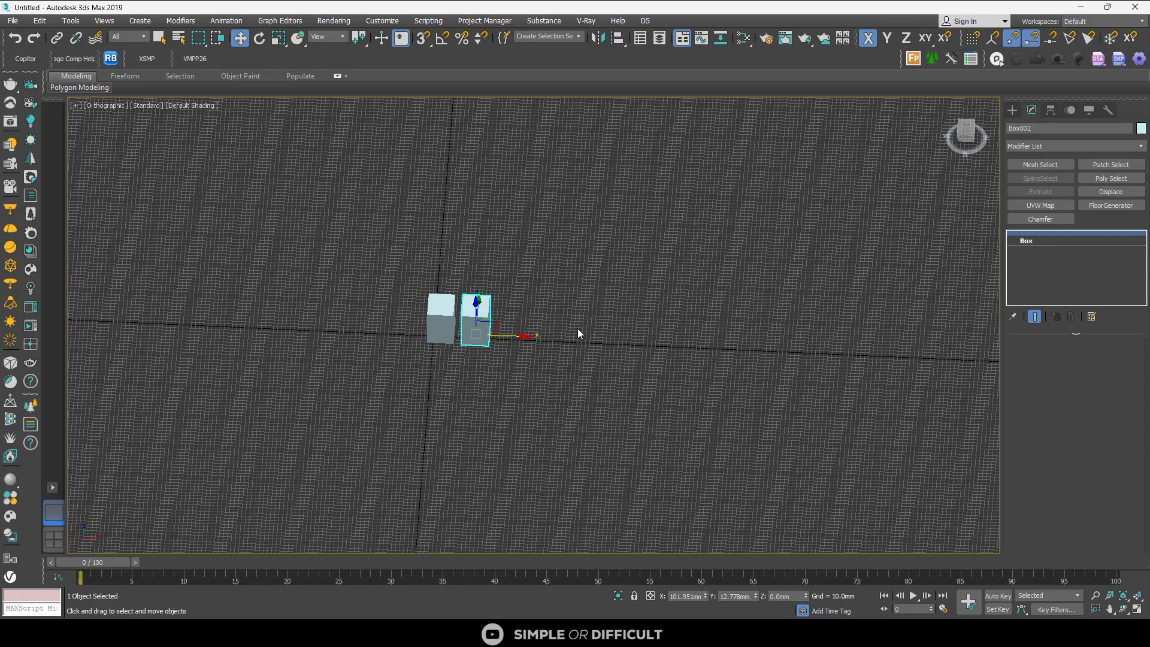
Undo the single reference clone and clone the original box along the X axis as six references
key(ctrl+z)
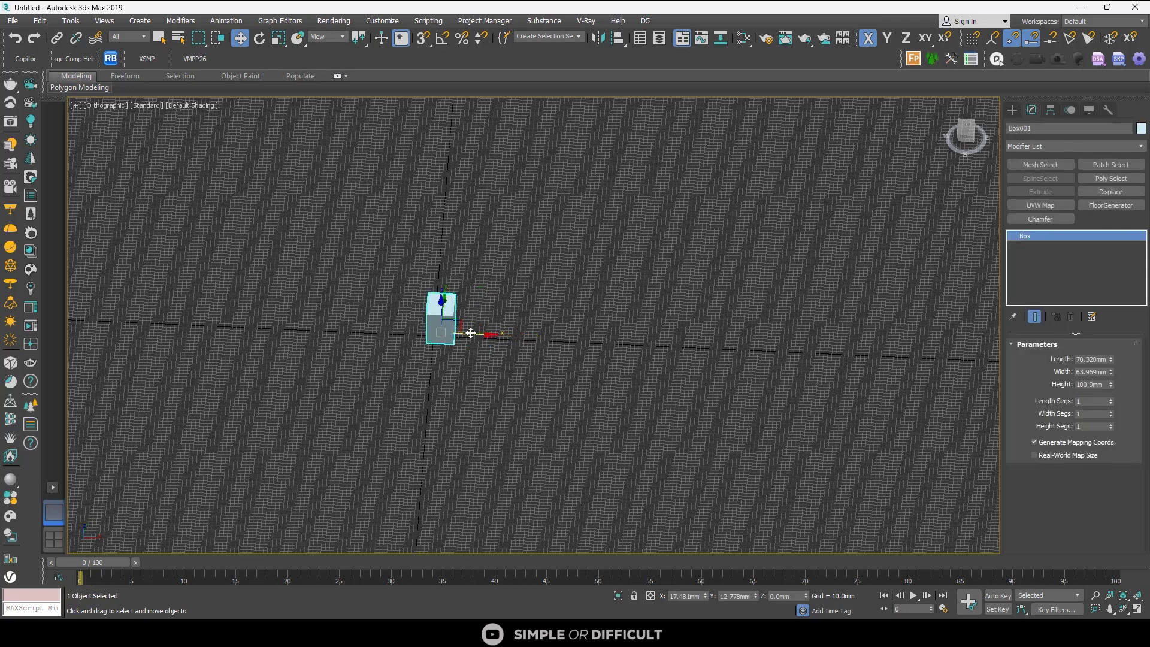
shift+drag(470, 333, 511, 334)
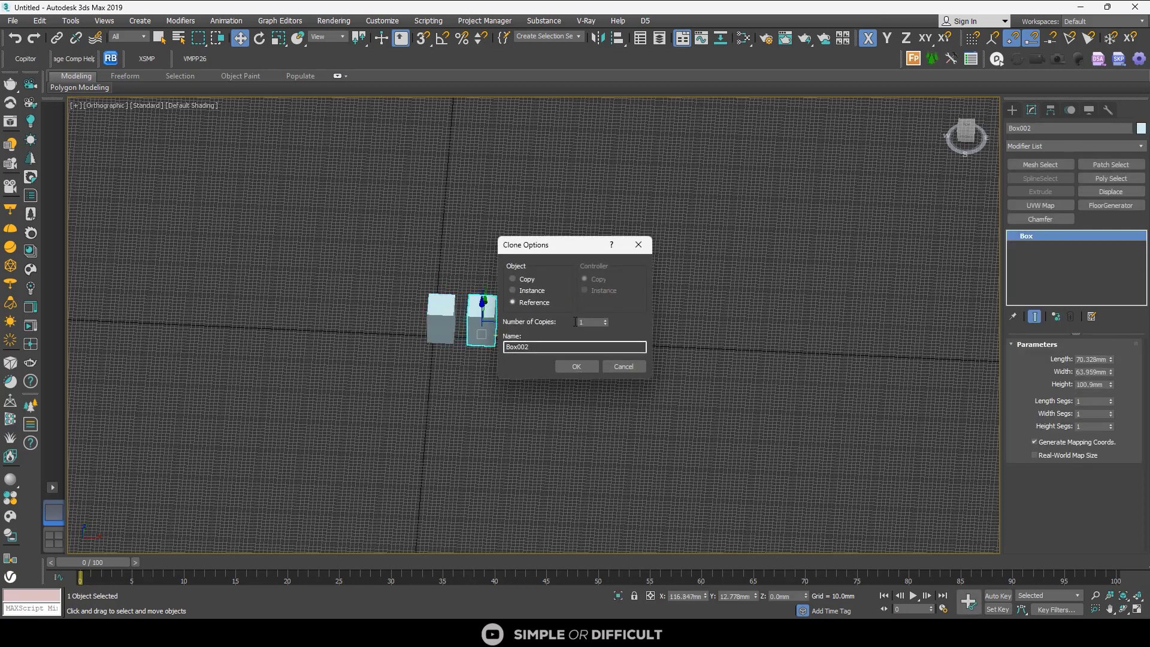
double_click(576, 322)
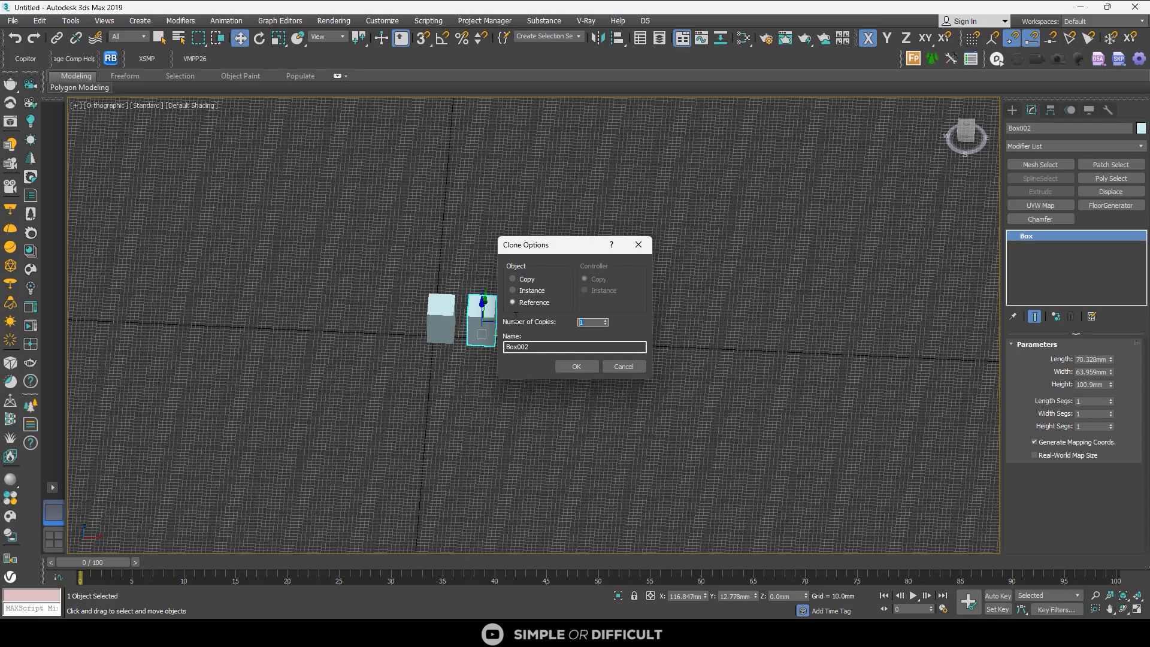
click(568, 366)
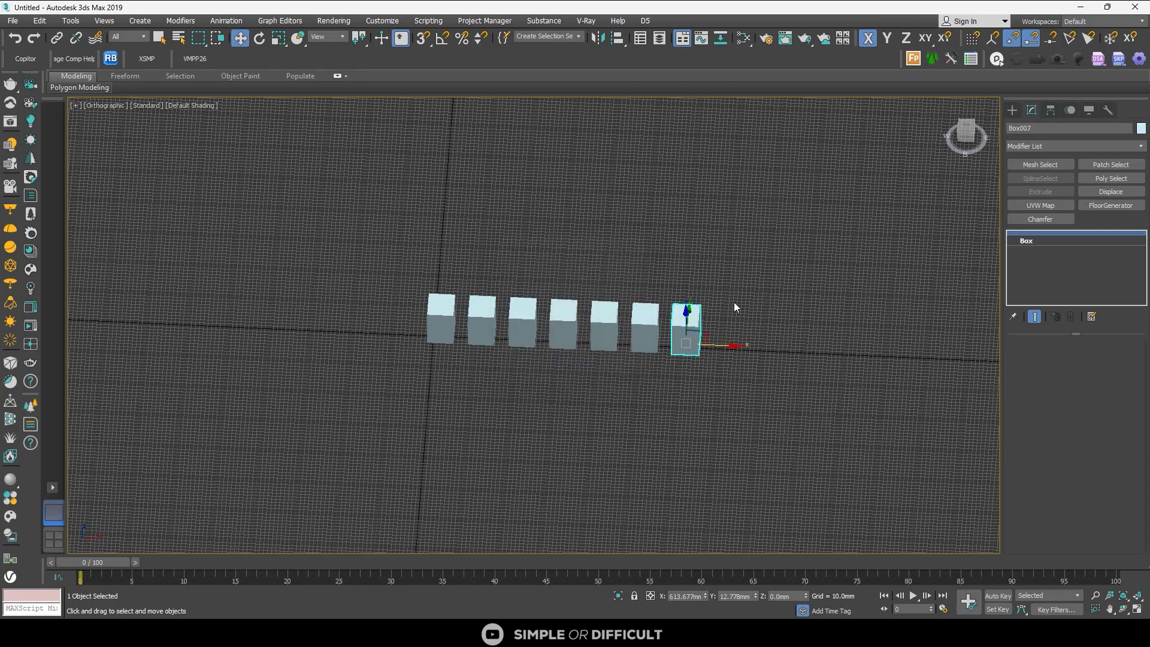
Reduce the height of the original first box in its base parameters
drag(469, 374, 470, 375)
click(462, 366)
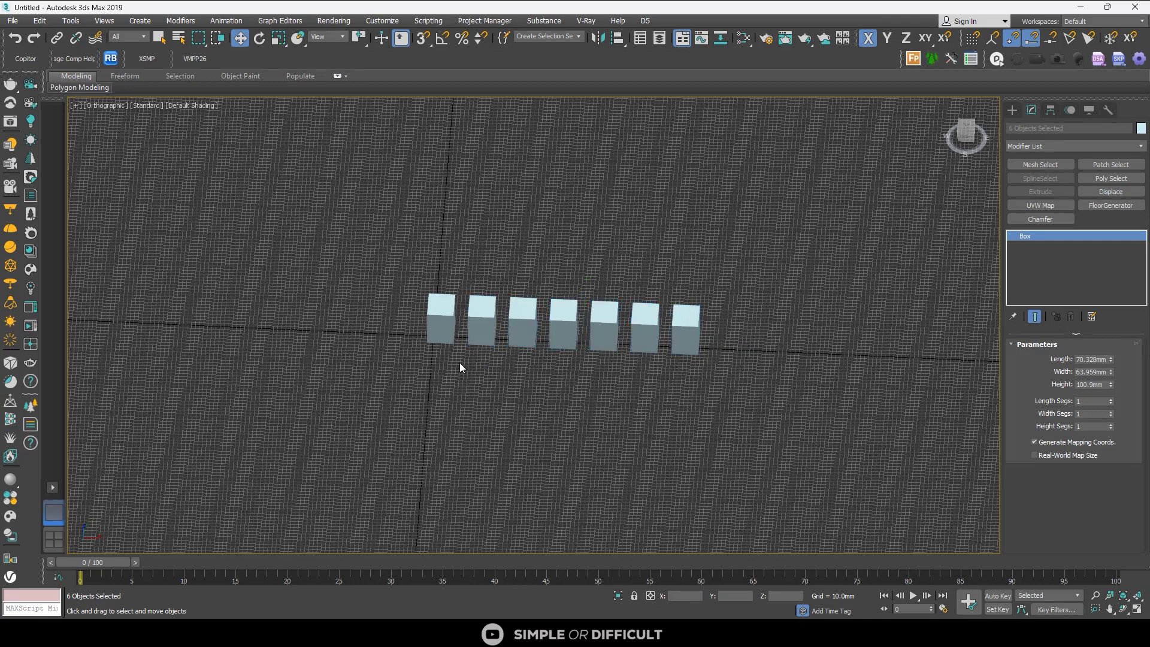
click(441, 324)
drag(1111, 384, 1020, 380)
Set the height to 92.172 mm in the base Box parameters of the fourth box
click(560, 328)
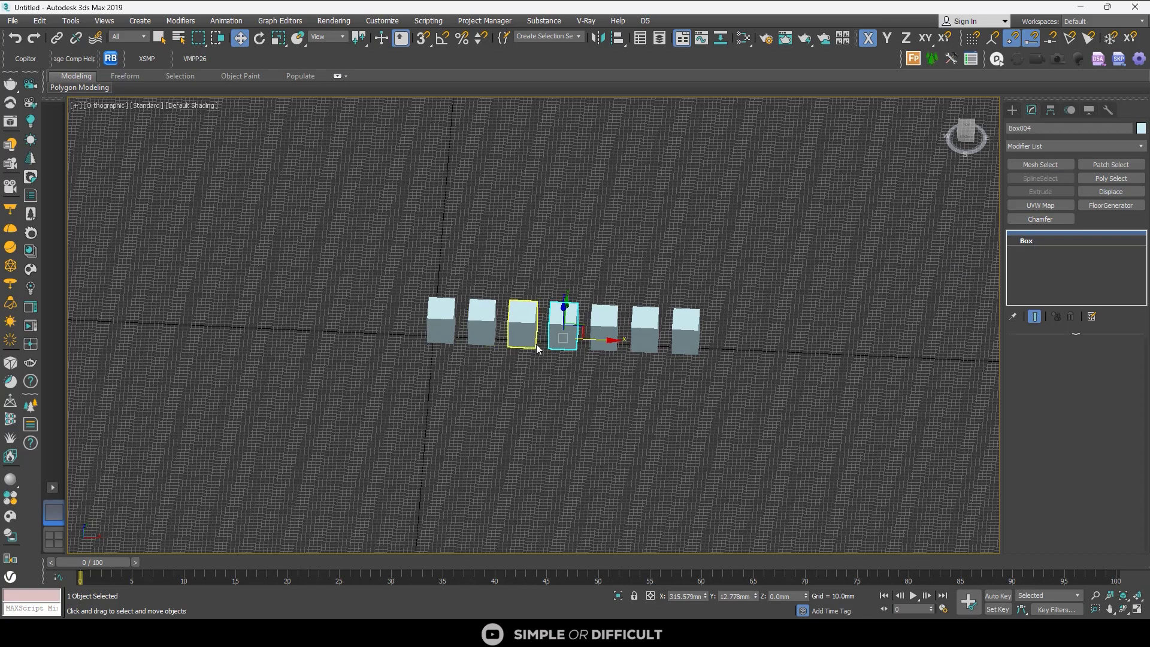
click(1034, 241)
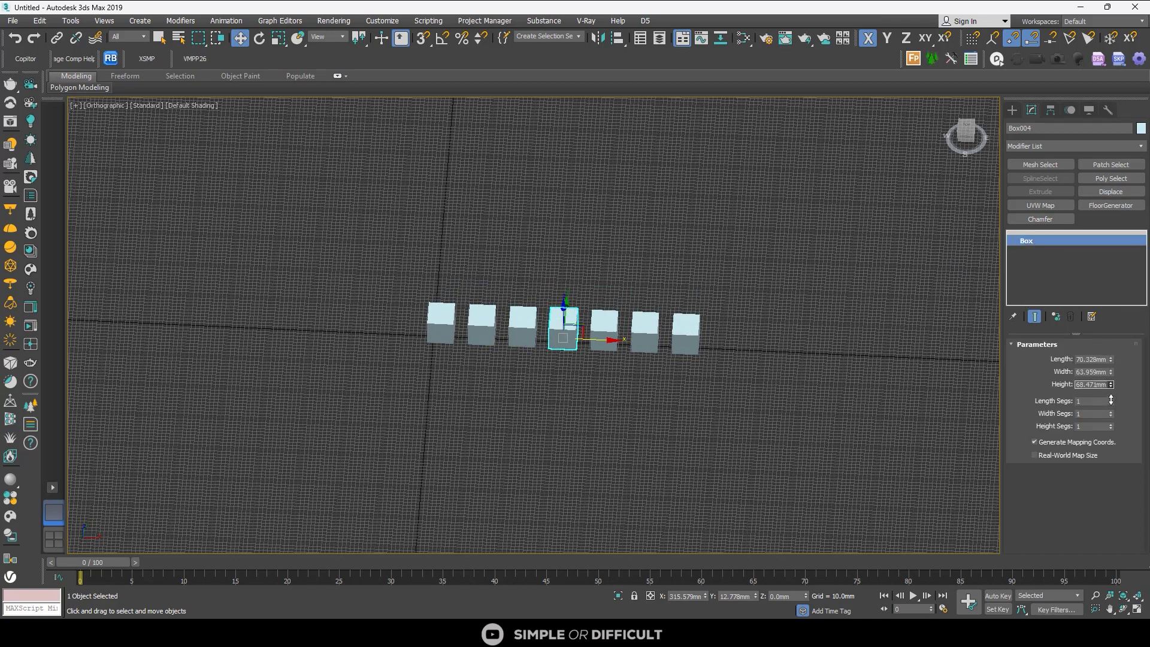
drag(1110, 385, 1112, 385)
click(489, 362)
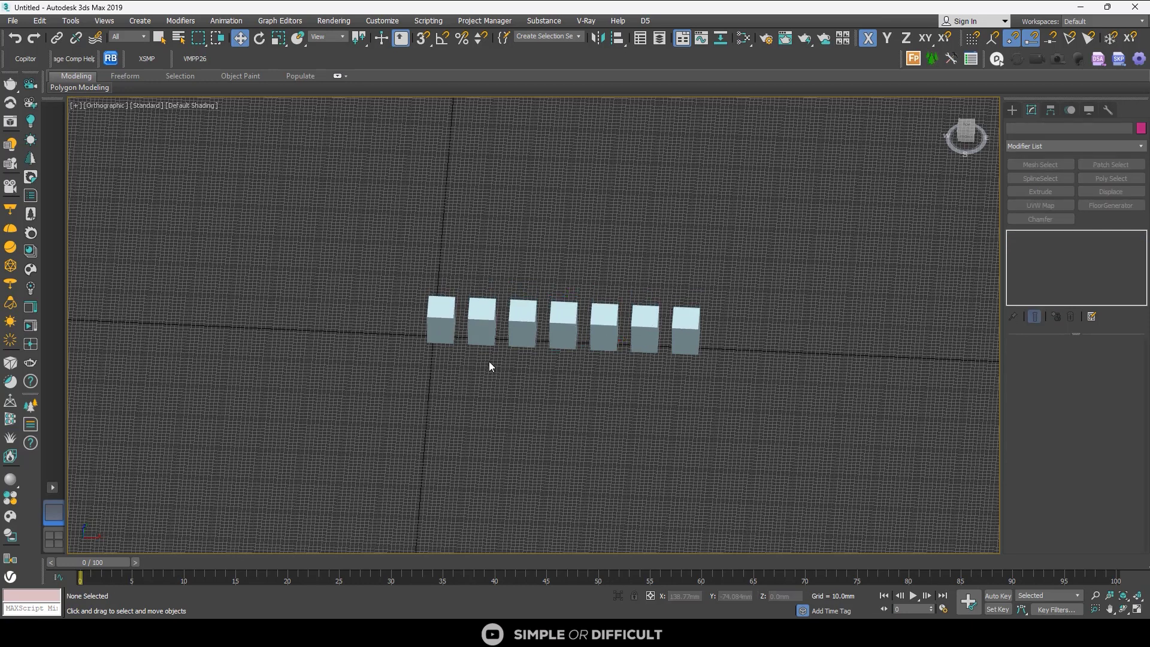
Try a Twist modifier with an angle of -40 on the first box and remove it from the stack
click(448, 328)
click(1068, 146)
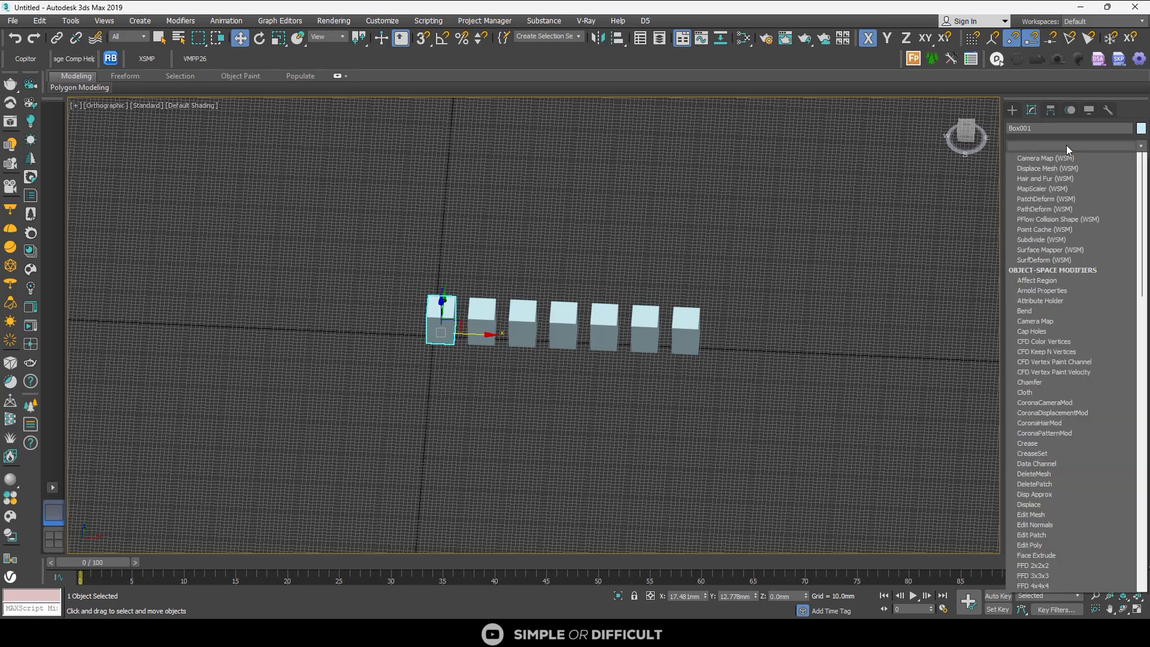
text(tw)
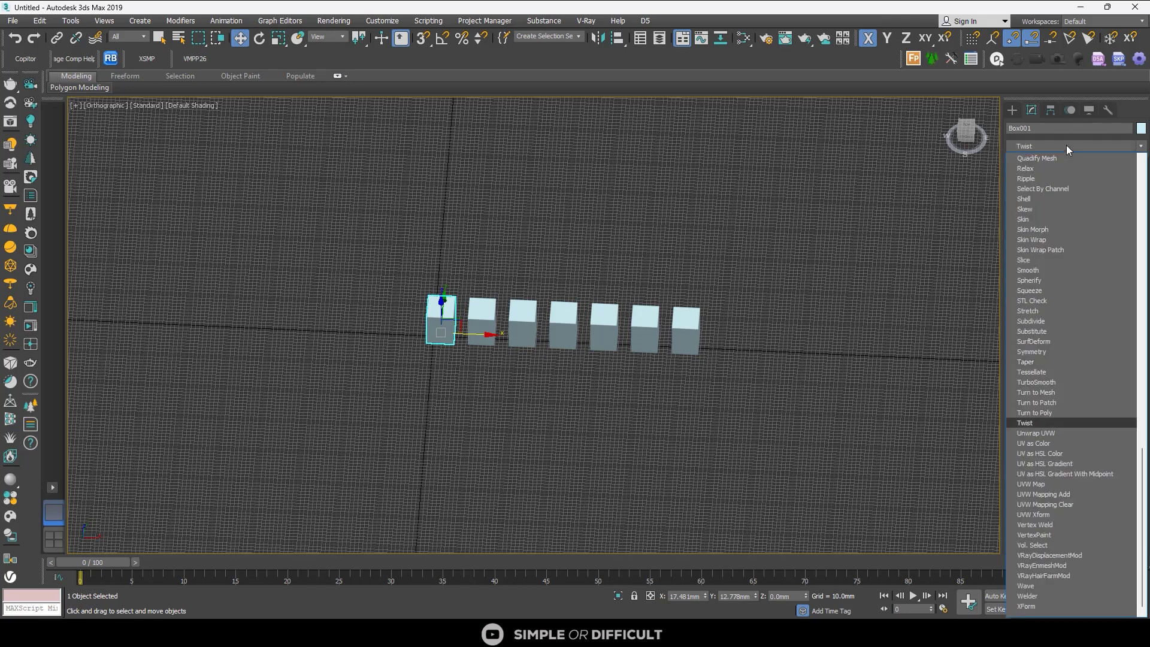
click(1070, 422)
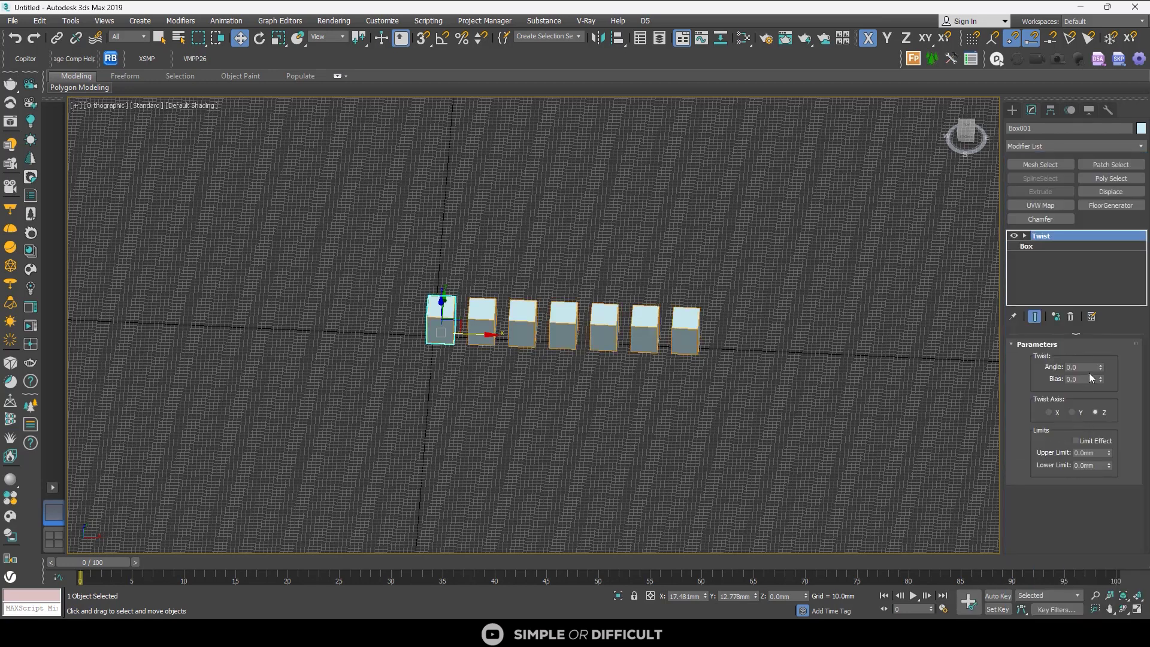
drag(1100, 368, 1140, 414)
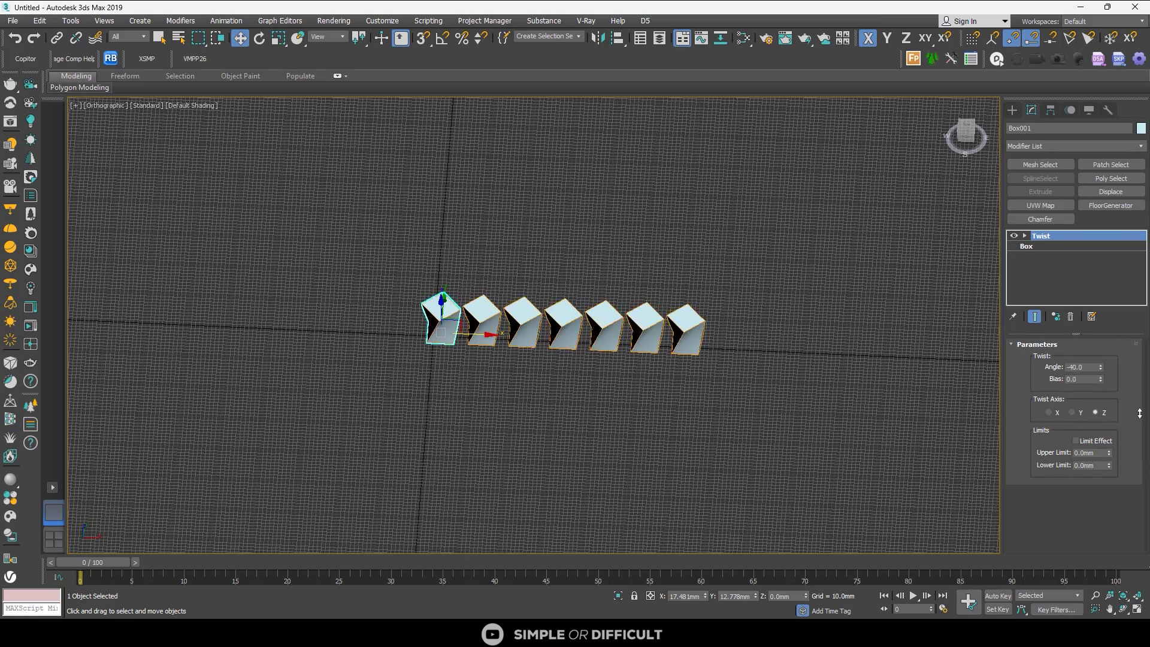
click(1071, 317)
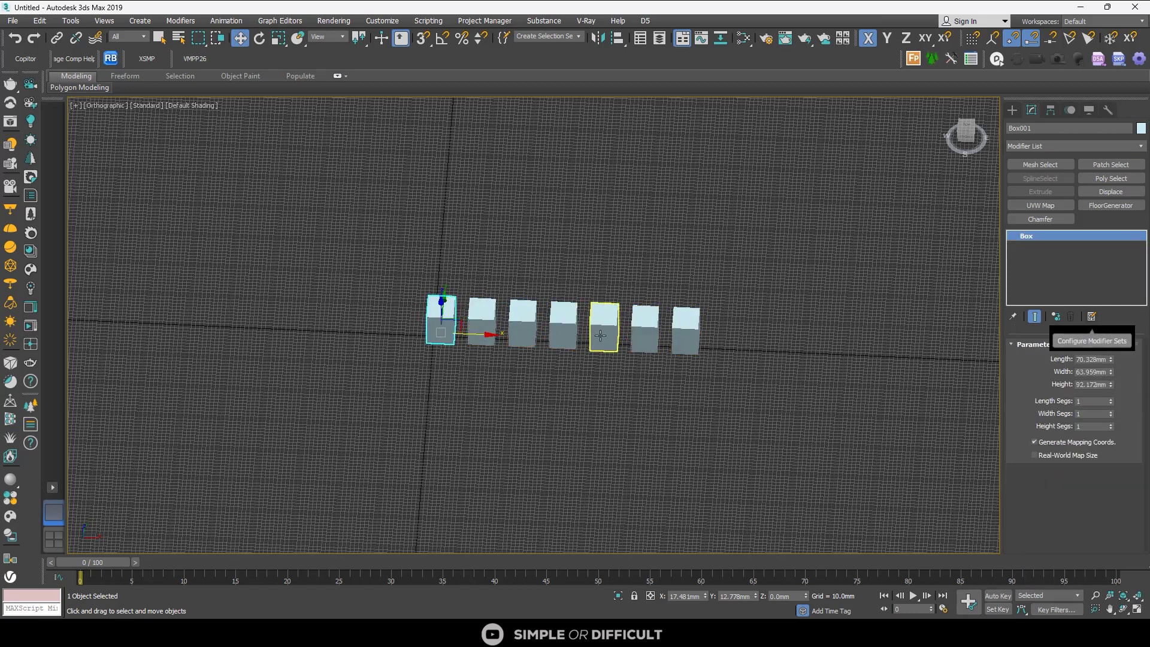
Add a Twist modifier with an angle of -45 to the fourth box, and reselect the first box
click(563, 326)
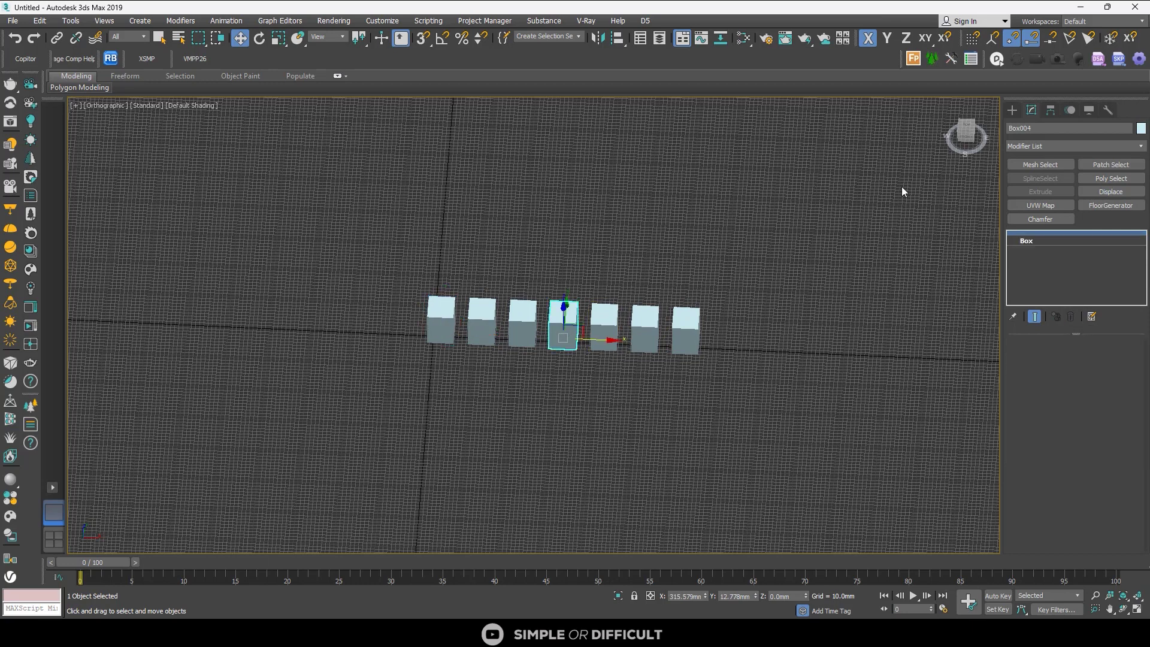
click(1031, 146)
text(tw)
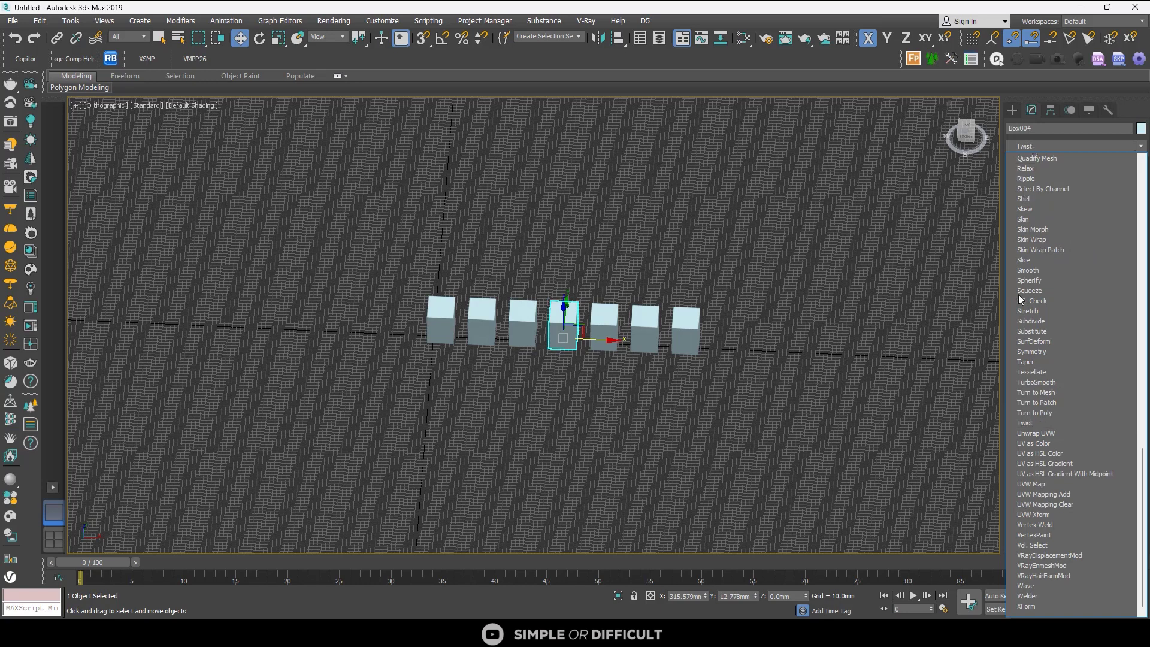
click(1034, 422)
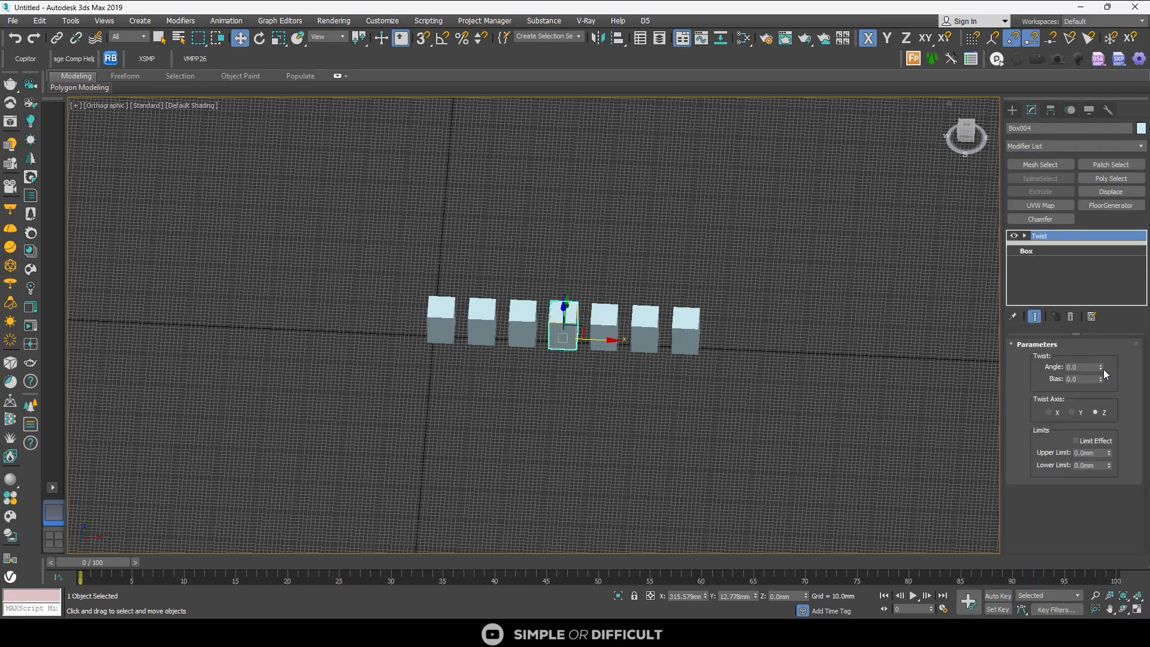
drag(1101, 369, 1131, 421)
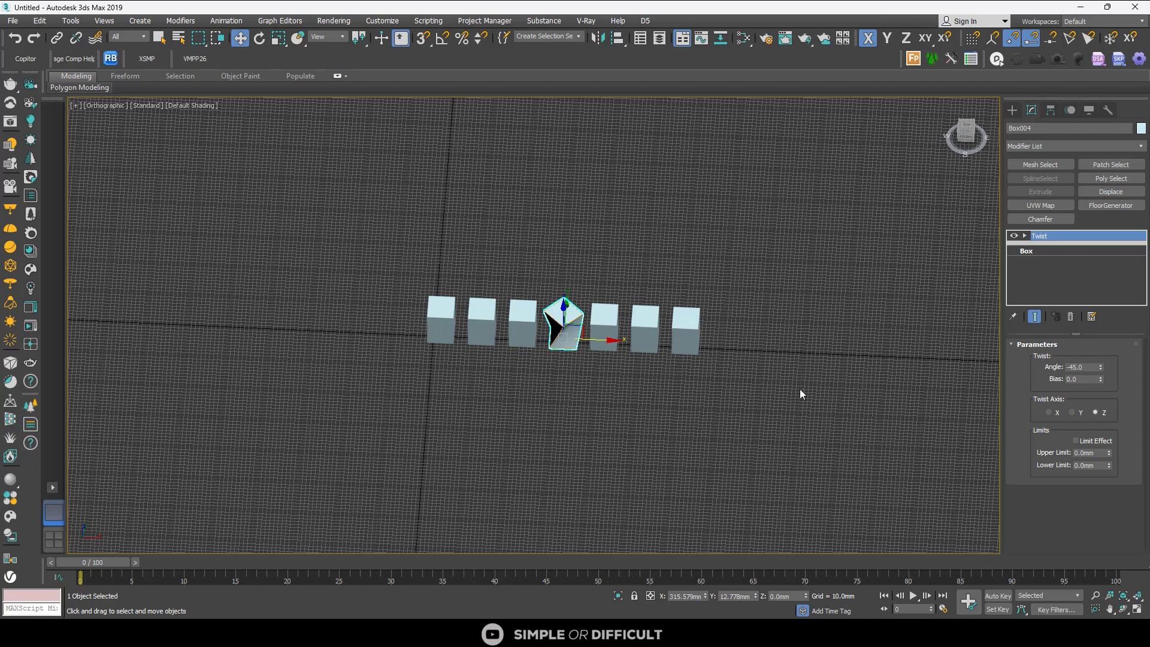
click(442, 323)
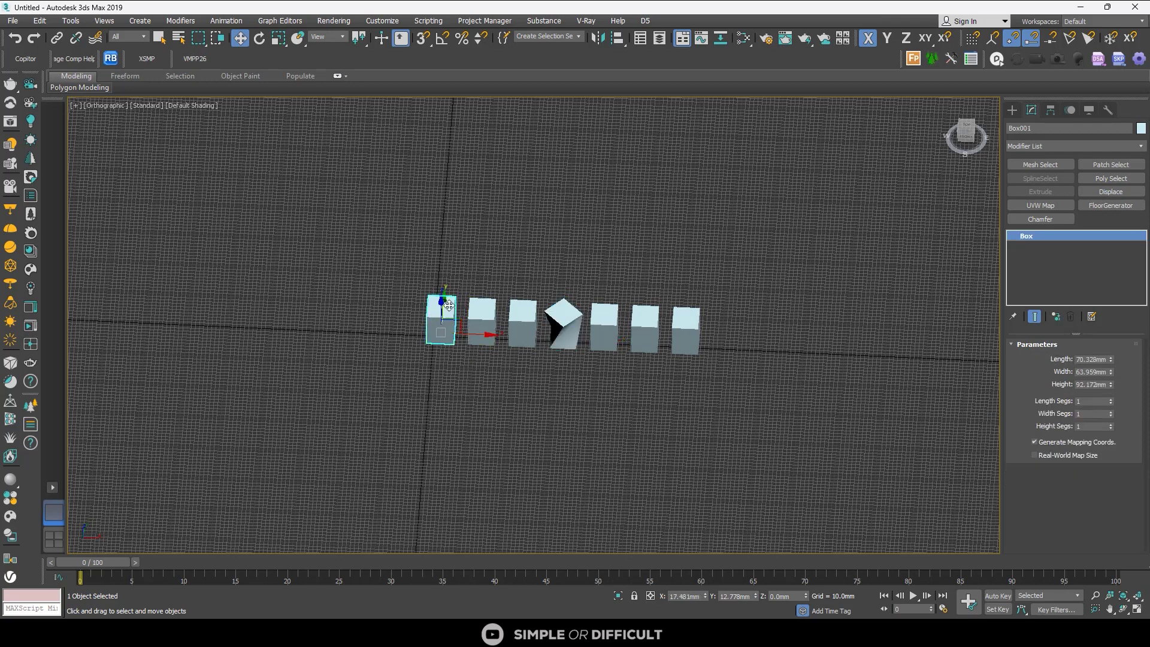
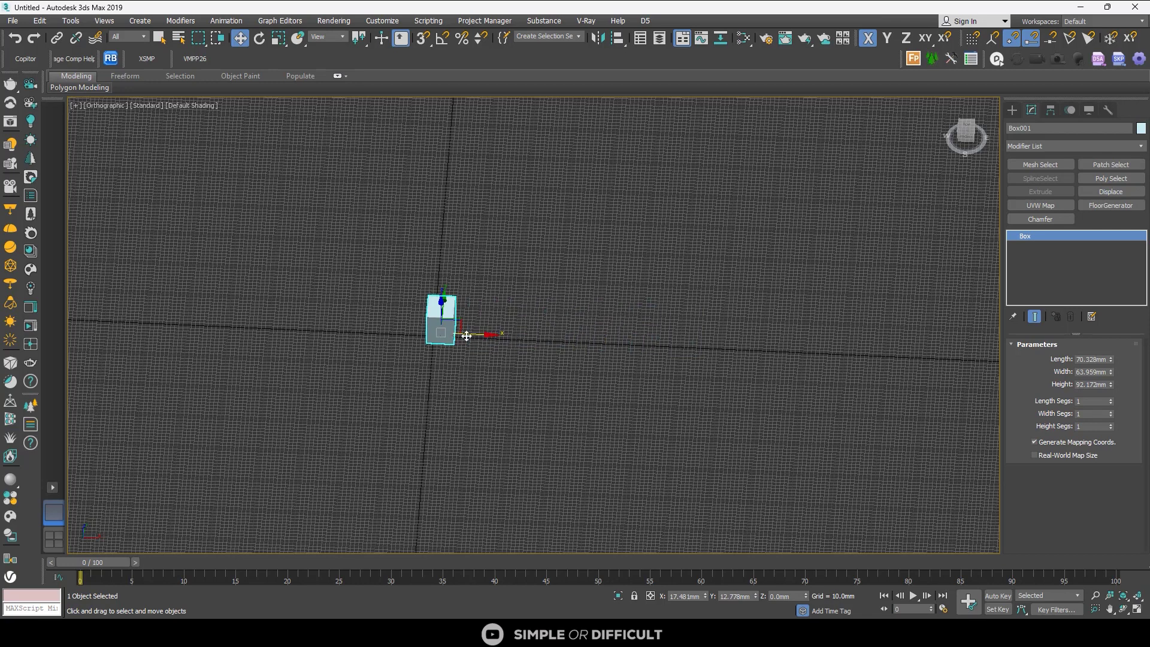
Clone the box along the X axis as a row of 6 evenly spaced instances
shift+drag(478, 334, 526, 342)
click(540, 291)
drag(598, 324, 543, 318)
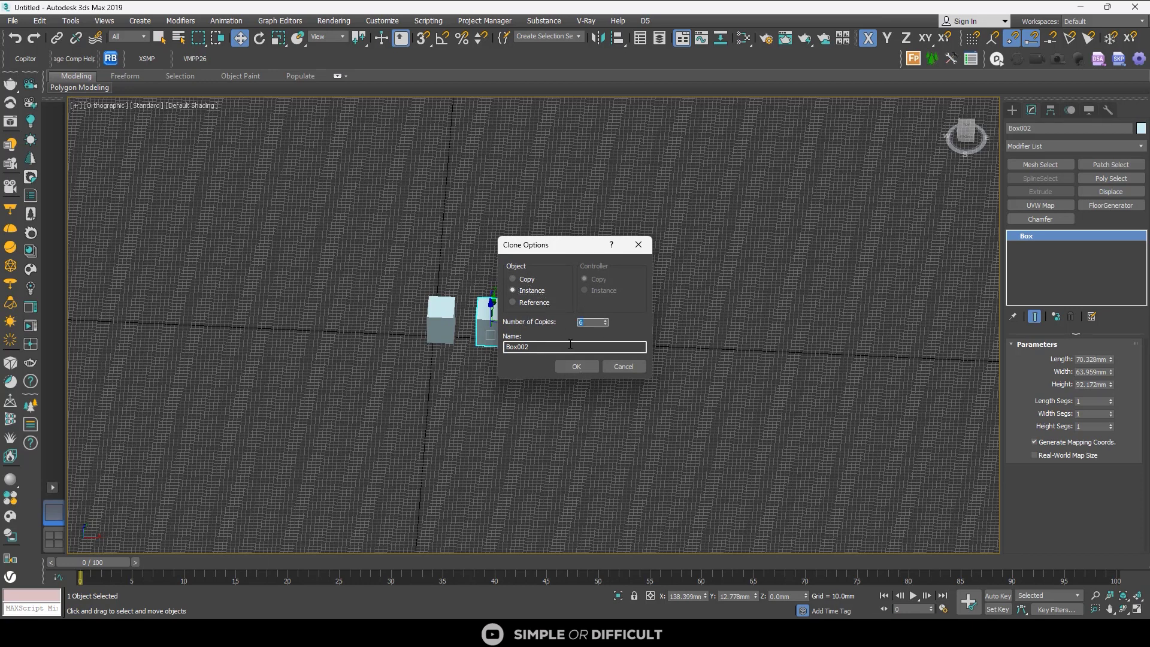
click(576, 366)
click(522, 354)
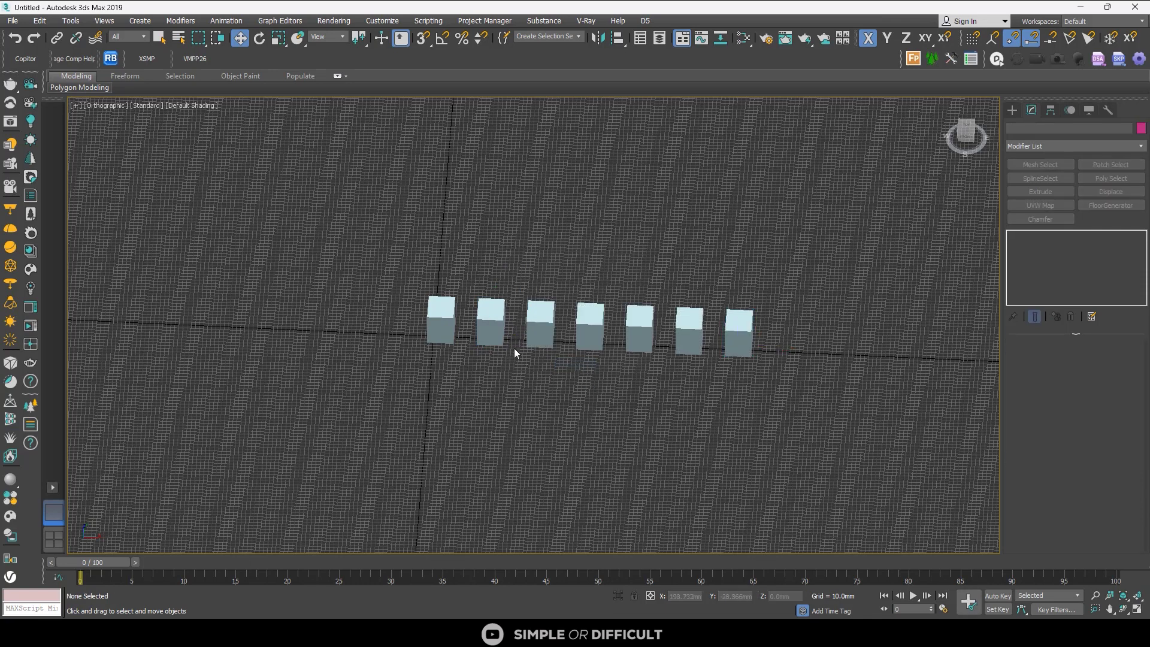
Set the height of the first box in the instanced row to 95.619 mm
click(457, 332)
mouse_move(1110, 387)
mouse_down()
mouse_move(1110, 398)
mouse_move(1111, 378)
mouse_up()
click(600, 338)
click(712, 408)
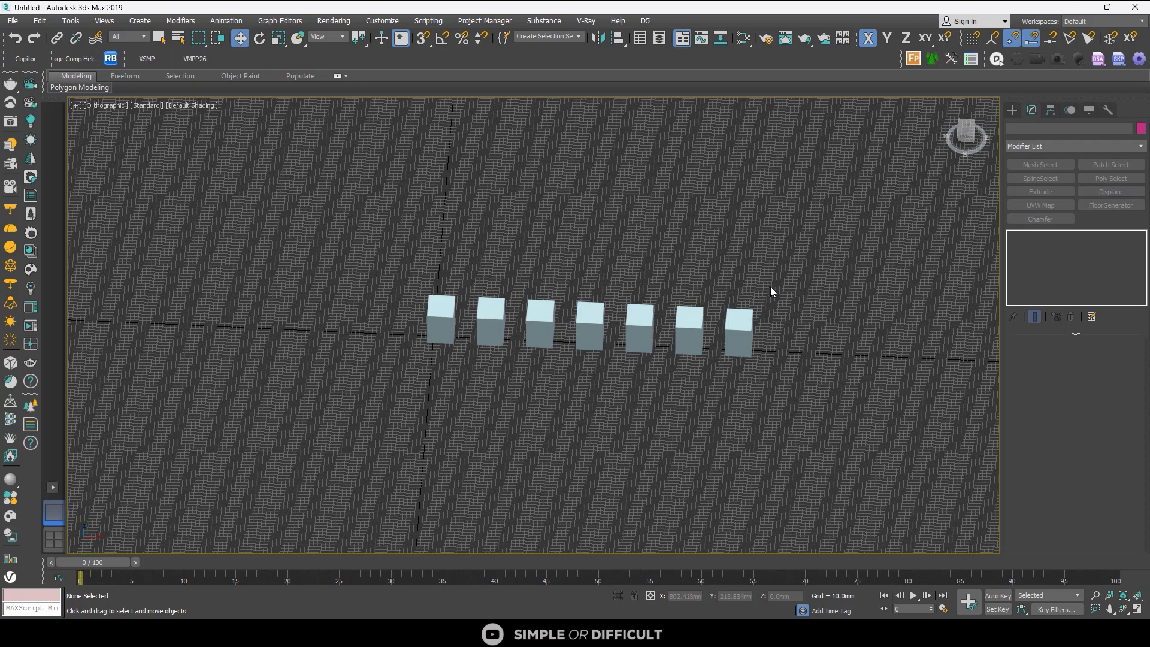
Select all seven boxes and make them unique with respect to each other
drag(800, 281, 372, 430)
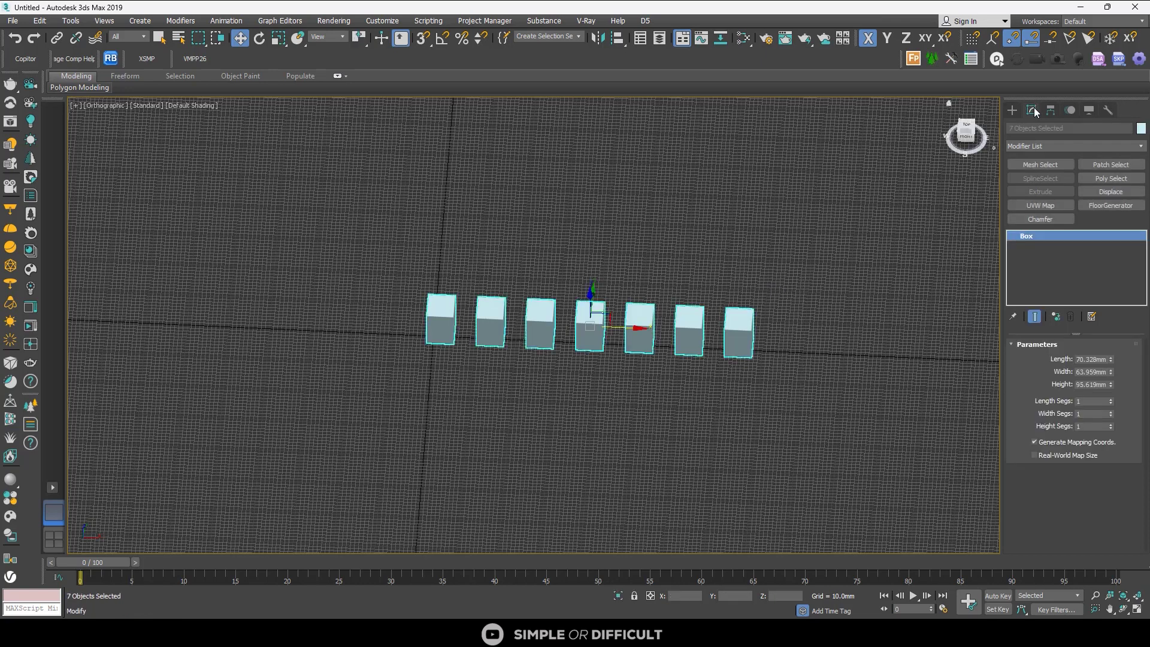
click(1060, 317)
click(620, 358)
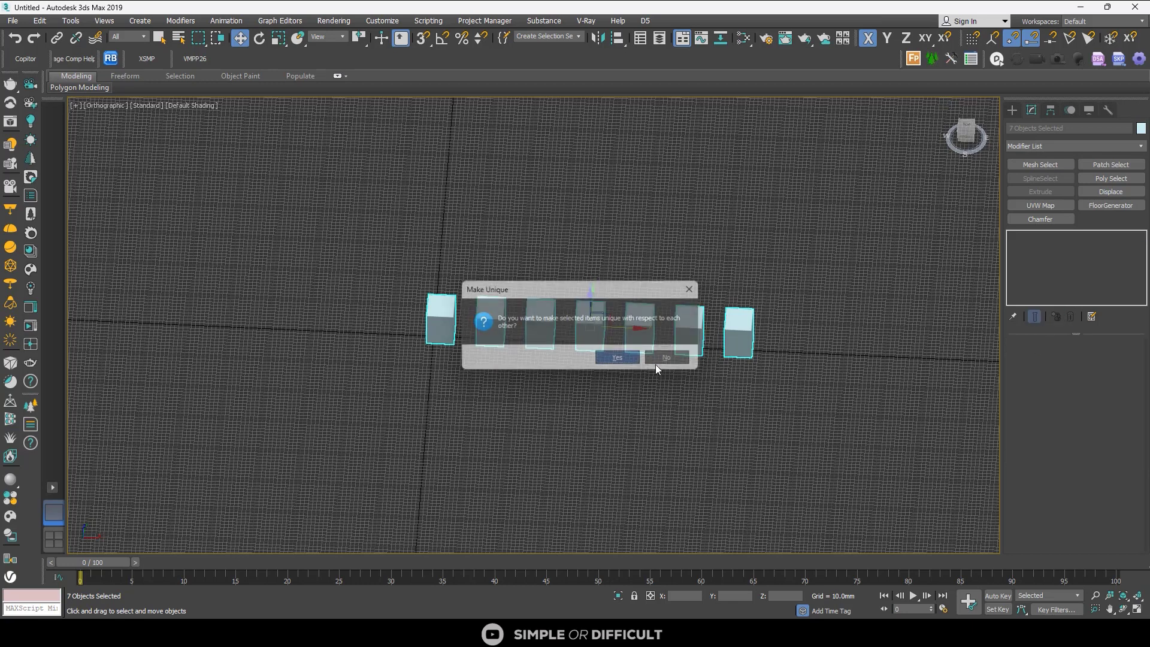
Increase the first box's height to 109.006 mm and the third box's height to 107.094 mm
click(441, 321)
mouse_move(1111, 384)
mouse_down()
mouse_move(1105, 291)
mouse_move(1111, 374)
mouse_up()
click(540, 323)
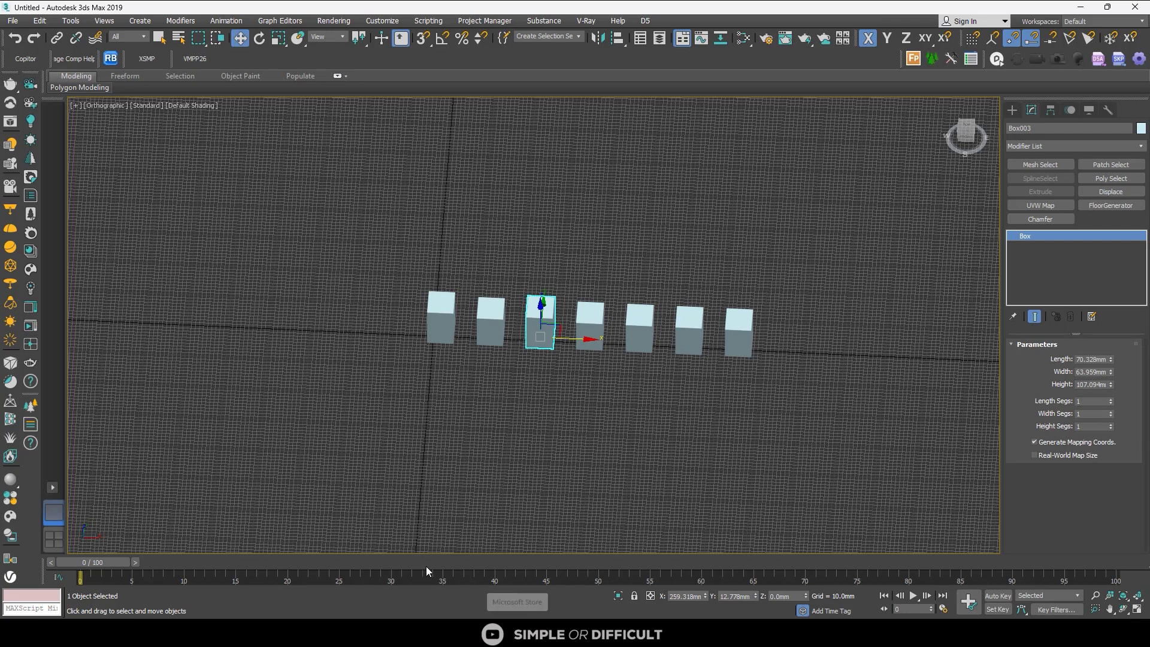
click(683, 383)
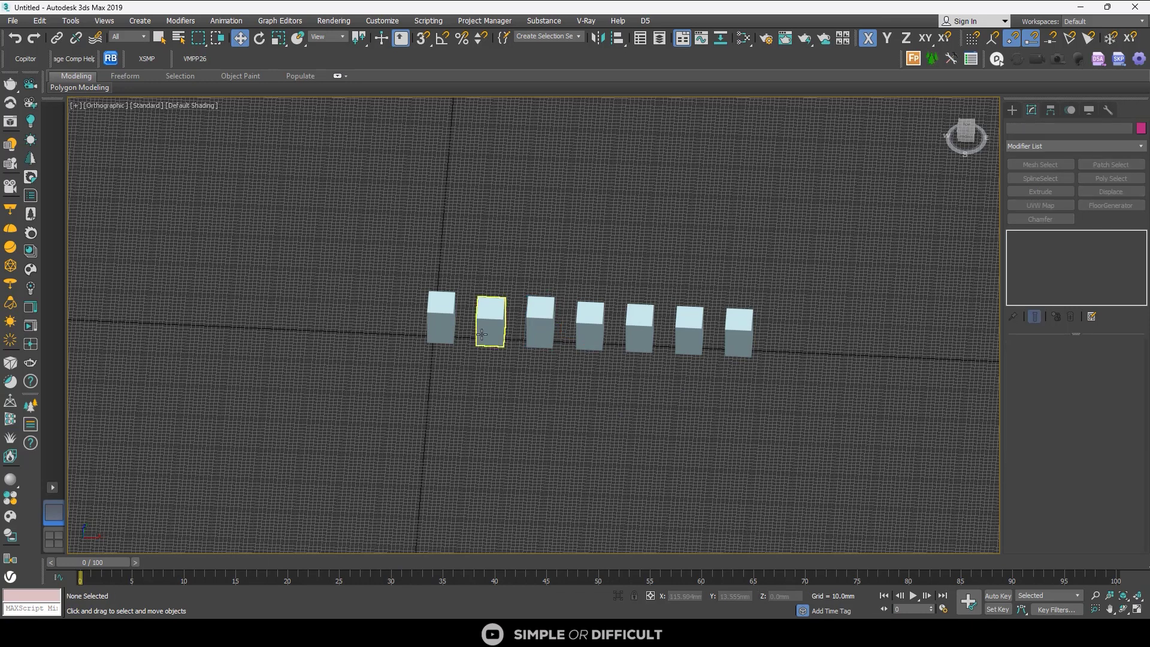
click(449, 323)
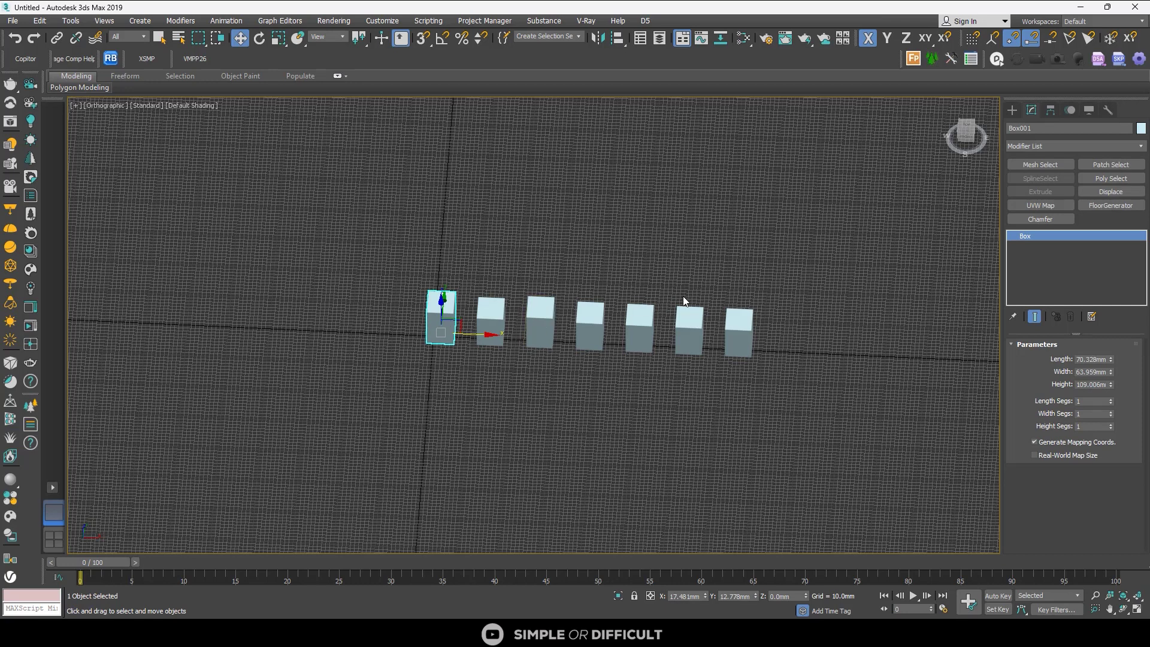
drag(343, 405, 342, 405)
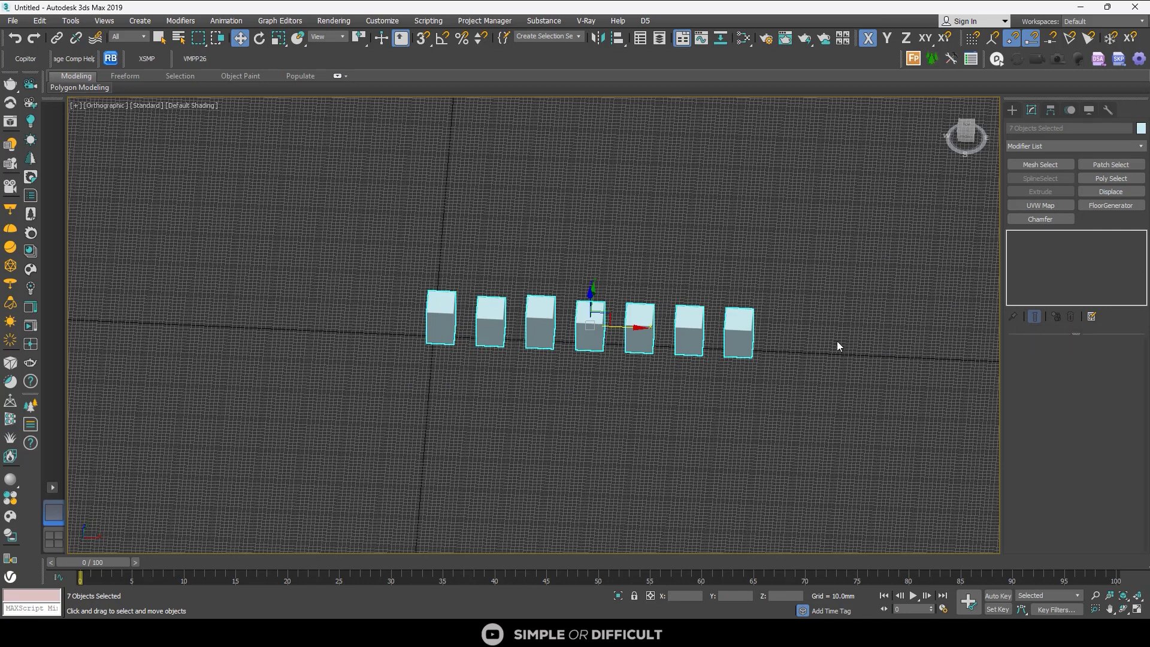
click(754, 239)
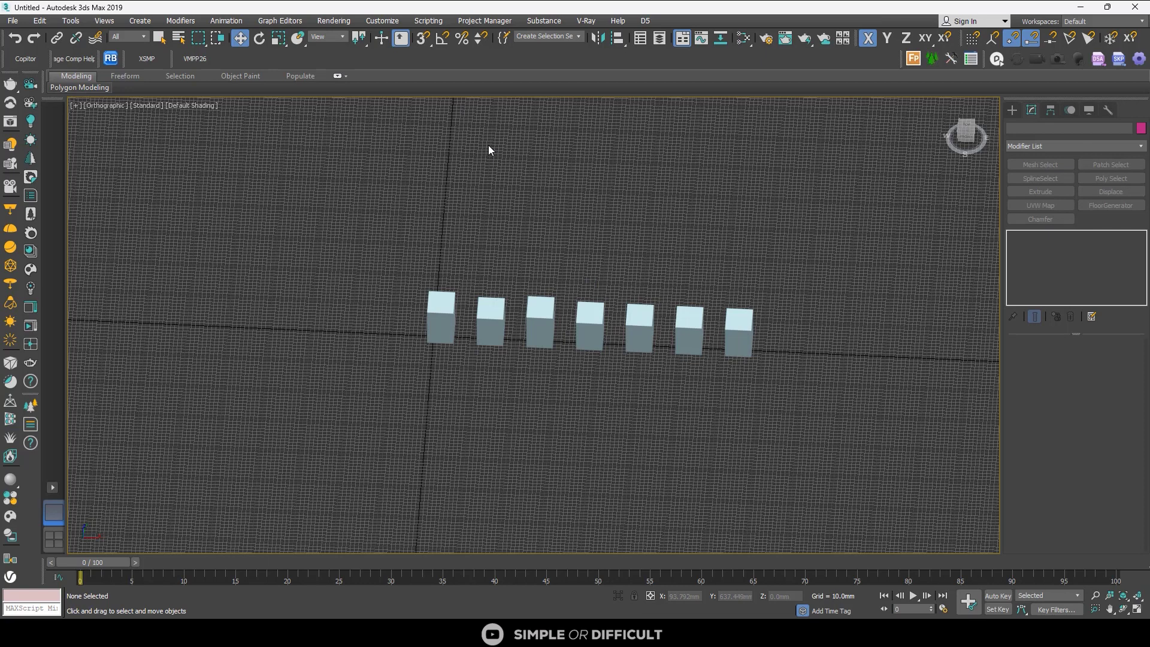
Open the MAXScript Listener and enter the line "Instancereplace $ $[1]"
click(430, 23)
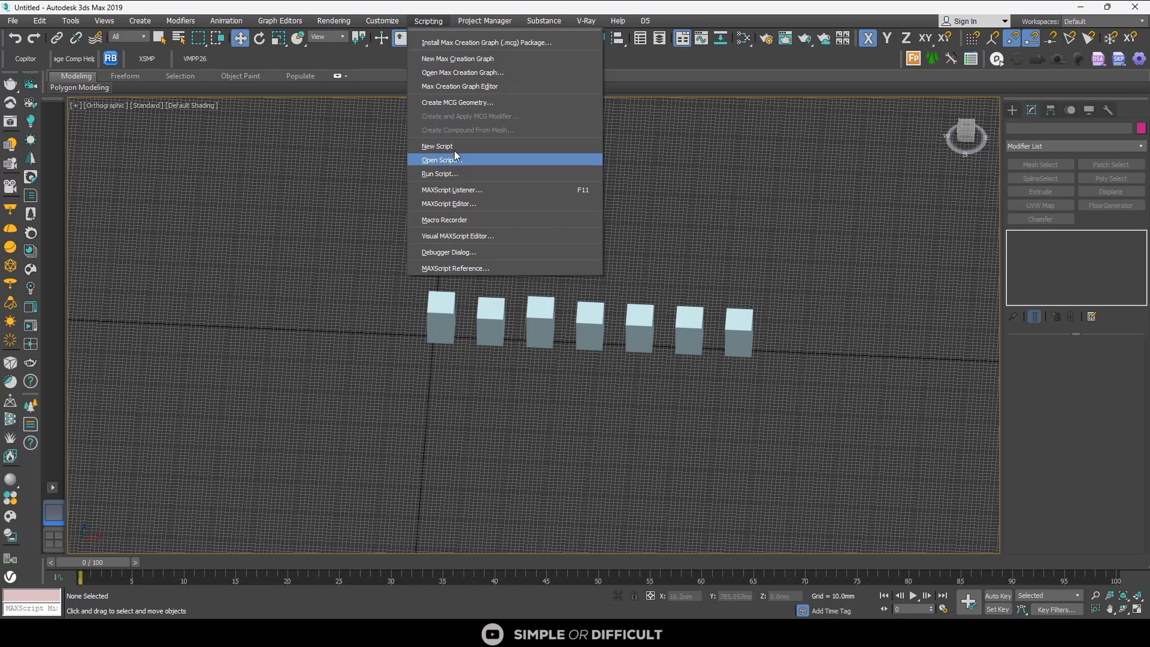
click(484, 190)
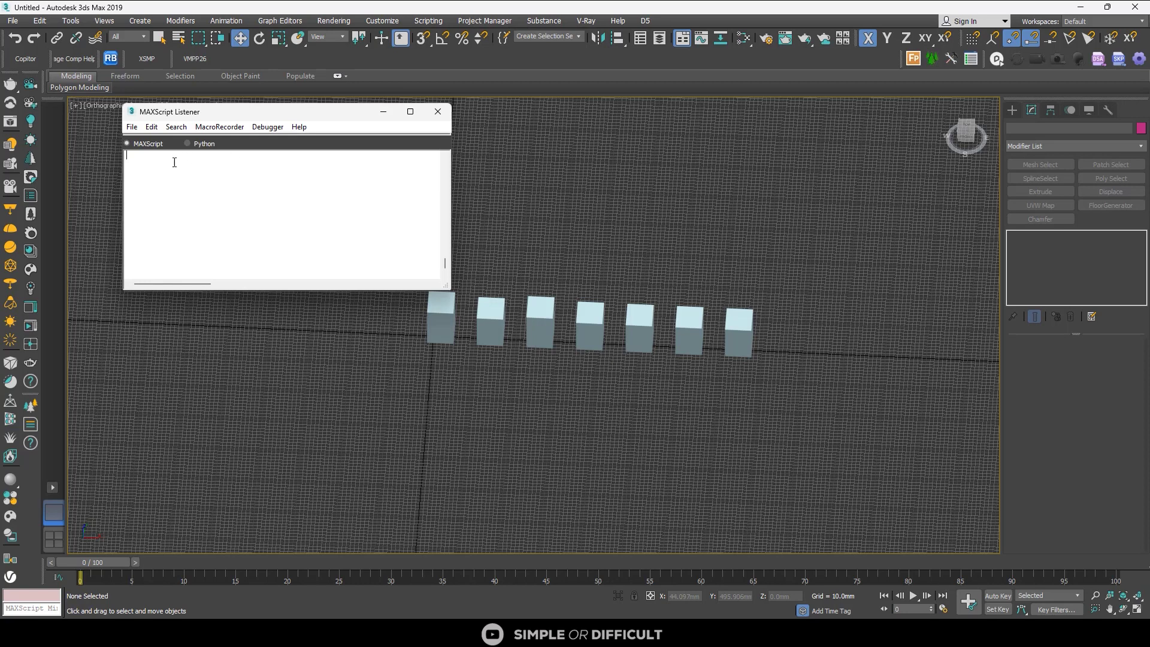
text(I)
text(nstan)
text(nce)
key(BackSpace)
key(BackSpace)
key(BackSpace)
text(cereplace $ $[1])
Create a new custom toolbar named "ma" in the user interface customization
click(394, 21)
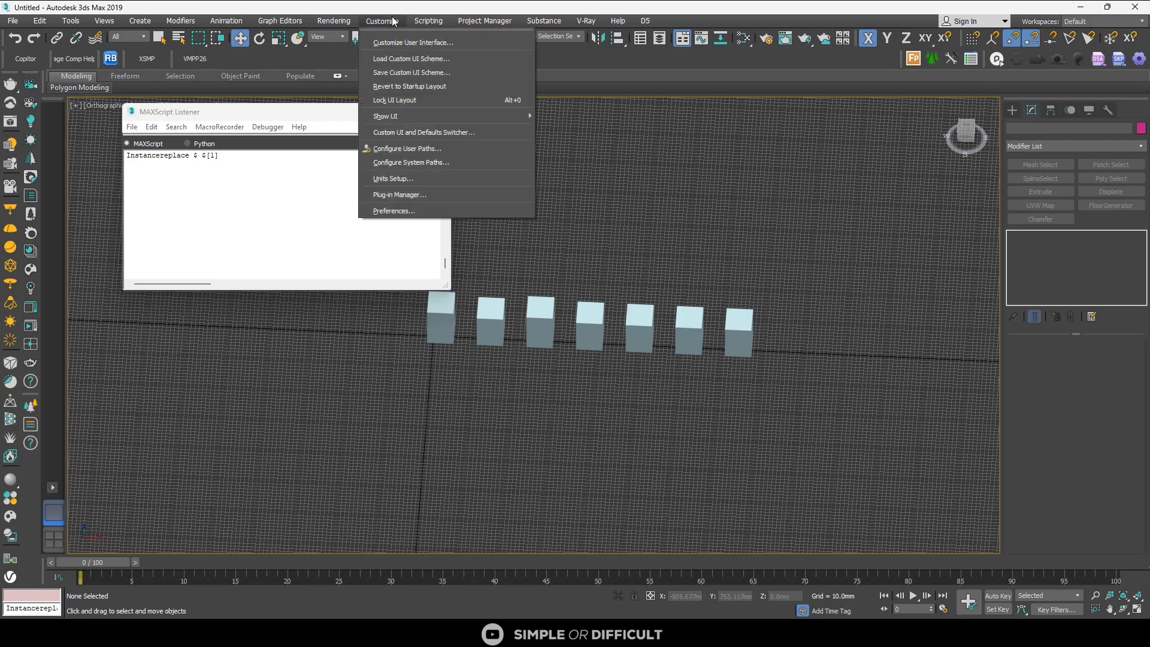
click(430, 43)
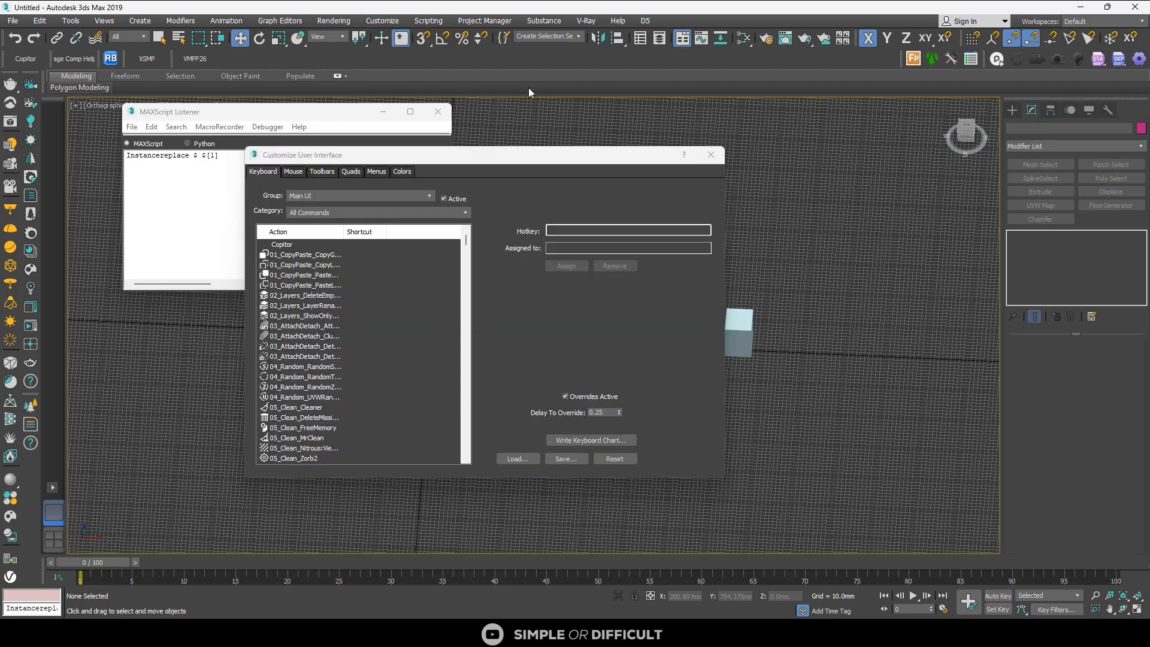
click(323, 172)
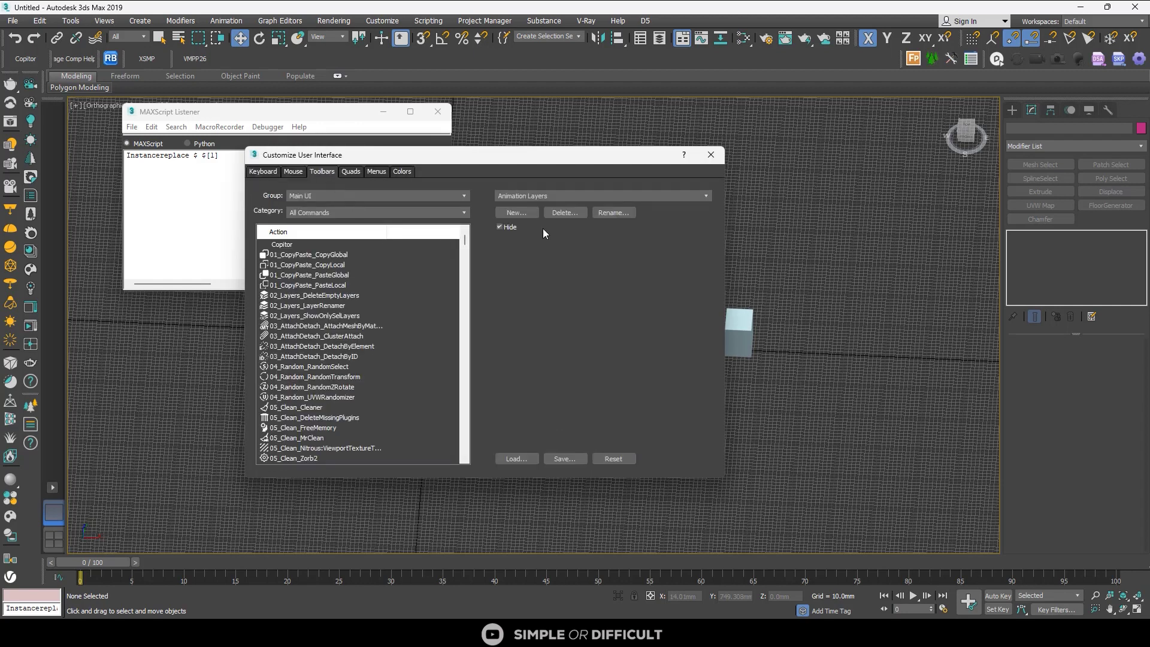
click(524, 214)
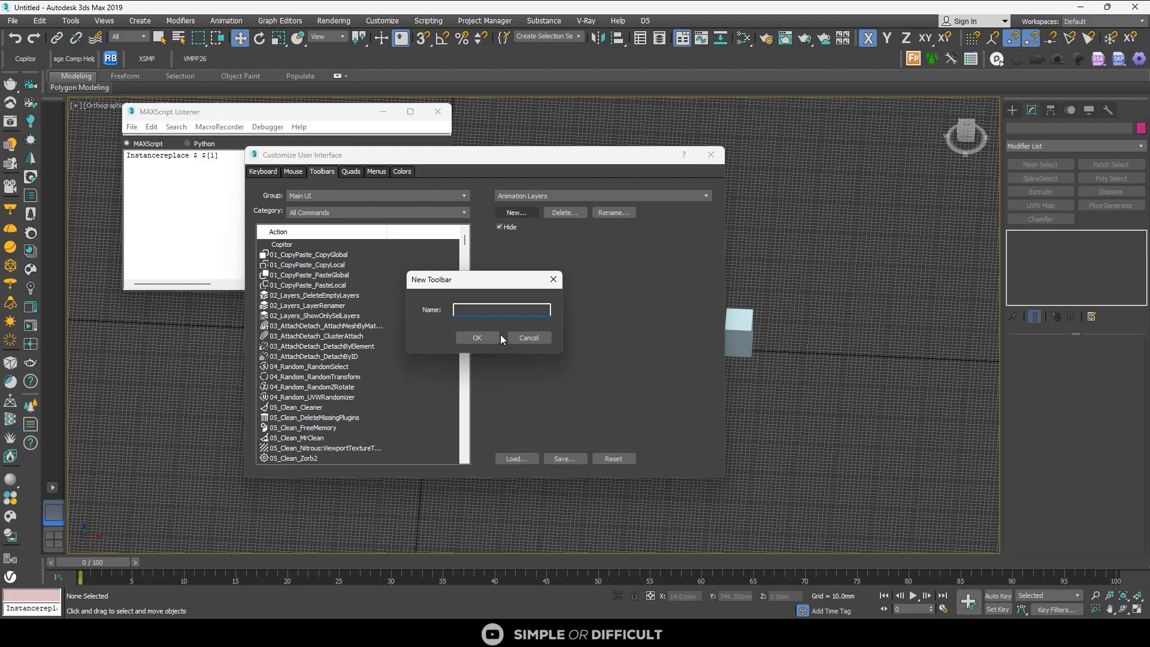
text(make instance)
click(482, 337)
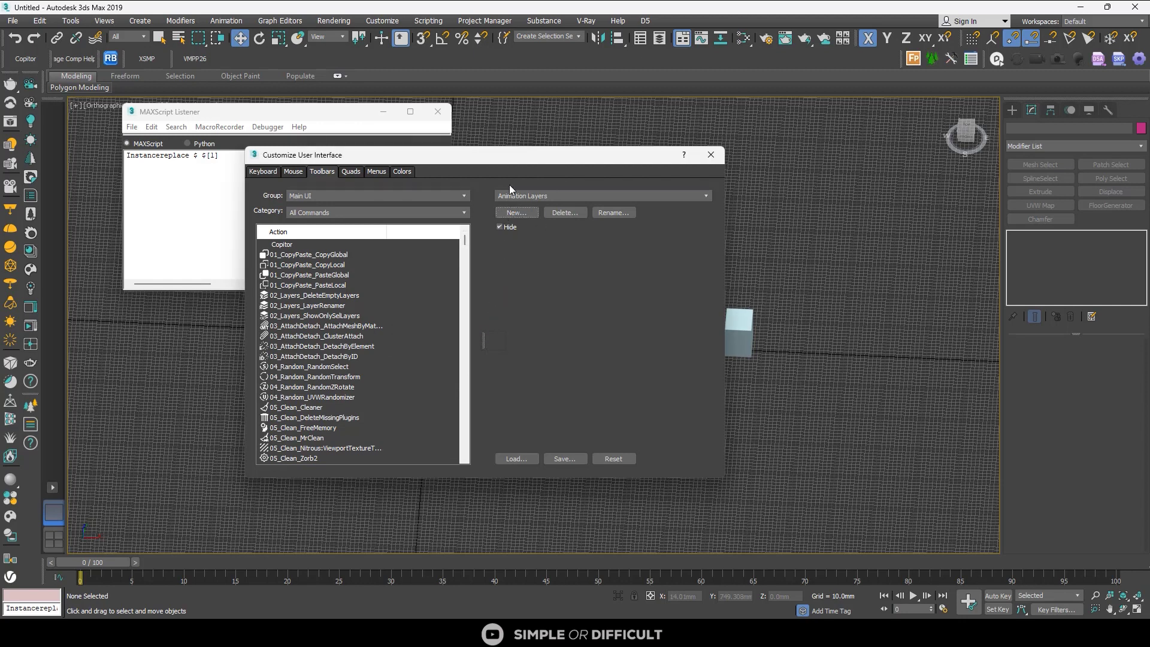
Add the Instancereplace $ $[1] script line to the new toolbar as a button, moving the customization dialog out of the way
drag(533, 161, 886, 169)
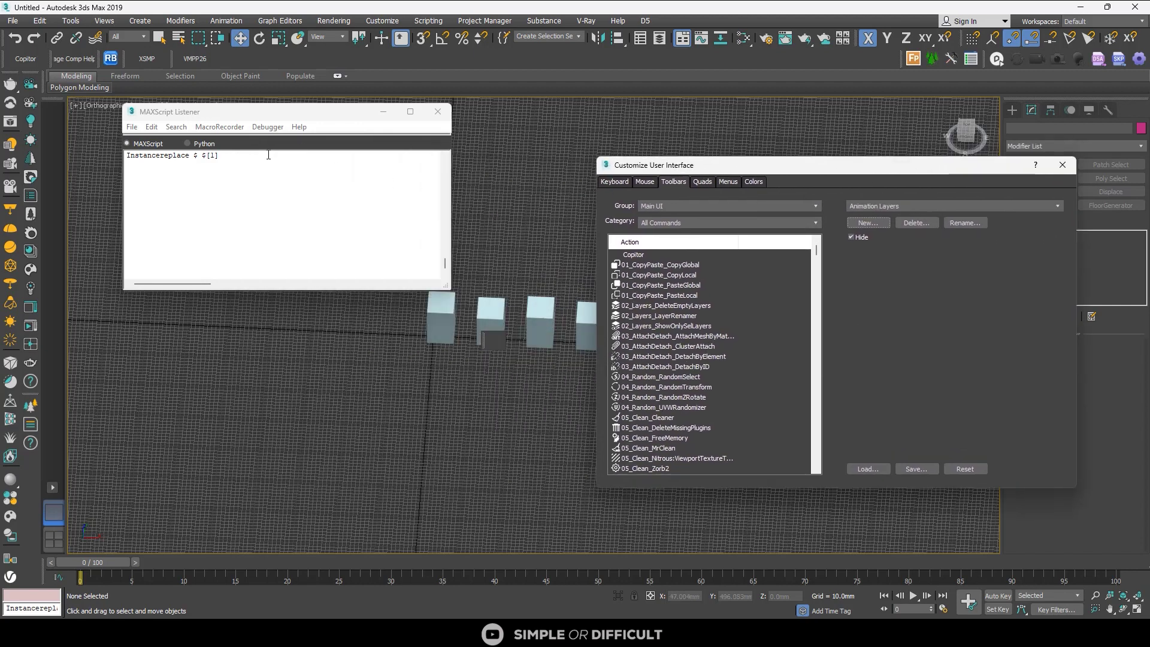
drag(221, 155, 124, 174)
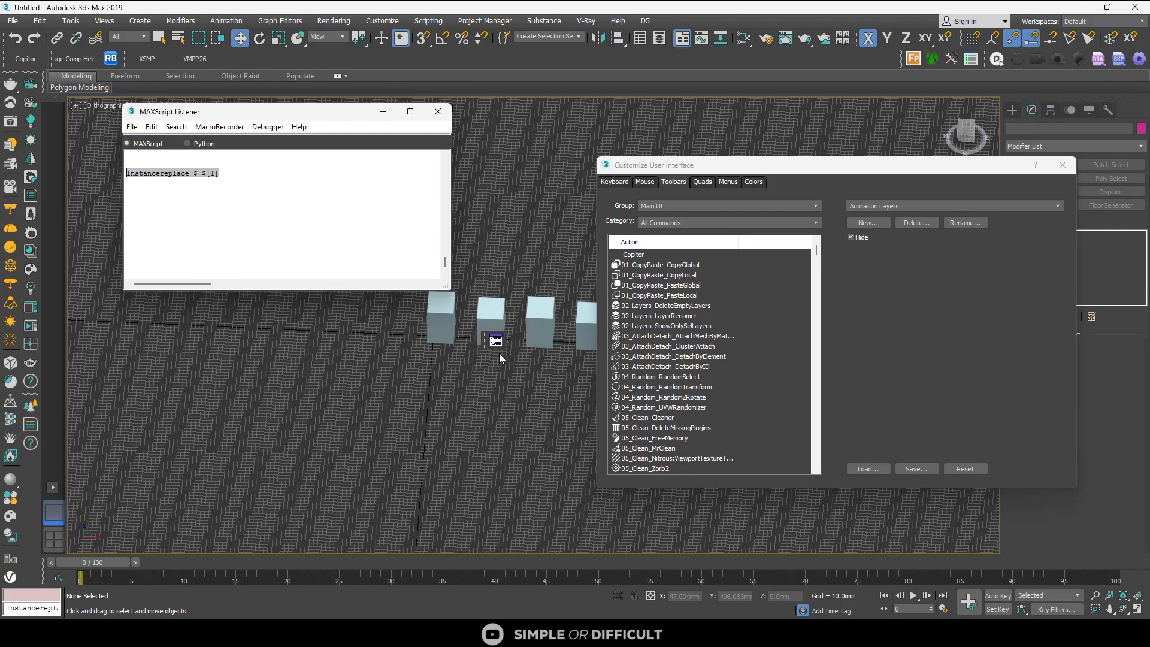
click(501, 375)
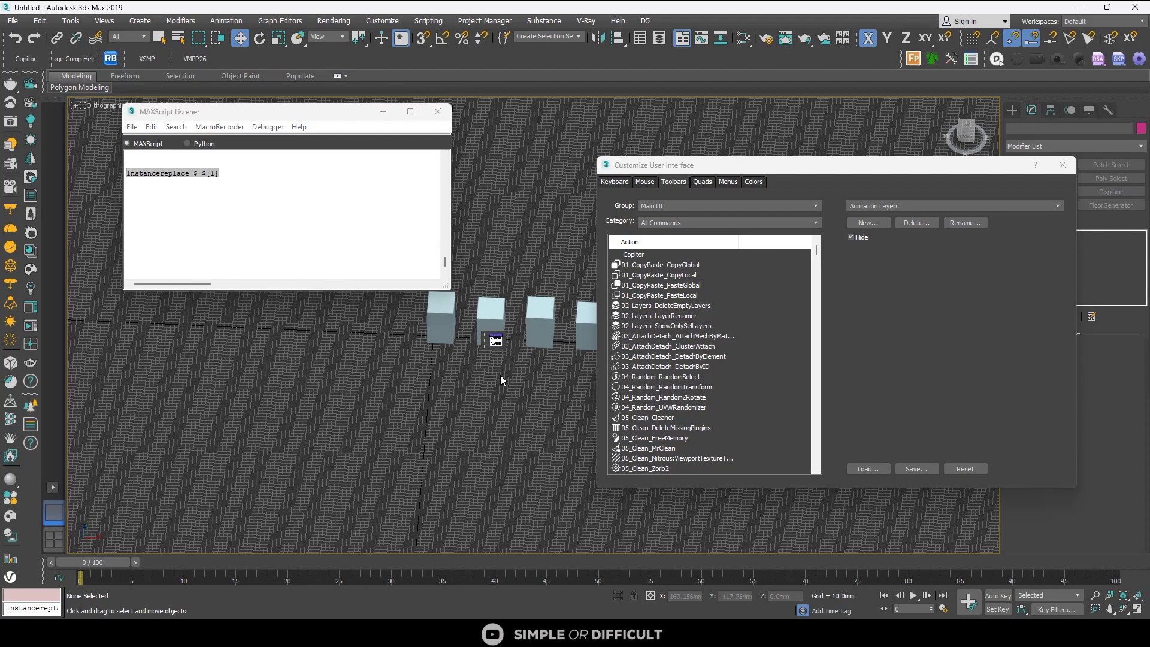
Close the MAXScript Listener, dock the new script toolbar beside VMPP26 and close the interface customization
click(443, 110)
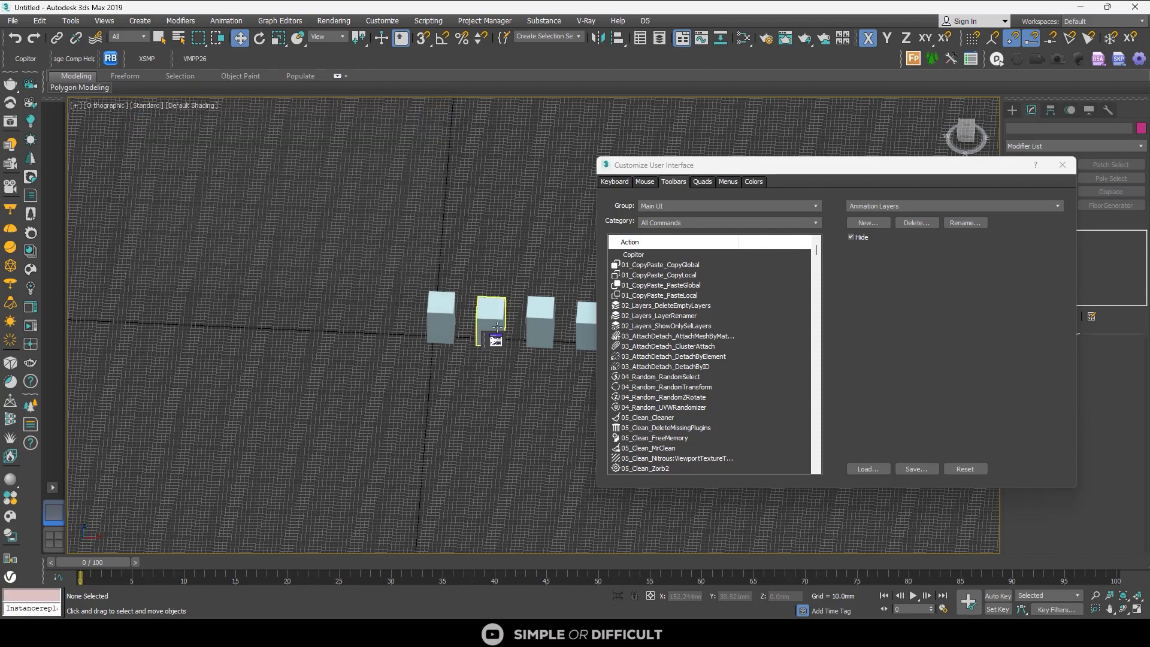
drag(489, 343, 244, 66)
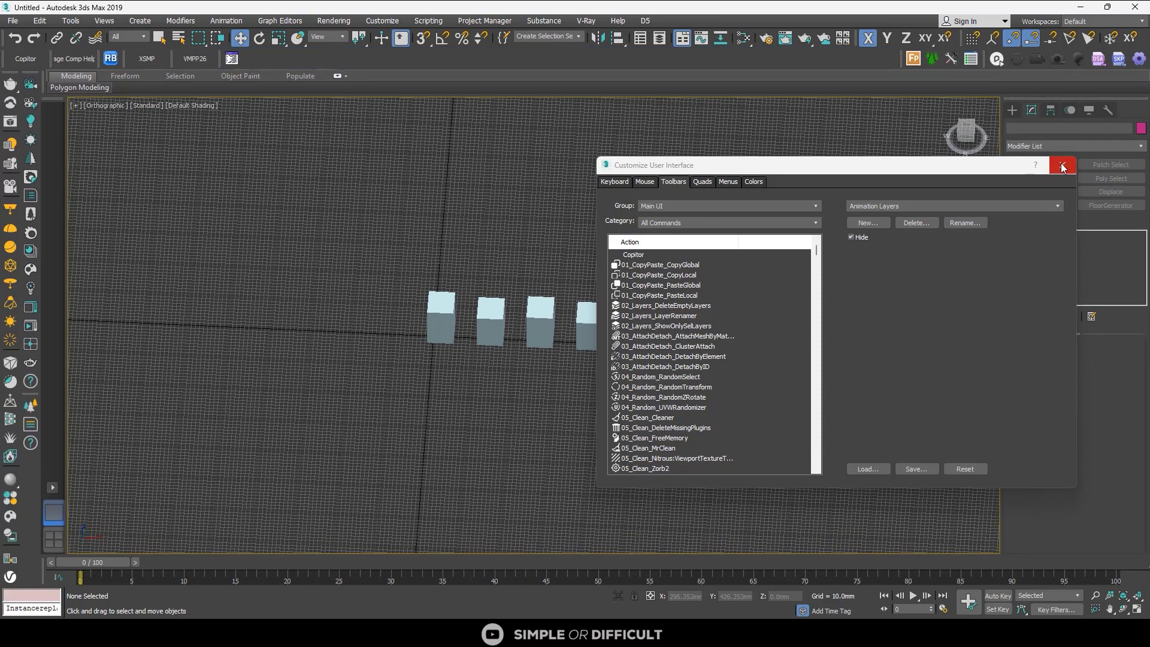
click(1063, 165)
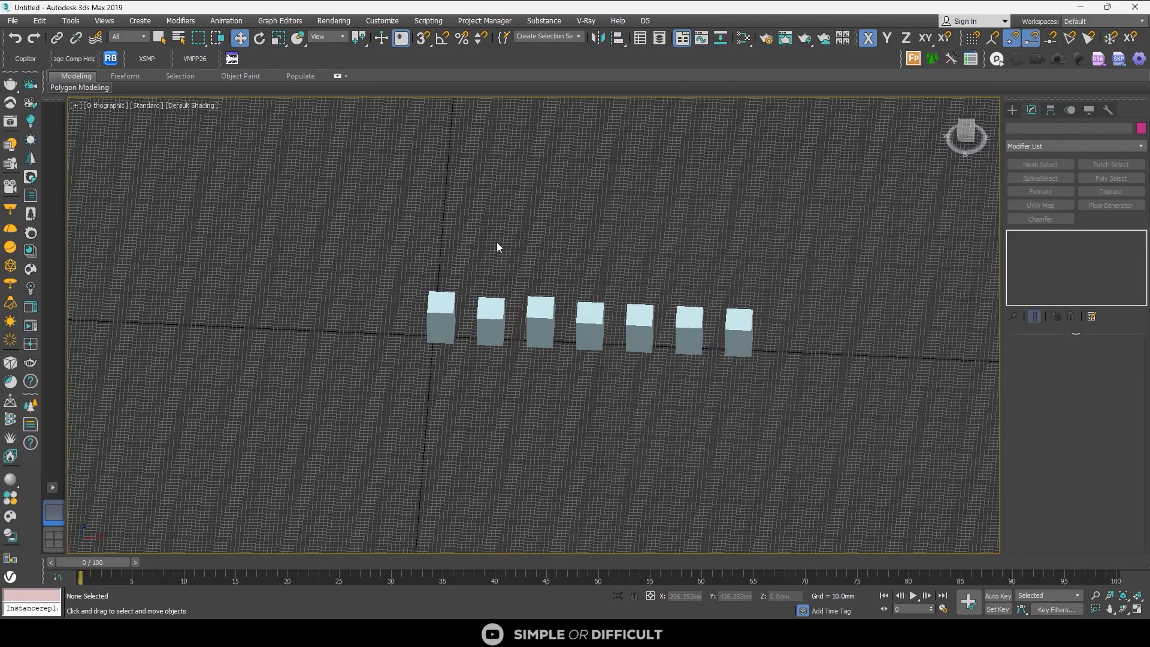
Raise the first box's height to 211.472 mm
click(455, 317)
alt+middle_drag(433, 362, 524, 348)
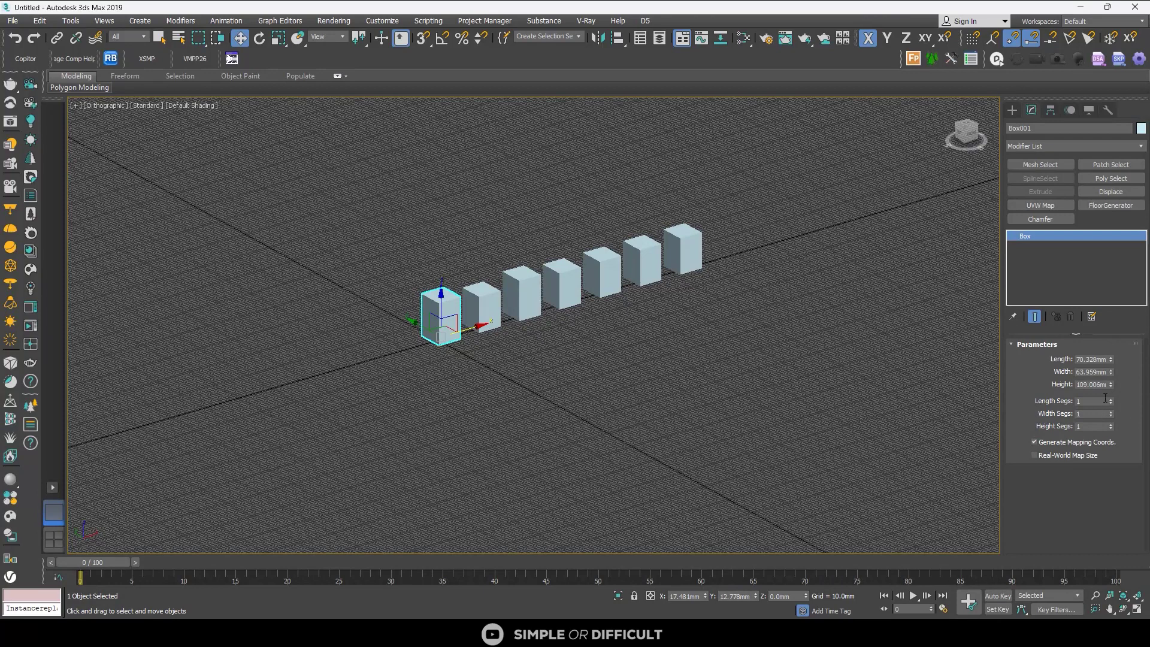
drag(1111, 384, 1118, 361)
scroll(745, 324, down, 3)
alt+middle_drag(744, 320, 702, 410)
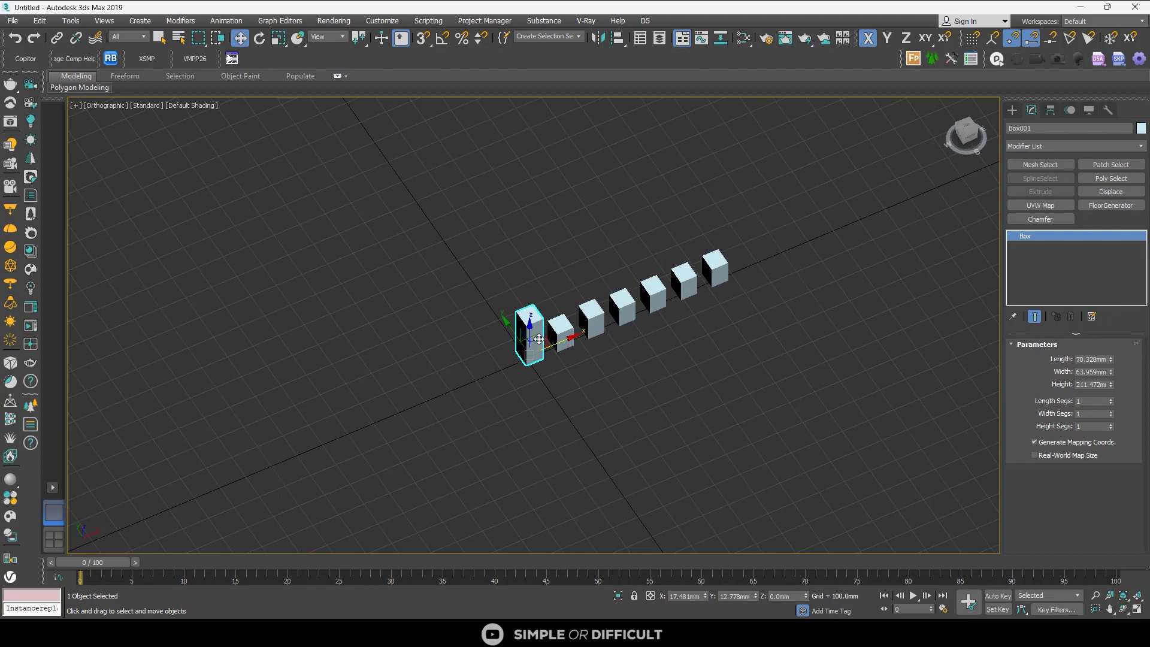
Select the first and second boxes, run the Instancereplace script on them, and select the second box to check its parameters
ctrl+click(561, 328)
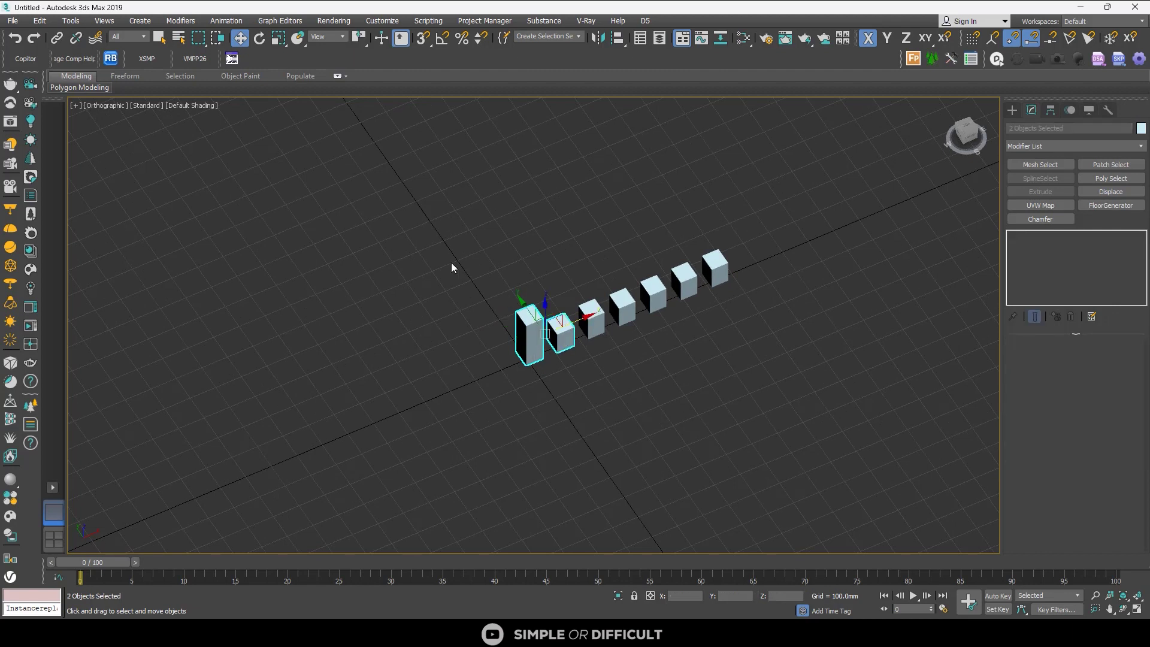
click(232, 59)
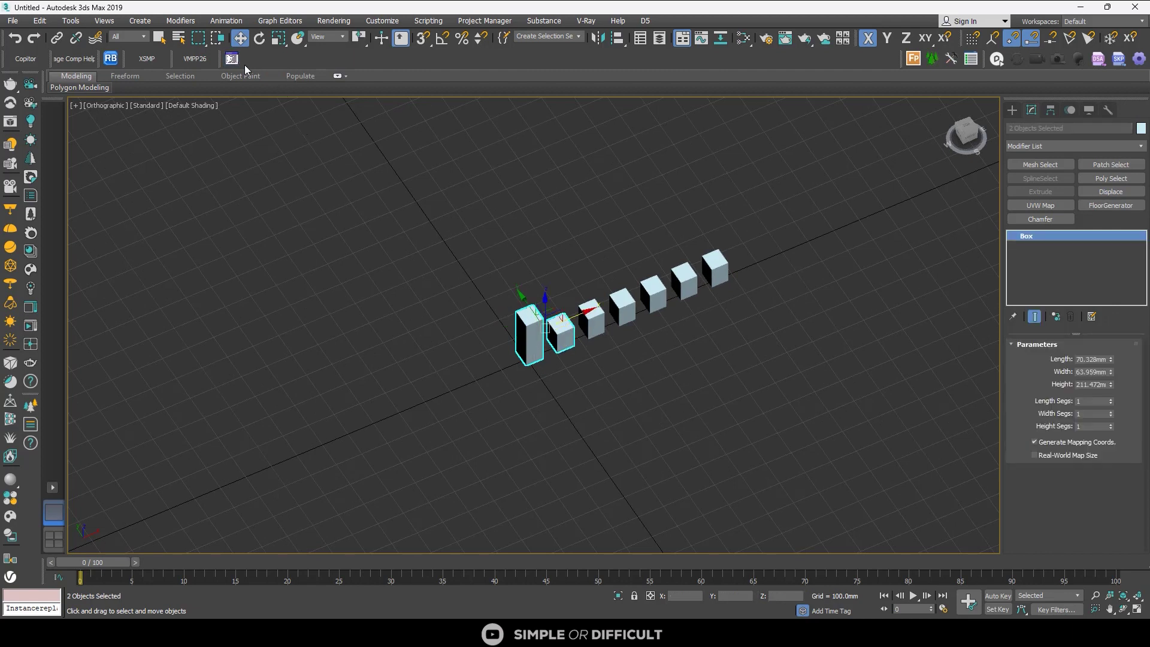
click(577, 405)
scroll(563, 336, up, 5)
scroll(545, 323, down, 2)
alt+middle_drag(545, 323, 544, 310)
scroll(518, 313, down, 4)
click(535, 315)
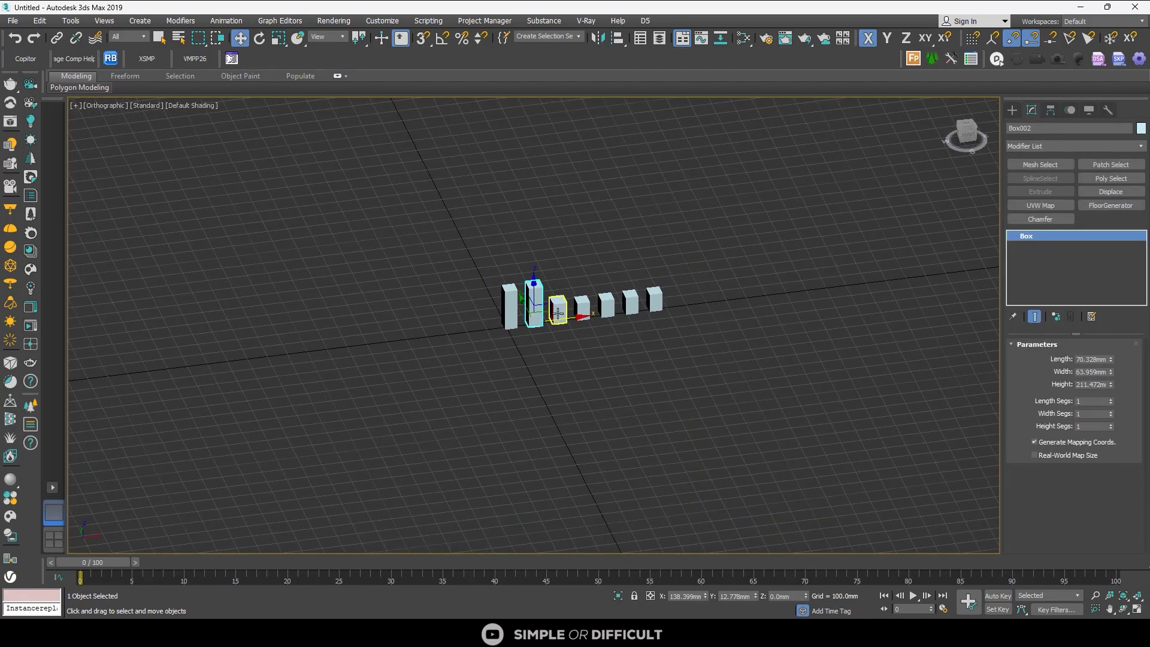
Select all seven boxes and run the Instancereplace script to convert them to instances of the first box
click(511, 314)
ctrl+click(556, 312)
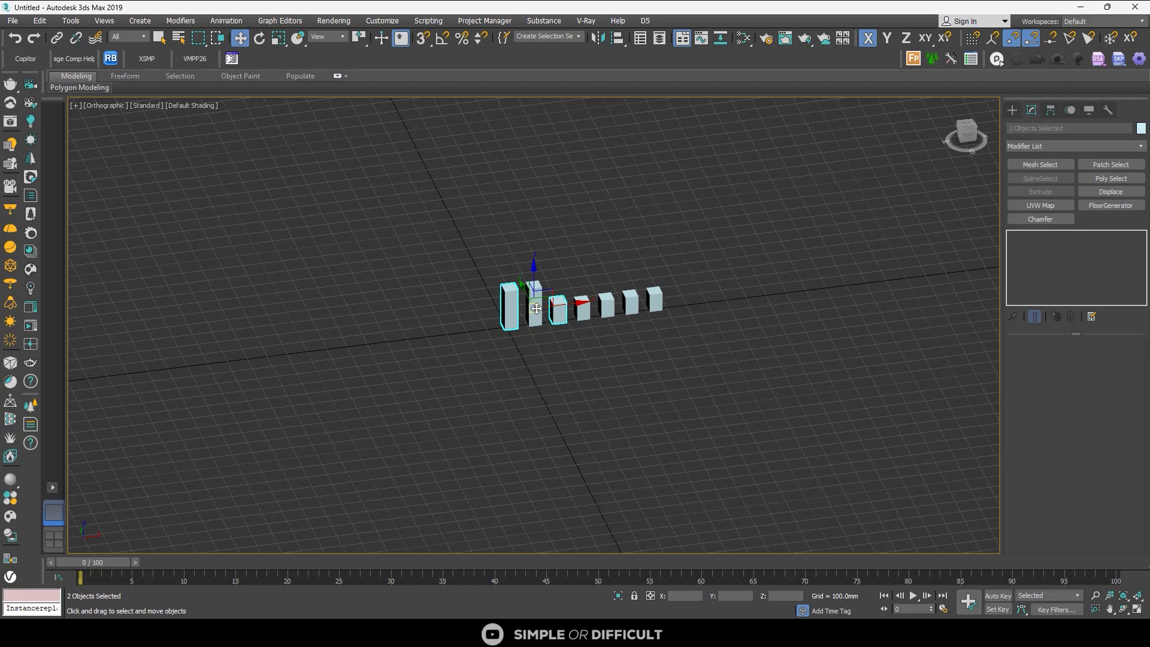
click(709, 242)
drag(708, 242, 458, 368)
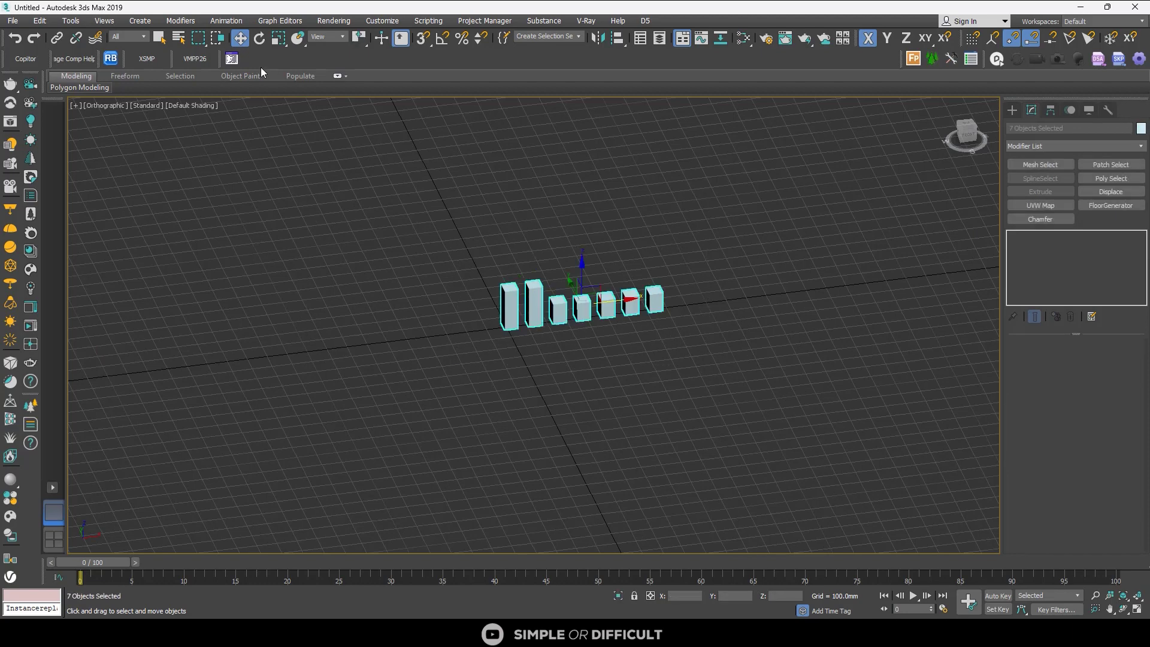
click(234, 61)
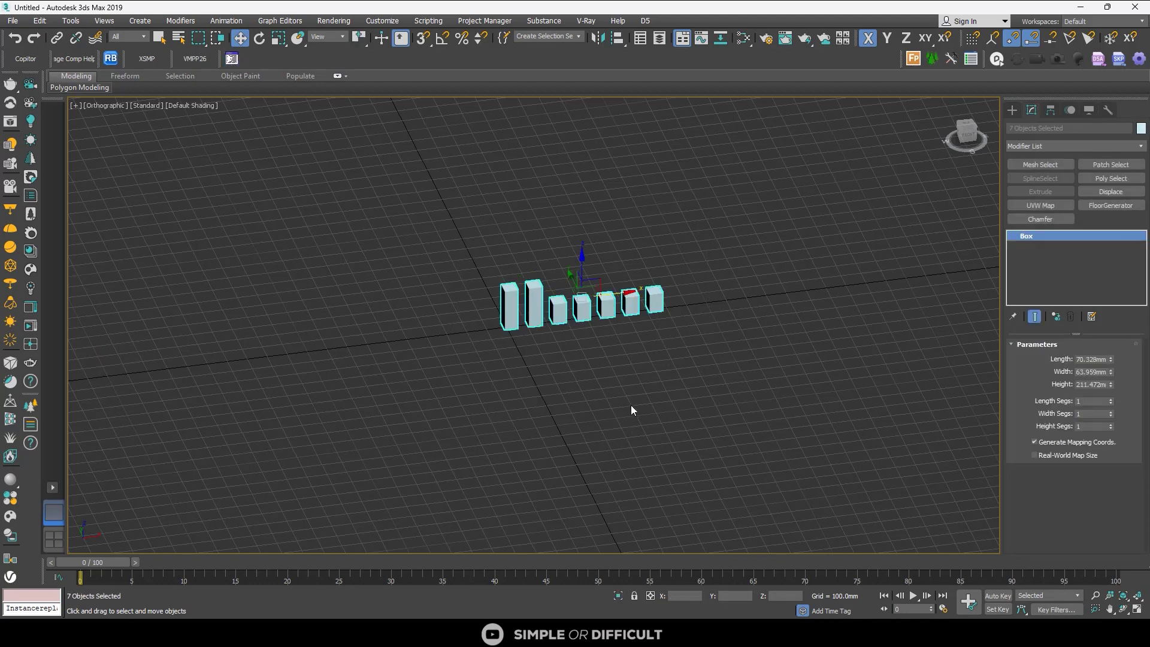
click(626, 382)
scroll(555, 337, up, 5)
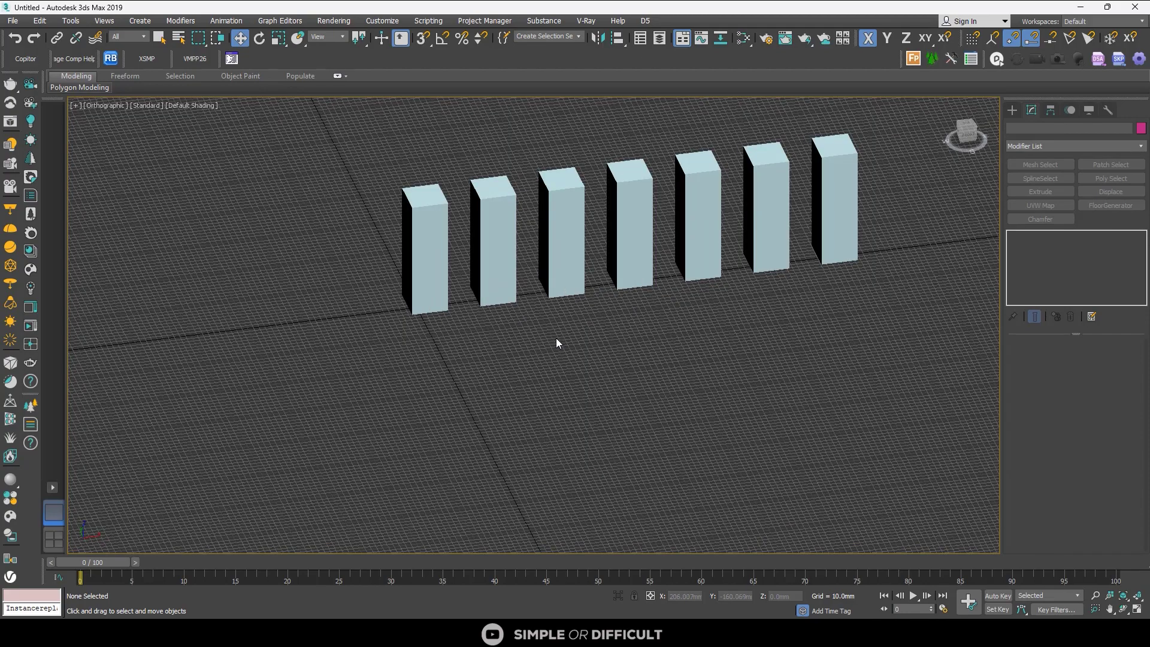
Set the first box's length to 244.741 mm, width to 55.005 mm and height to 148.03 mm
click(463, 317)
drag(1112, 385, 1098, 312)
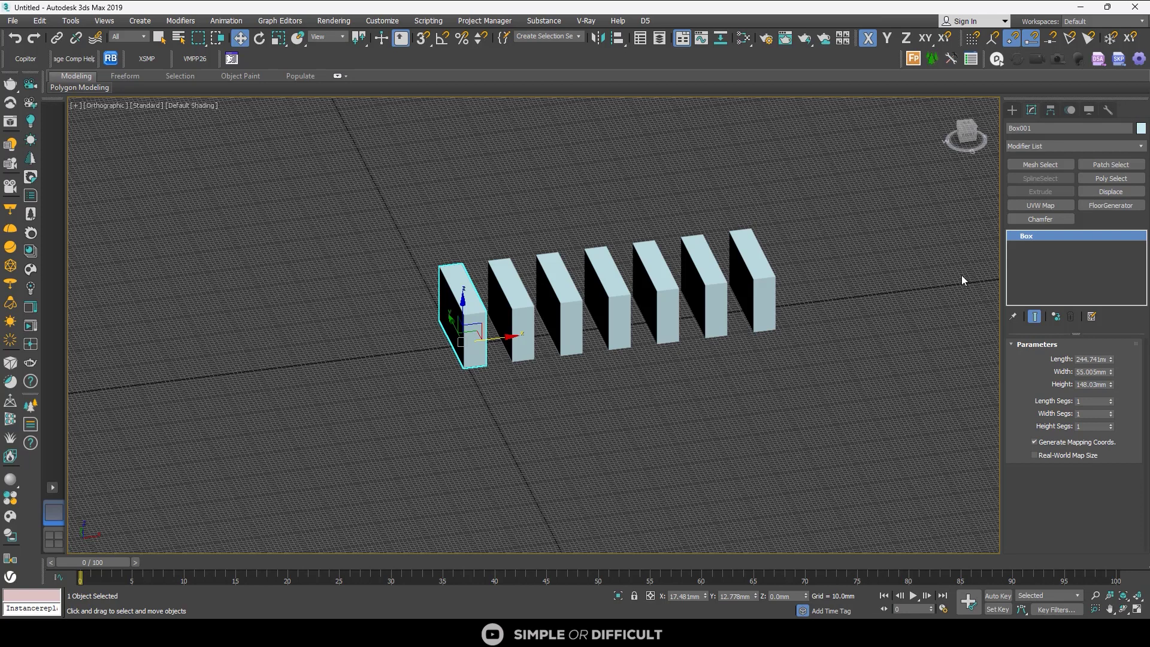
Make all seven boxes unique with respect to each other, and slightly resize the fifth box
click(843, 228)
drag(363, 425, 362, 427)
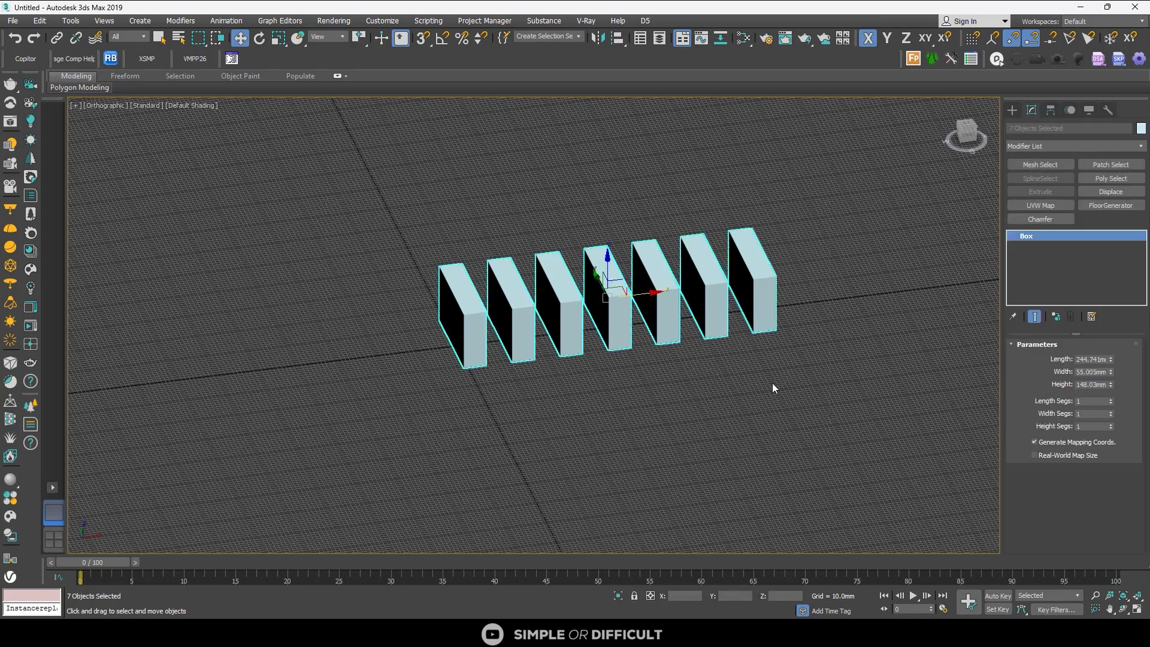
click(1057, 315)
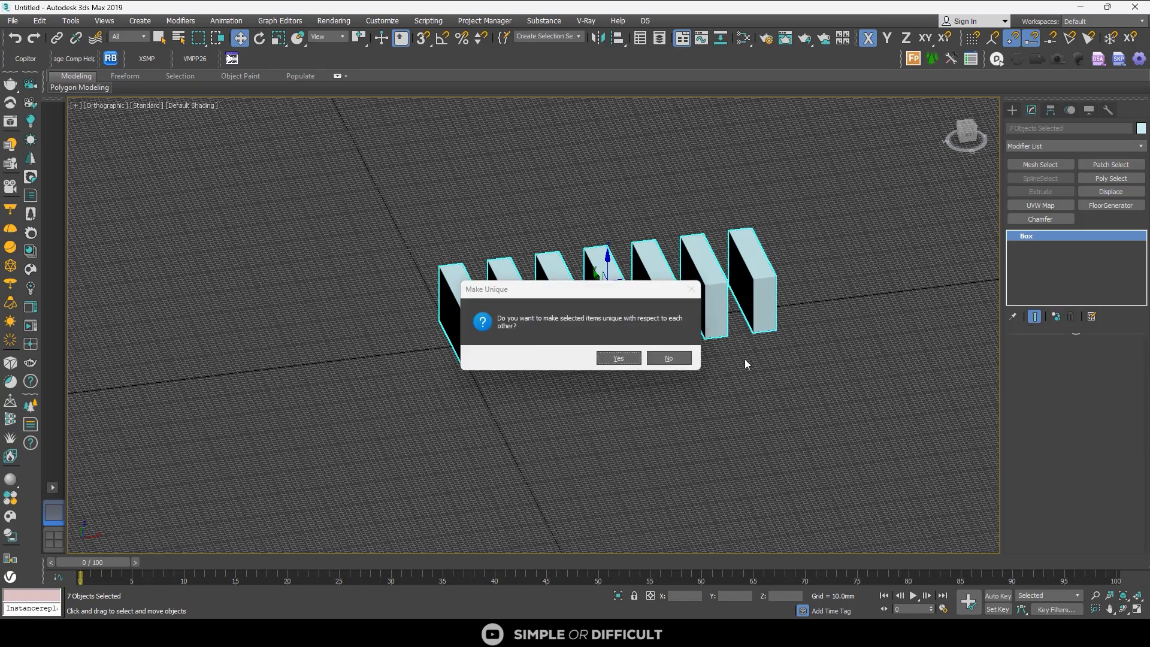
click(619, 358)
click(668, 319)
click(678, 367)
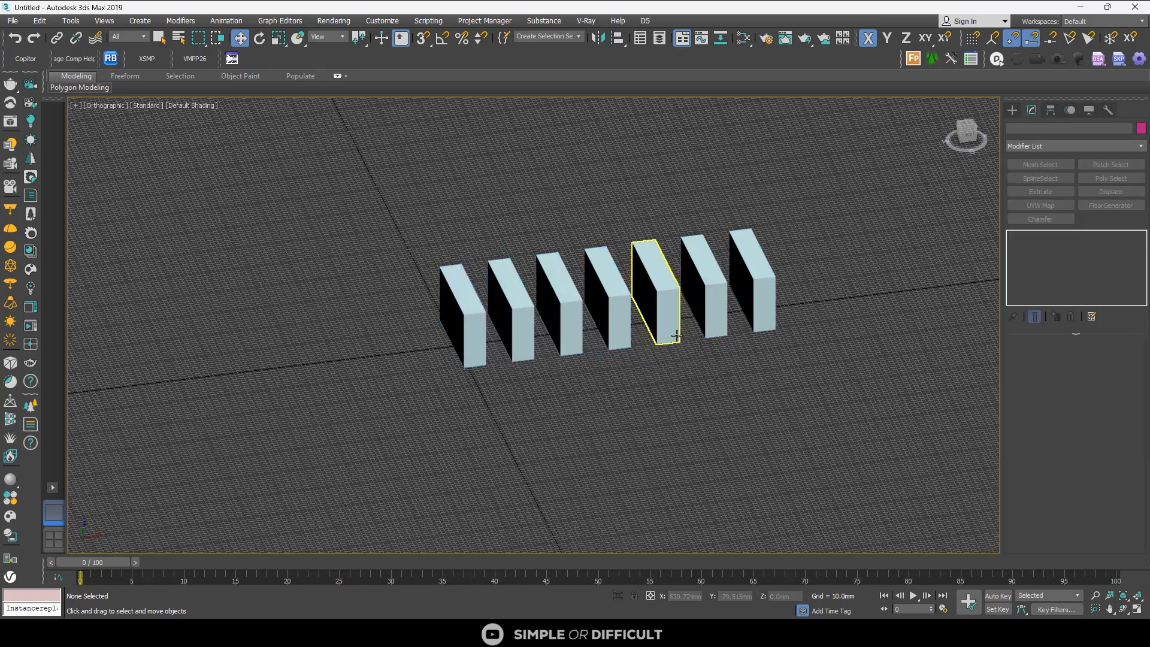
click(676, 336)
drag(1111, 373, 1114, 363)
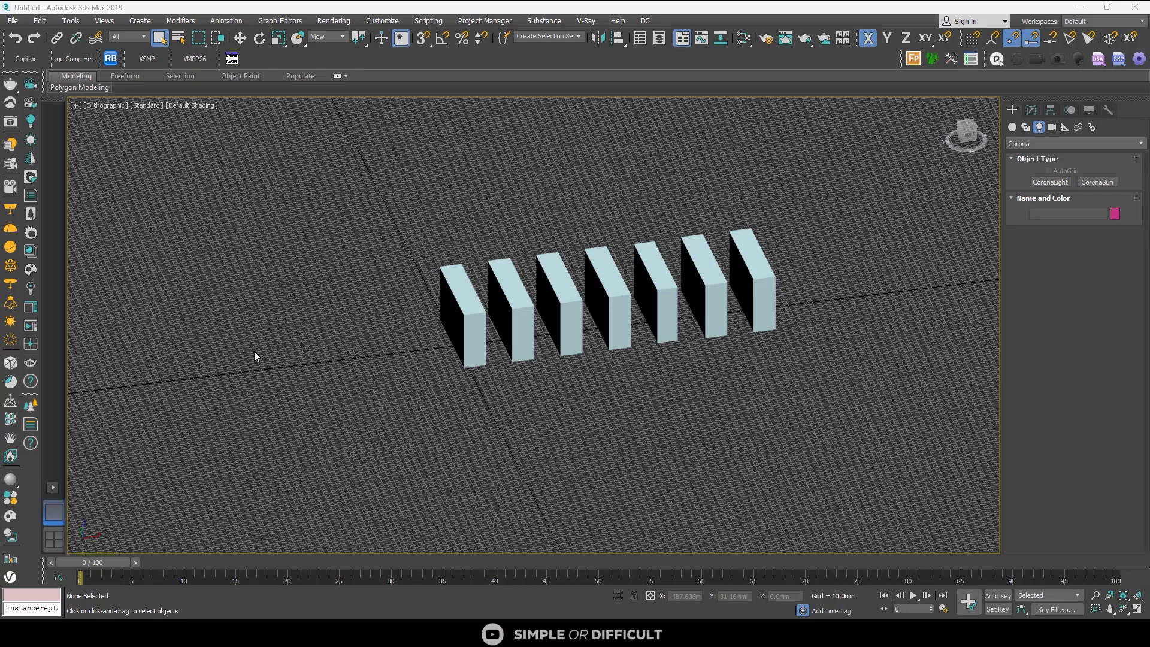
Create five spherical Corona lights of different sizes in front of the boxes, the largest about 273 mm in radius, and shift that one along X
drag(796, 212, 318, 374)
click(329, 302)
scroll(329, 300, down, 5)
scroll(339, 339, up, 3)
middle_drag(340, 339, 412, 289)
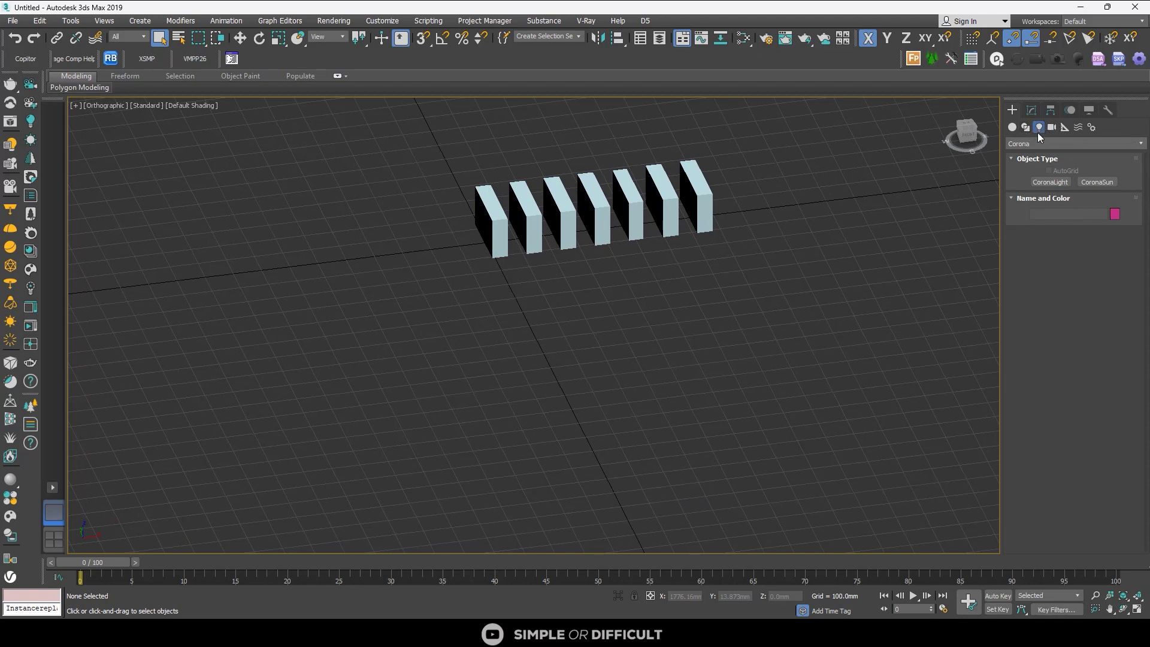
click(1053, 181)
drag(350, 310, 646, 365)
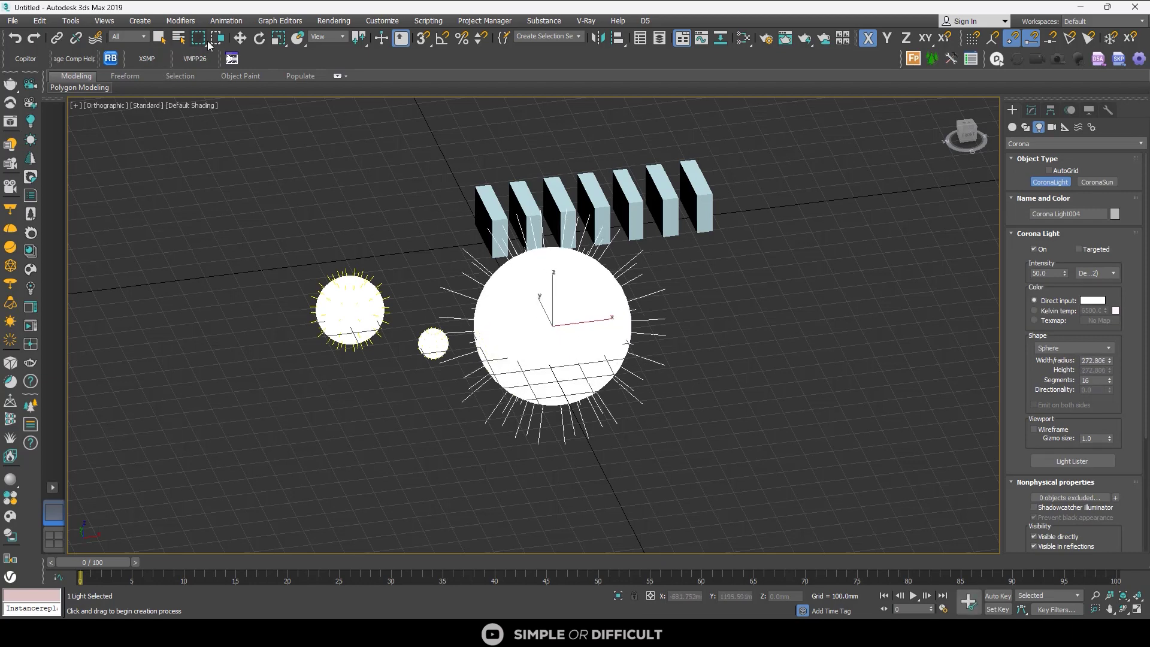
click(240, 37)
drag(594, 328, 651, 323)
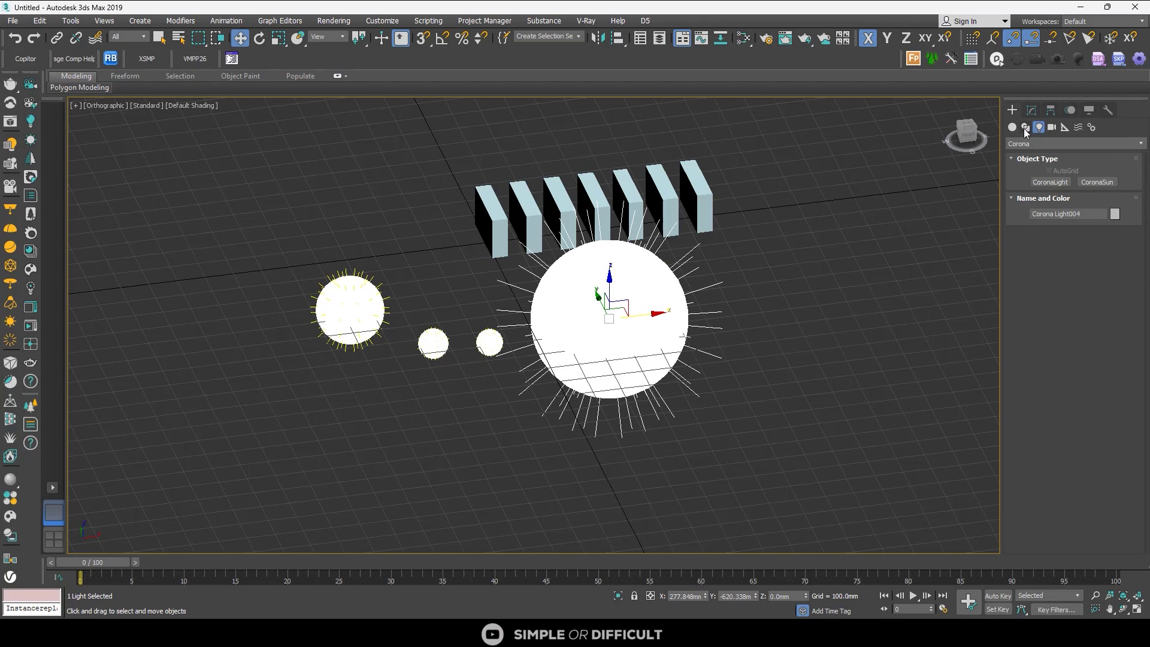
click(1051, 181)
drag(793, 384, 838, 384)
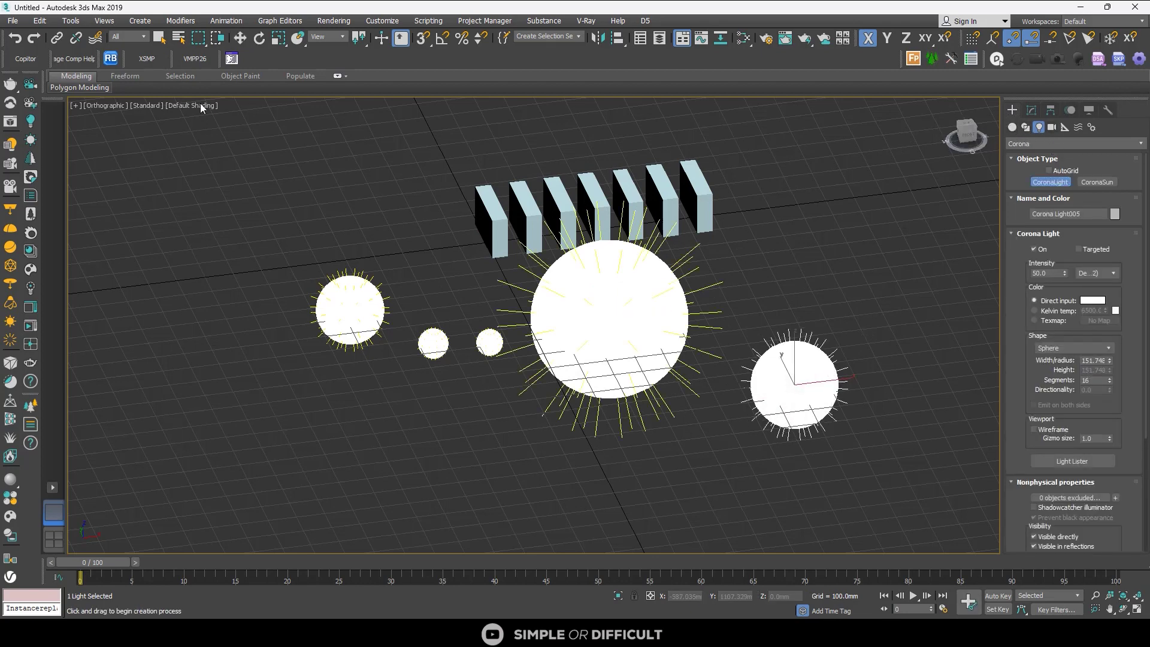
Select the largest light and the small light beside it, and run the Instancereplace script on them
click(162, 39)
click(323, 299)
click(468, 407)
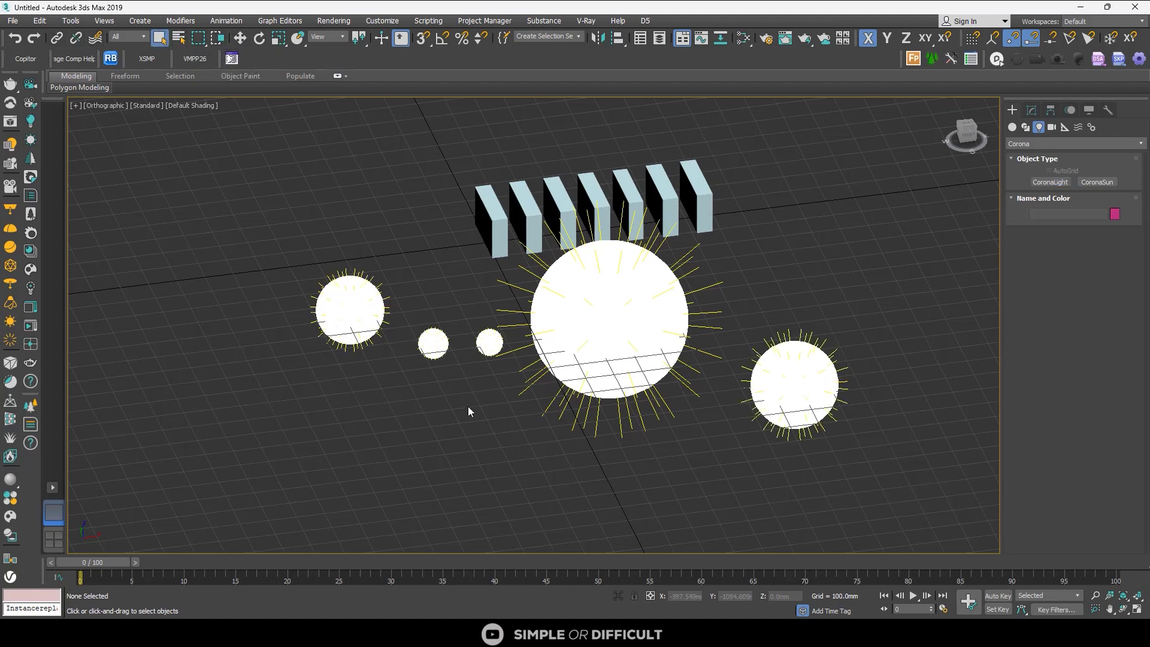
click(557, 401)
ctrl+click(486, 334)
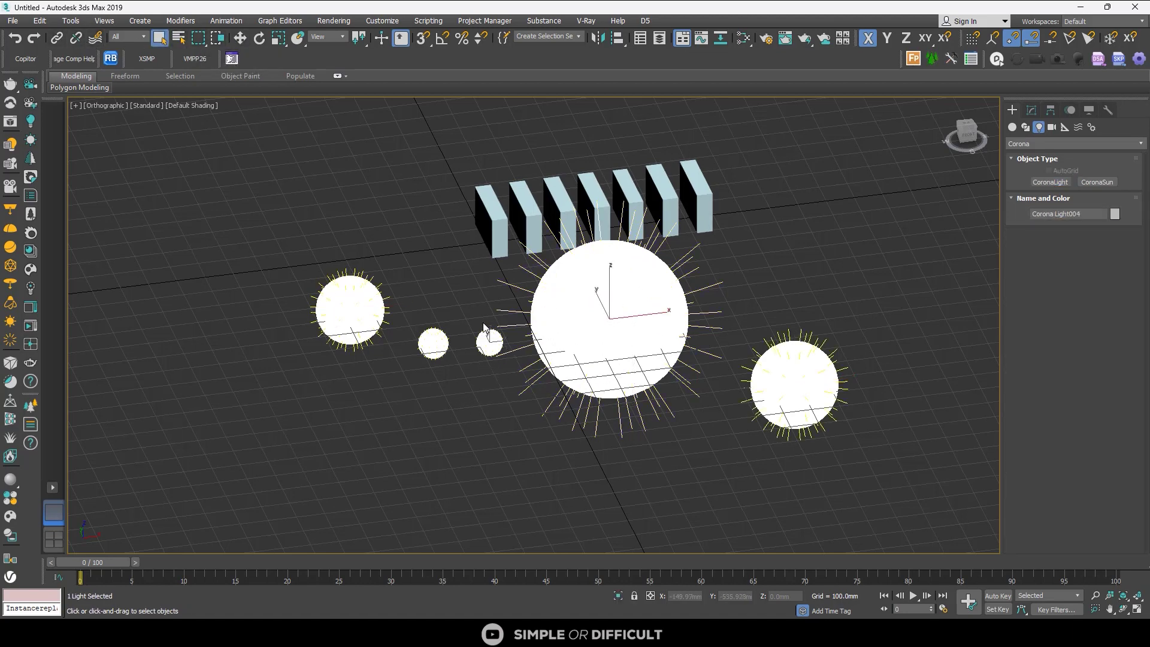
click(232, 60)
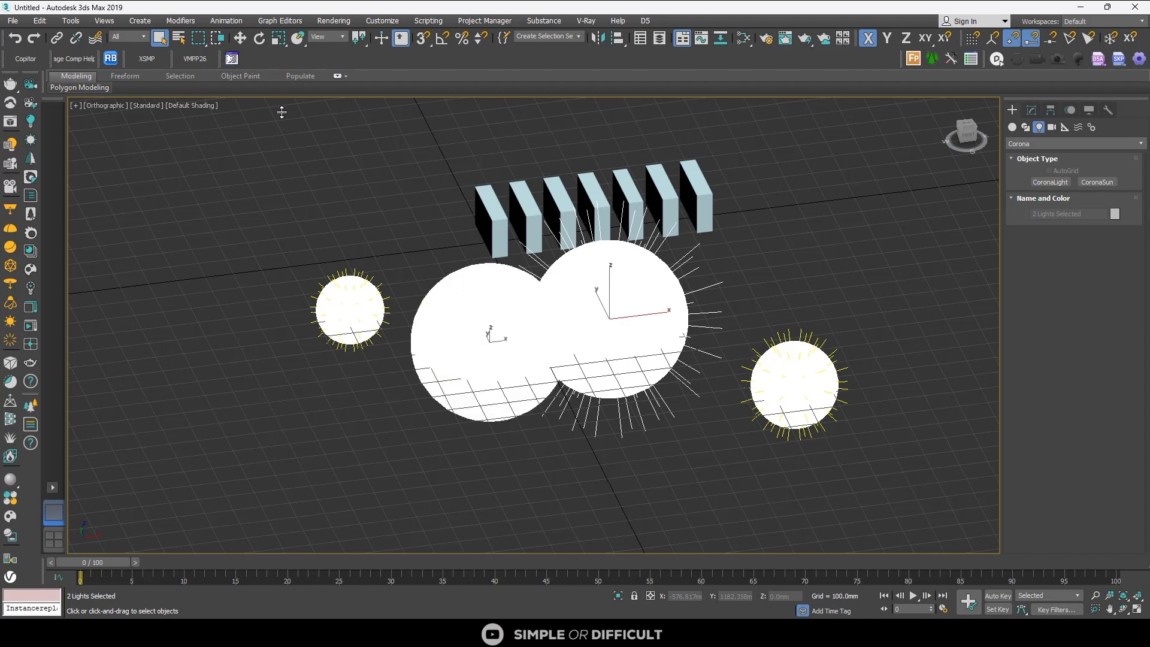
Move the two converted lights along X past the first light, and separate them from each other along Y
click(240, 38)
drag(586, 291, 216, 335)
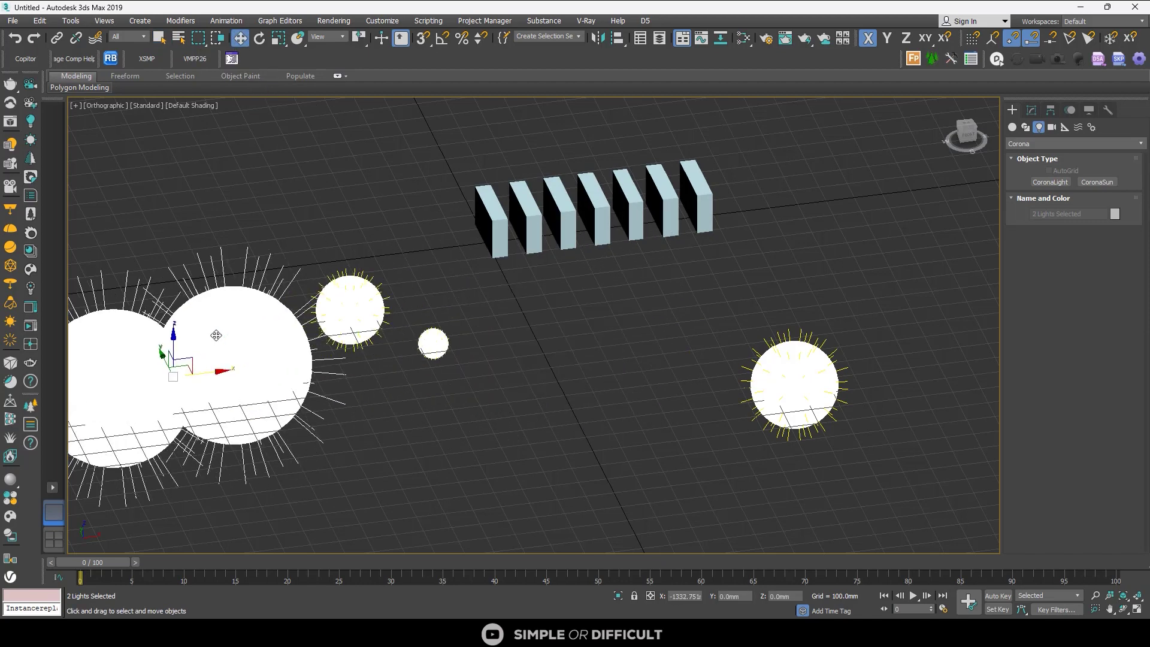
middle_drag(216, 336, 300, 298)
click(302, 303)
drag(305, 304, 250, 180)
Select all five lights with a large one as the source, and run the Instancereplace script on them
click(365, 319)
drag(330, 415, 178, 84)
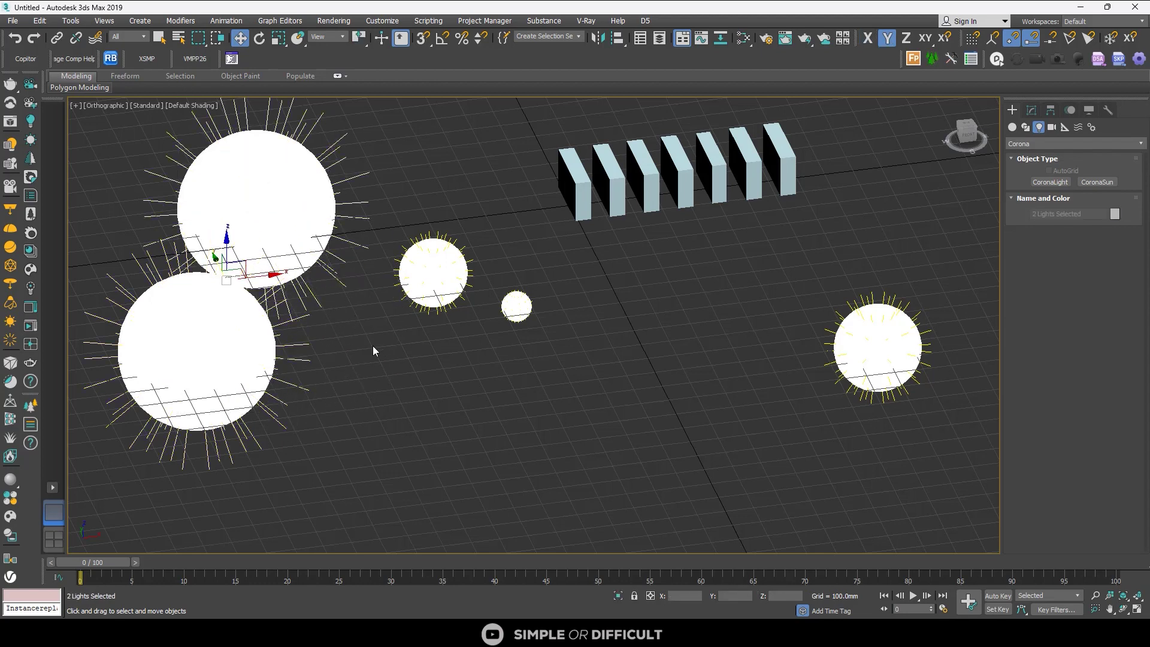
scroll(373, 351, down, 2)
ctrl+drag(388, 312, 388, 297)
click(234, 59)
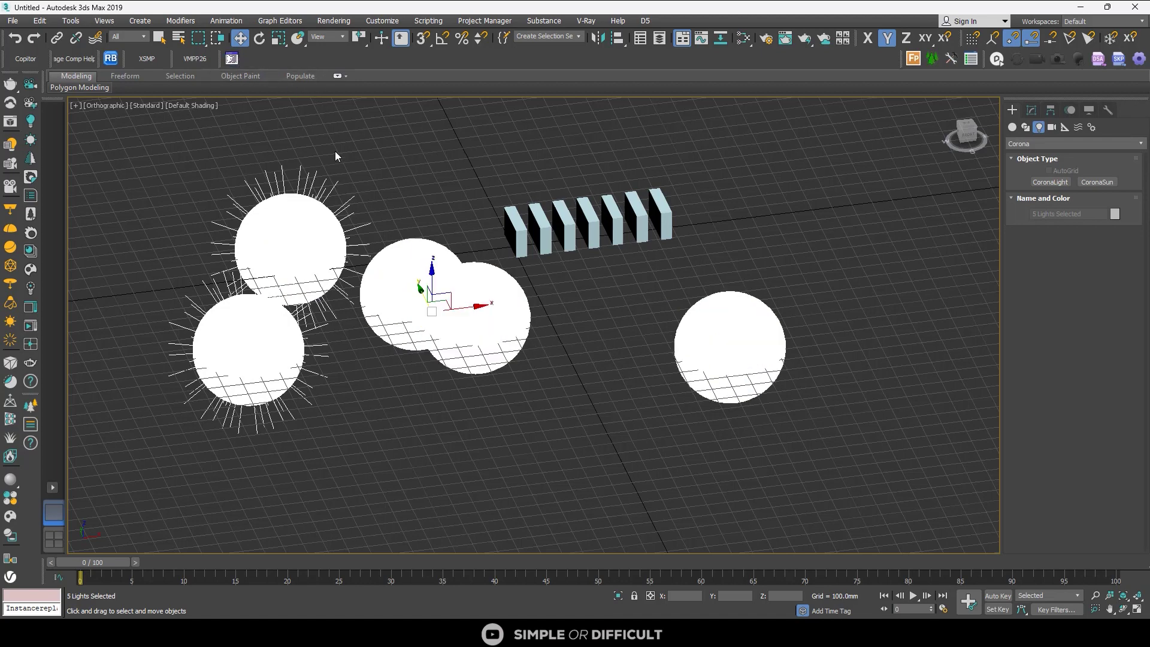
Move the overlapping light in the middle along X, clear of its neighbour
click(505, 426)
click(475, 329)
drag(522, 318, 586, 318)
click(501, 372)
Set the isolated light's radius to about 253.7 mm, and delete all five lights
click(727, 347)
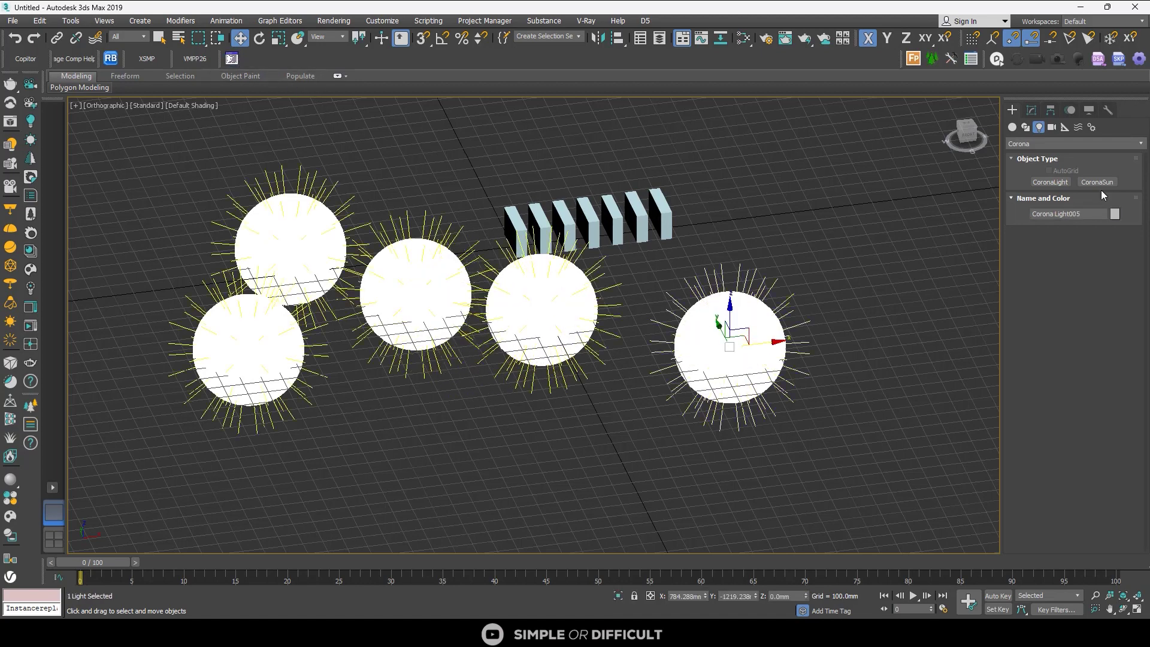
click(1031, 112)
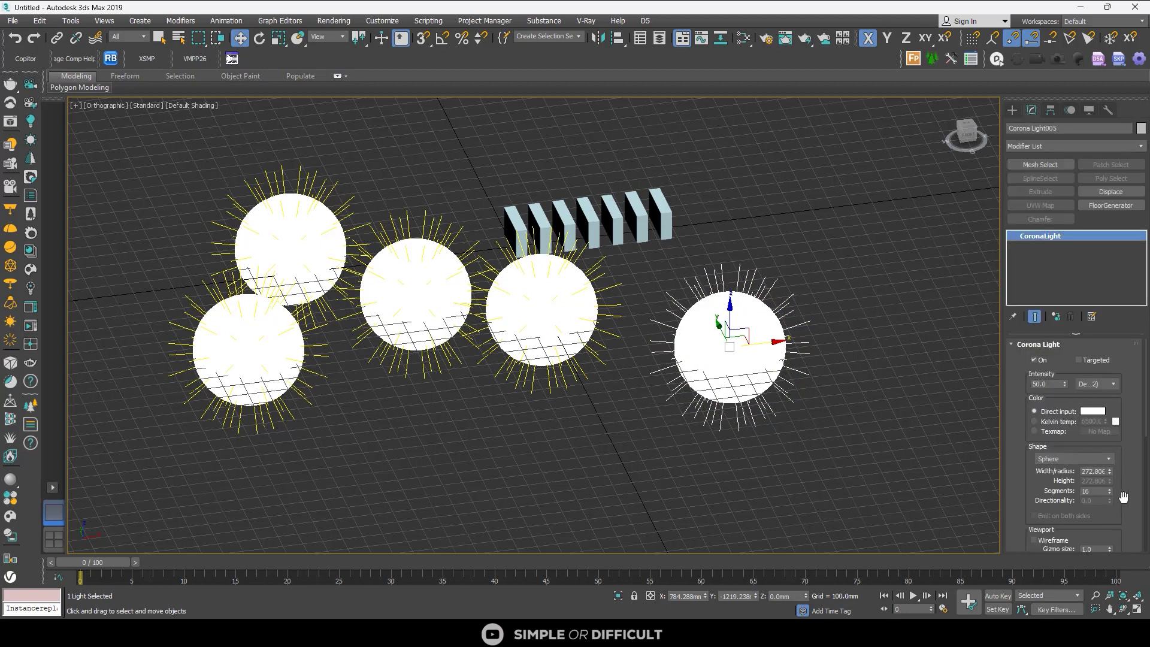
scroll(1124, 498, down, 2)
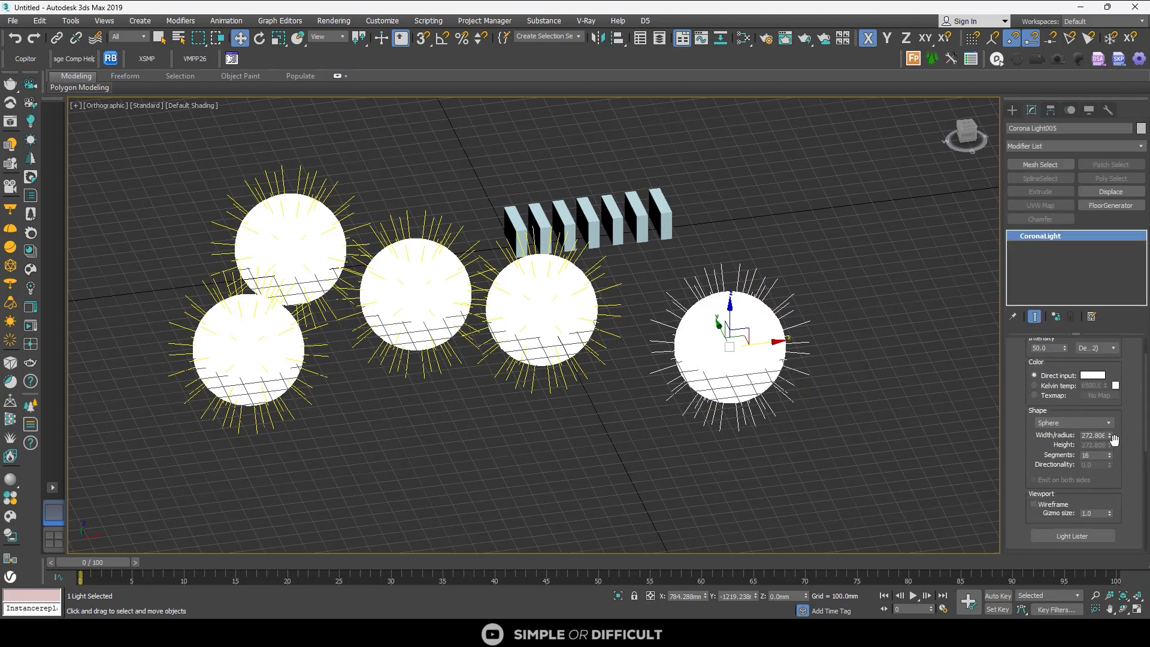
mouse_move(1110, 435)
mouse_down()
mouse_move(1113, 427)
mouse_move(1124, 441)
mouse_move(1125, 420)
mouse_move(1129, 440)
mouse_up()
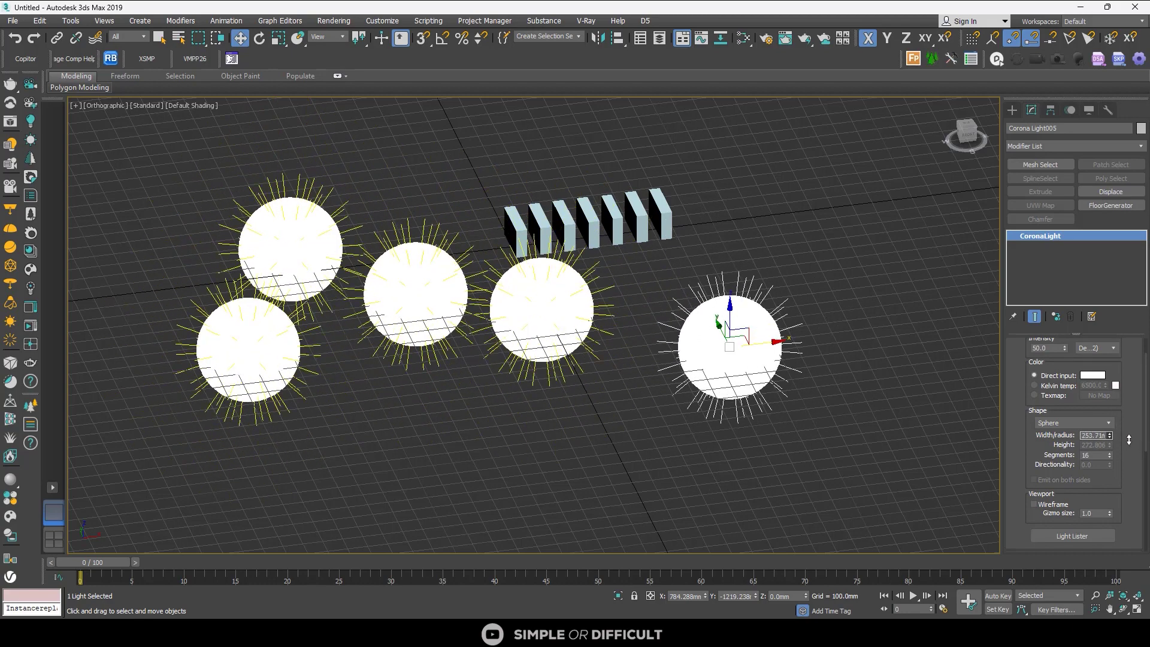
drag(837, 348, 219, 301)
key(Delete)
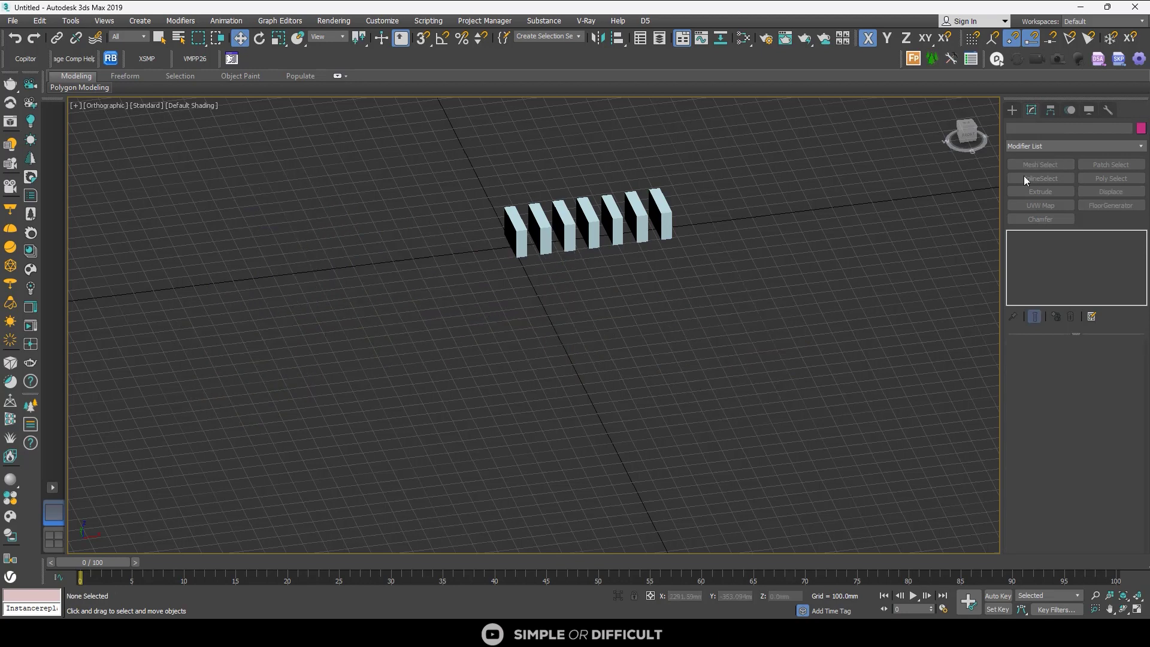
Create four targeted CoronaCam cameras side by side in the Top view, aimed upward below the row of boxes
click(1013, 110)
click(1052, 127)
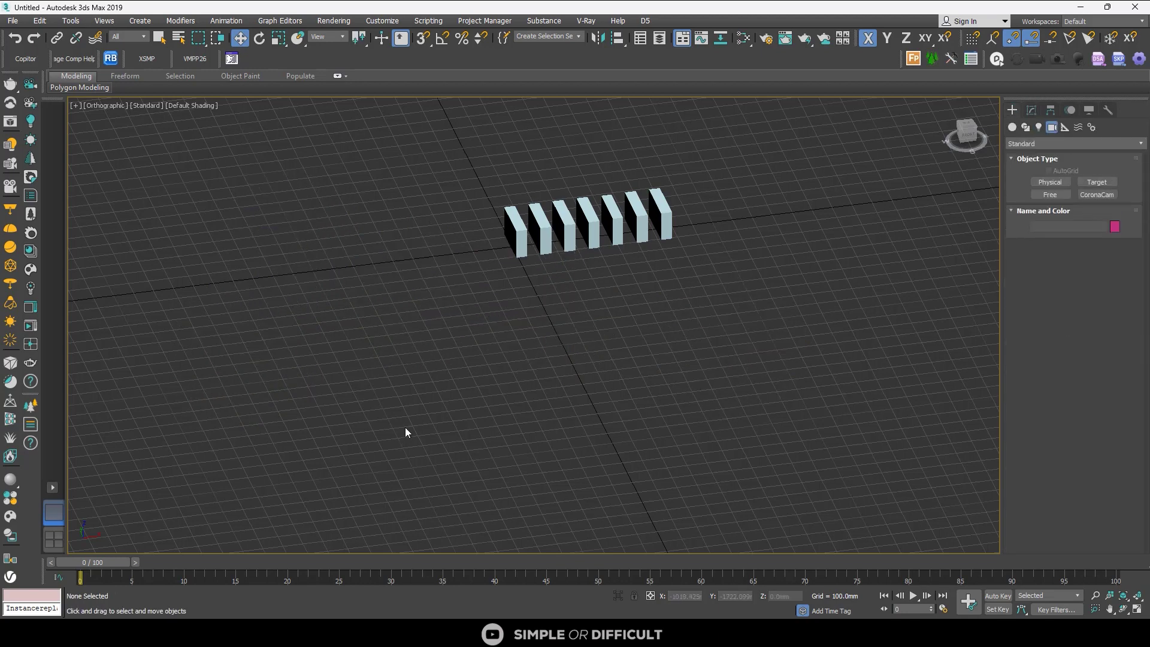
key(t)
key(z)
scroll(524, 341, down, 8)
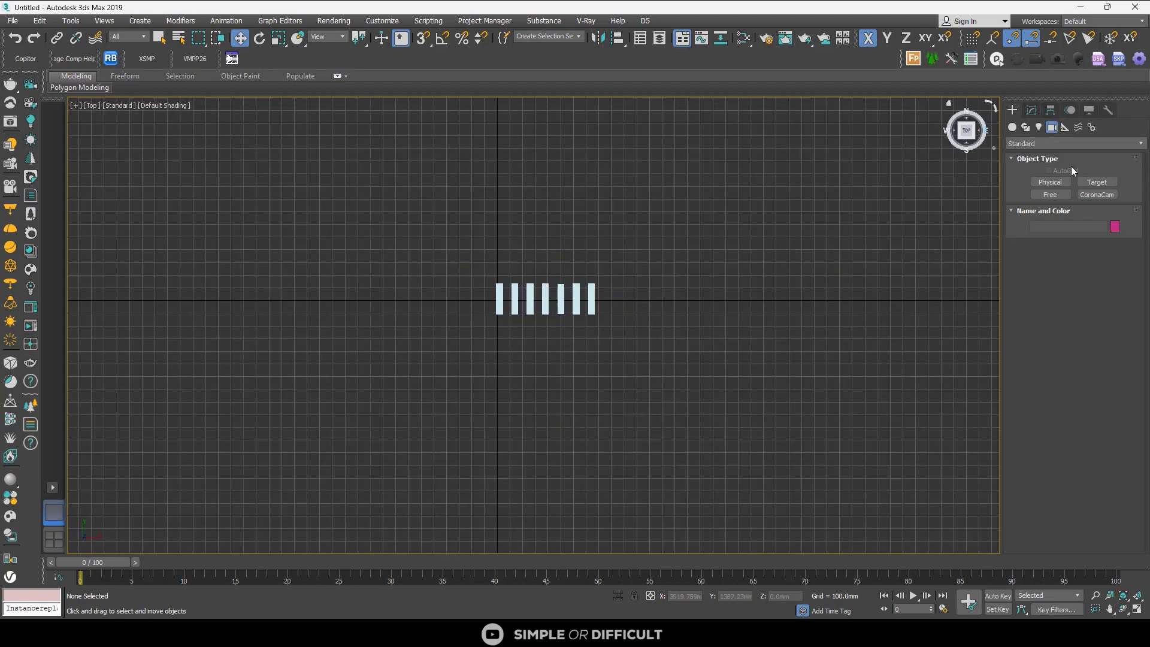
click(1097, 195)
scroll(355, 396, up, 4)
drag(355, 396, 355, 310)
drag(508, 413, 501, 313)
drag(618, 431, 627, 349)
drag(704, 437, 698, 371)
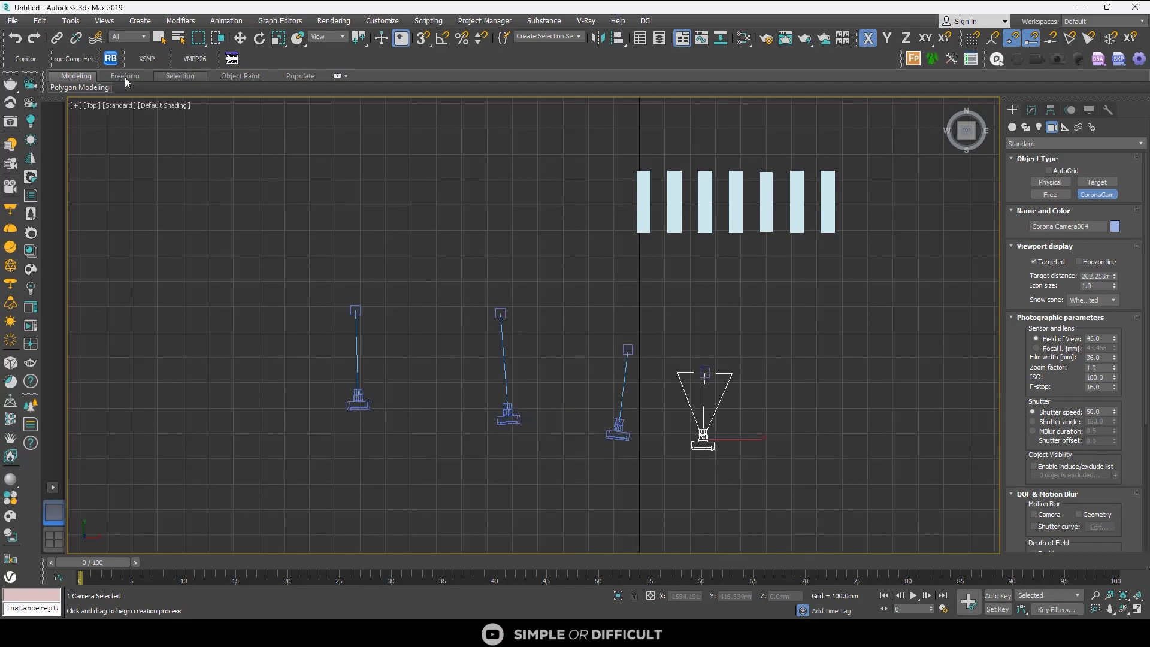
Set the cone display of all four Corona cameras to Always
click(240, 38)
click(507, 406)
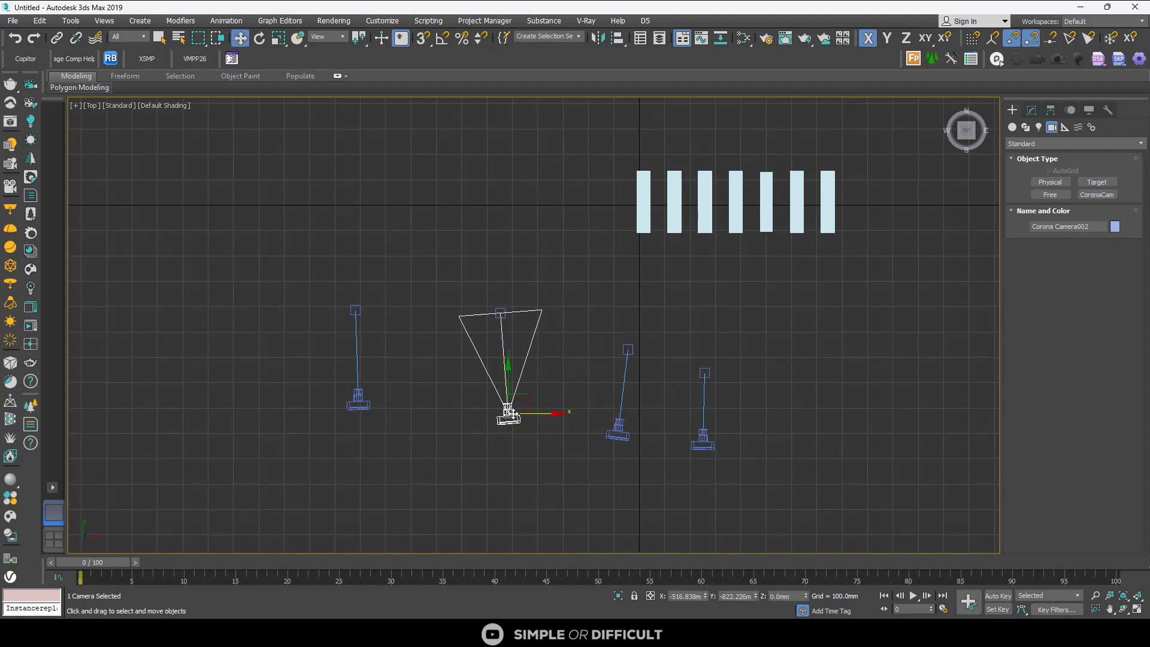
click(1031, 111)
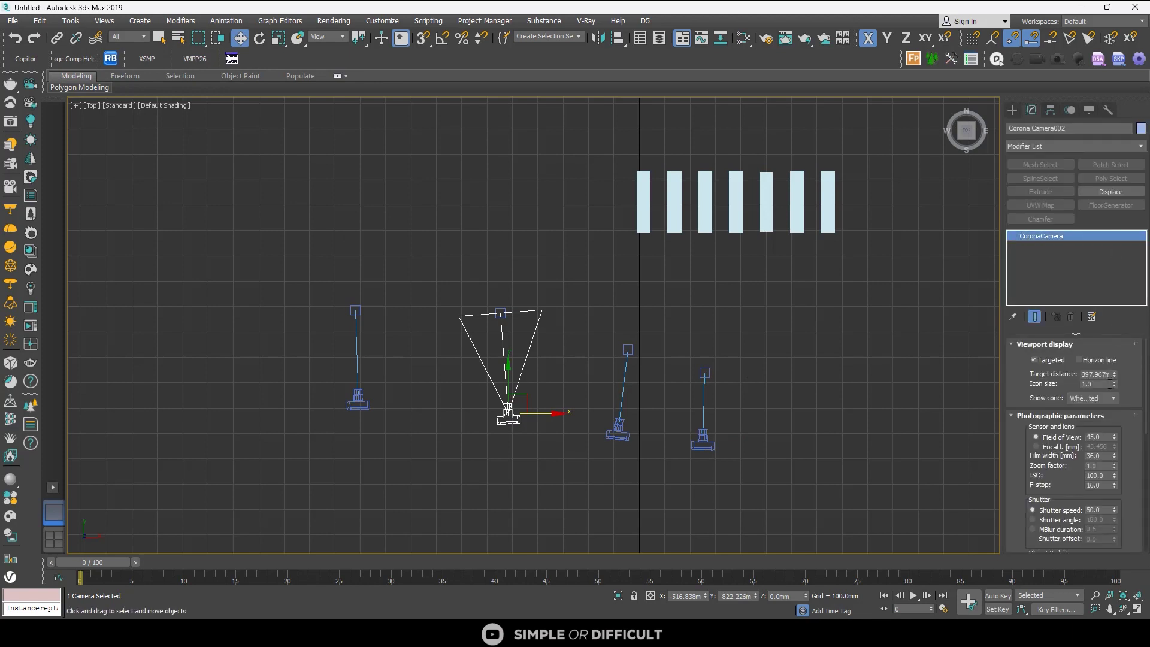
click(619, 427)
click(704, 413)
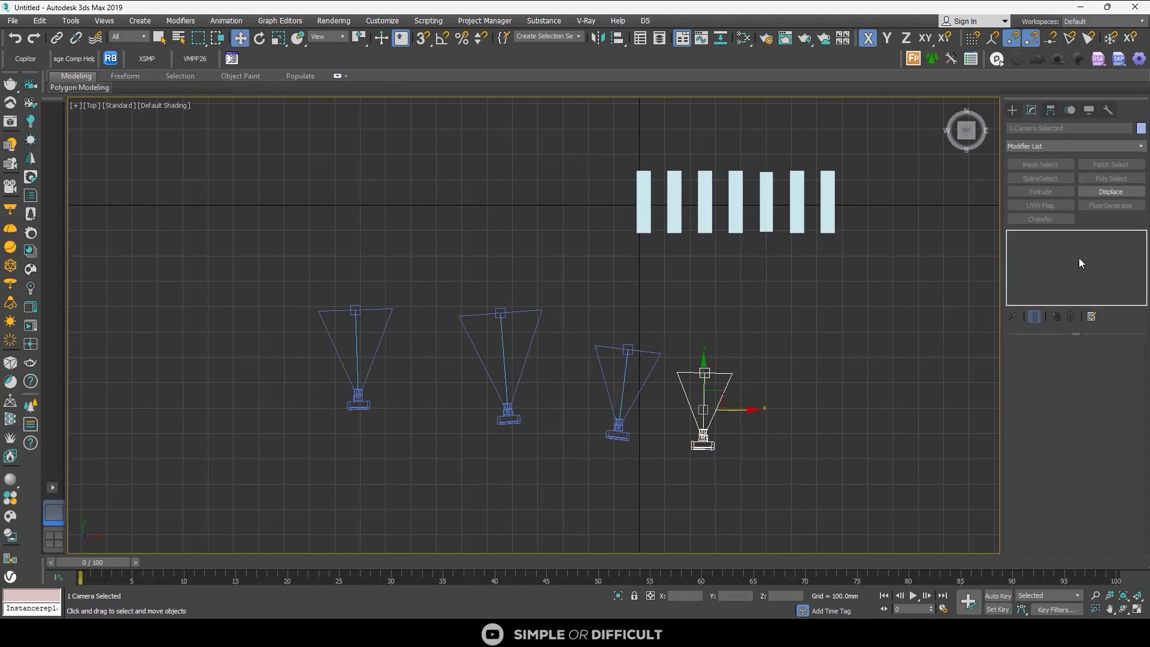
click(830, 341)
click(709, 445)
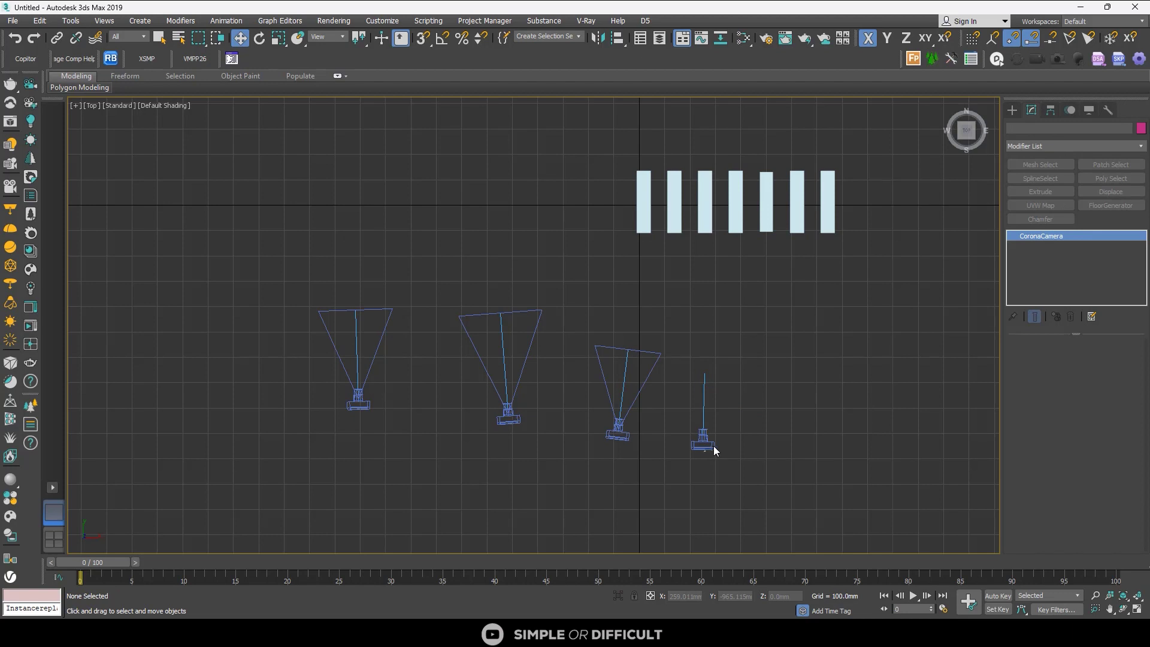
click(709, 445)
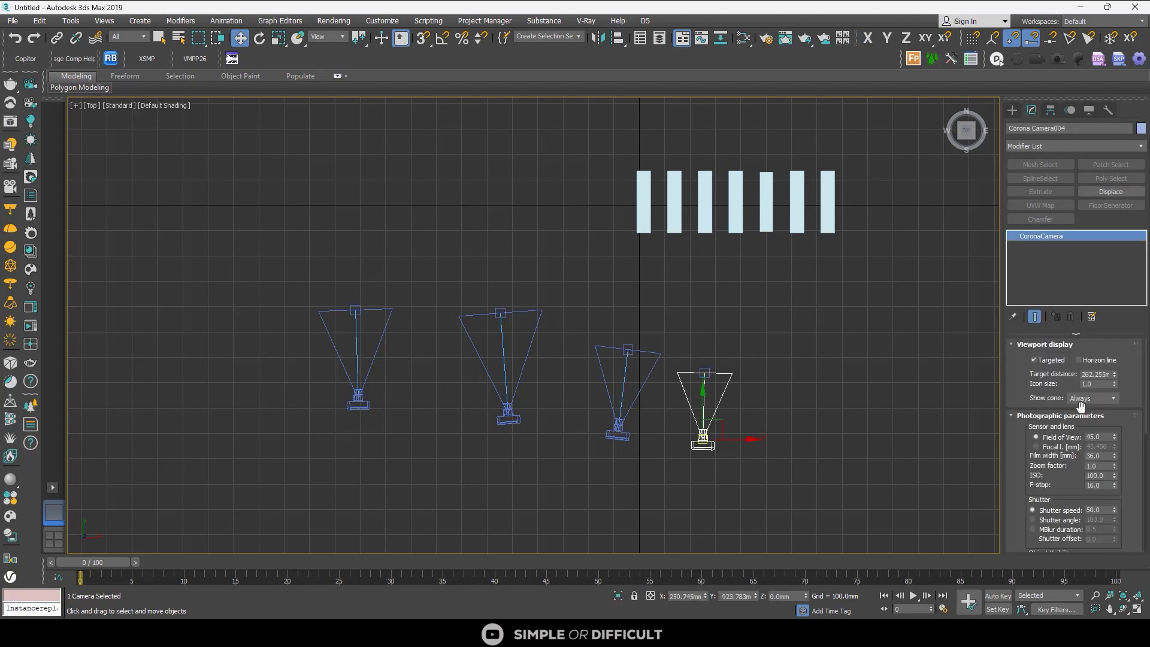
Switch the first two cameras to focal length control, using 20 mm for the first and 60 mm for the second
click(358, 397)
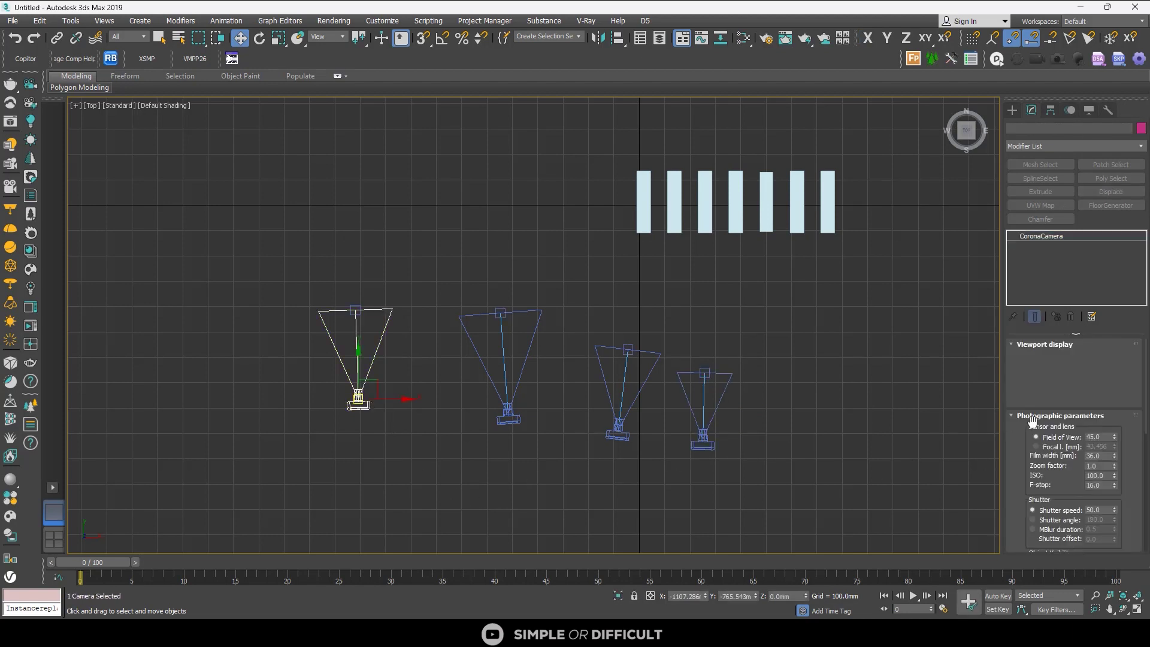
click(1035, 446)
double_click(1098, 446)
text(20)
drag(469, 439, 517, 412)
drag(1108, 447, 1010, 445)
text(60)
click(825, 447)
Widen the third camera's view with a shorter focal length, and check the fourth camera's lens parameters
click(618, 430)
click(728, 437)
click(703, 437)
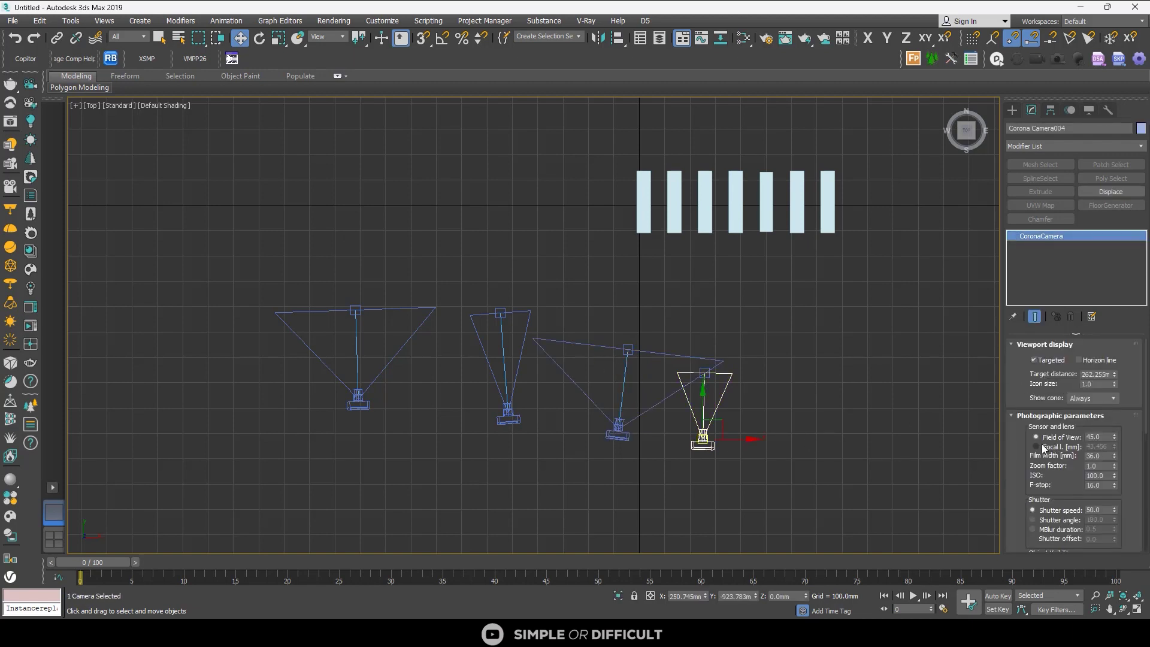
click(536, 462)
Select the first and second cameras, and run the Instancereplace script on them
click(361, 403)
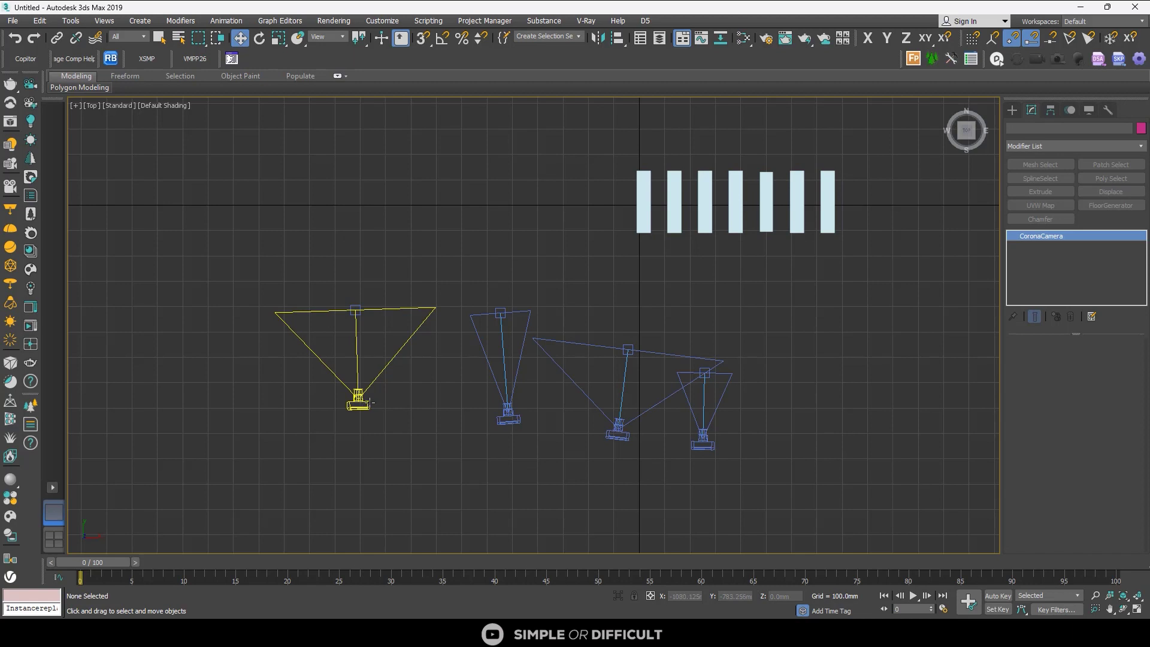
ctrl+click(508, 412)
click(232, 60)
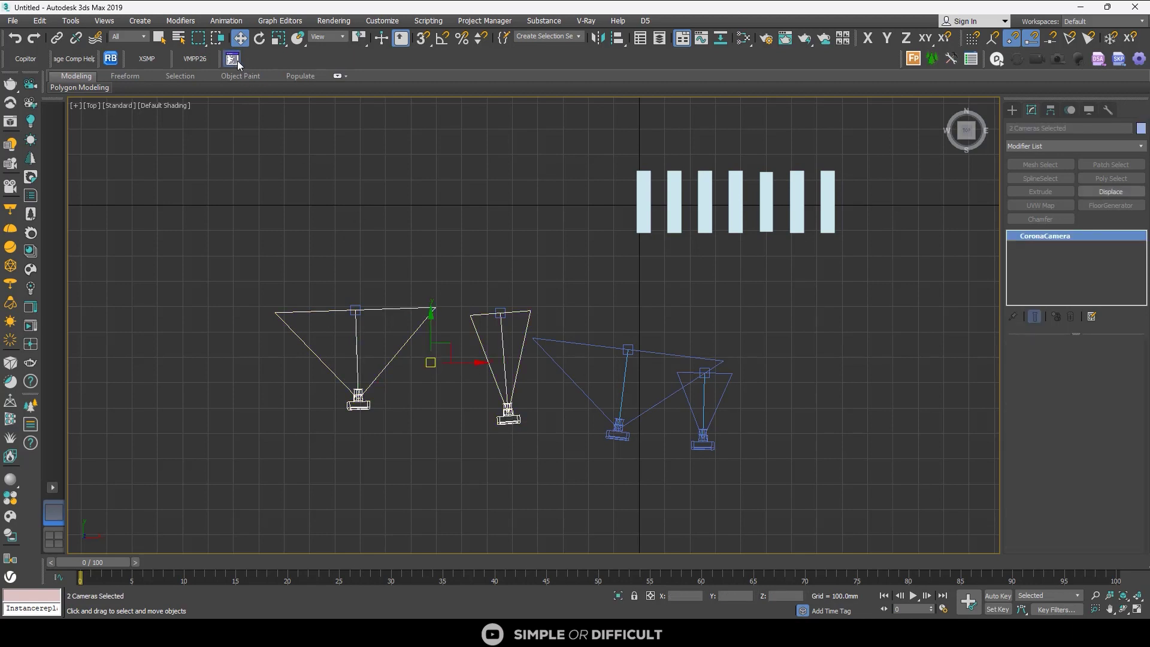
click(488, 380)
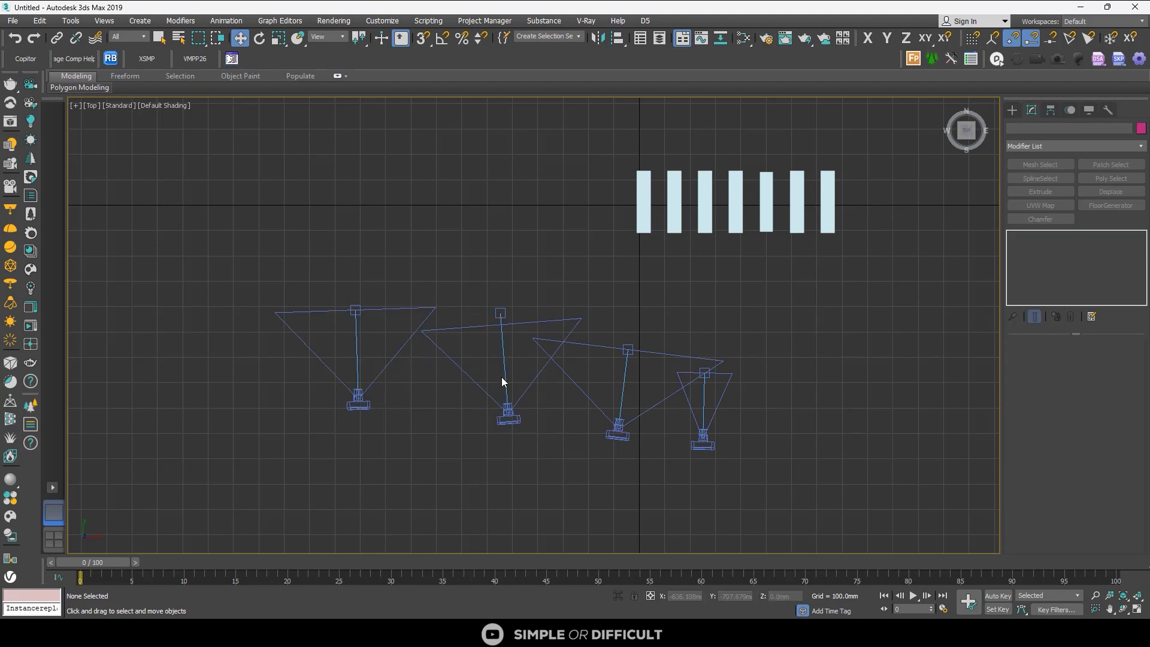
Select all four cameras without their targets, starting from the first, and run the Instancereplace script on them
drag(648, 453, 321, 399)
drag(778, 482, 296, 375)
click(379, 241)
click(358, 400)
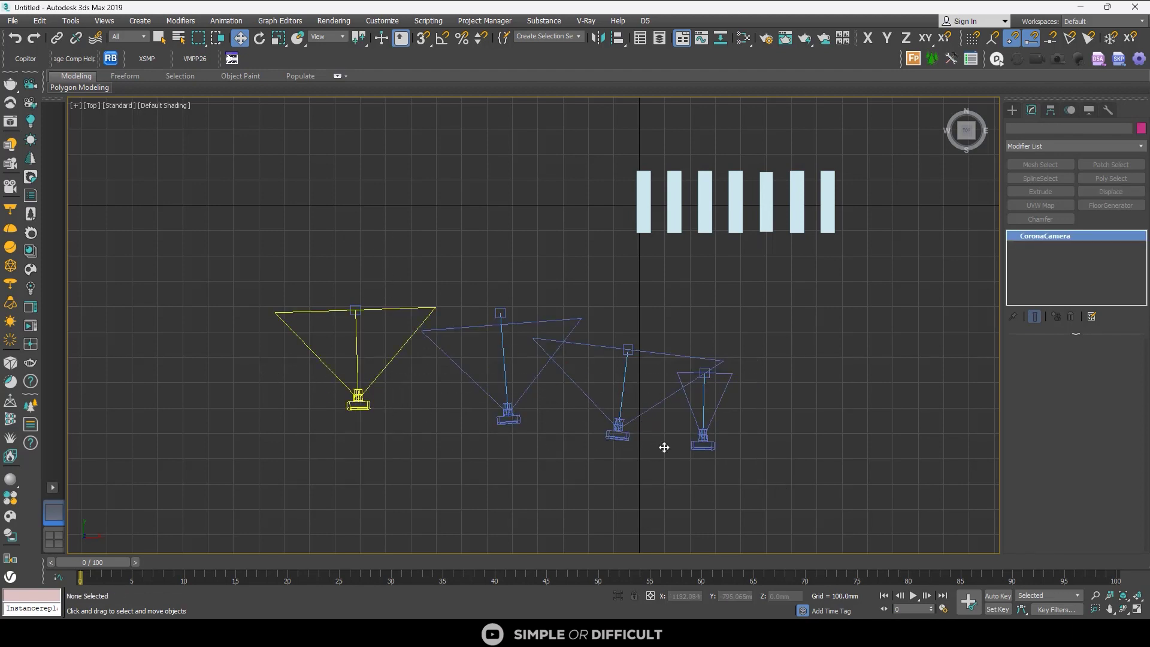
ctrl+drag(497, 385, 497, 386)
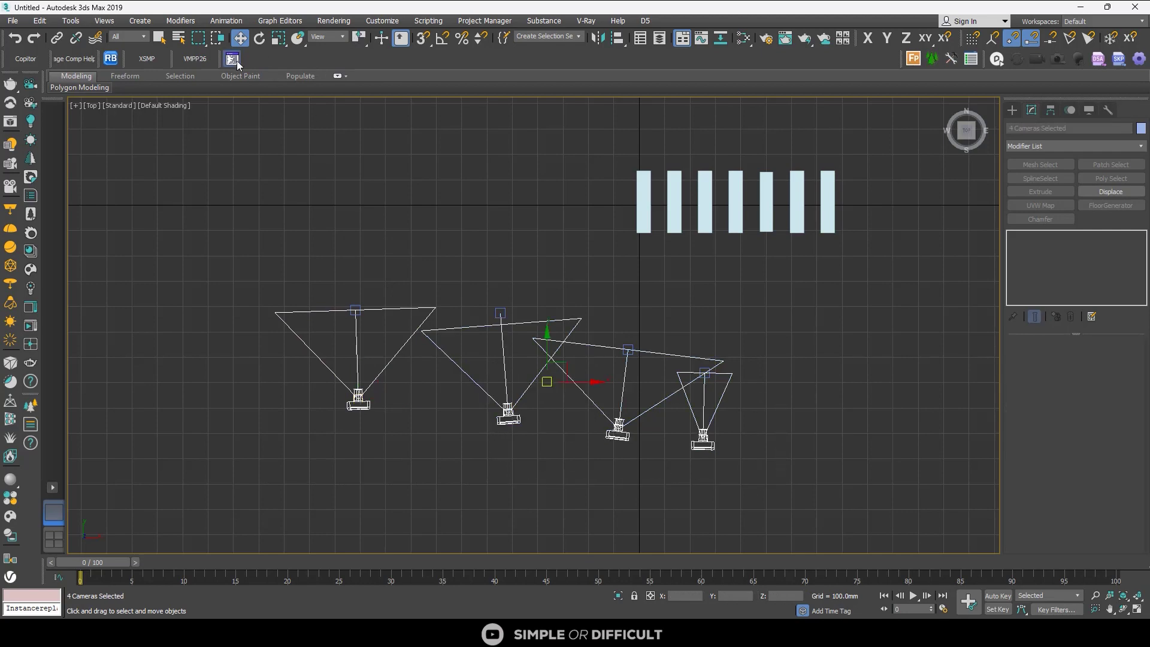
click(757, 397)
Set the fourth camera's focal length to 23 mm, film width to 38.52 mm and target distance to 319.951 mm
scroll(713, 389, up, 2)
scroll(709, 395, down, 4)
click(707, 428)
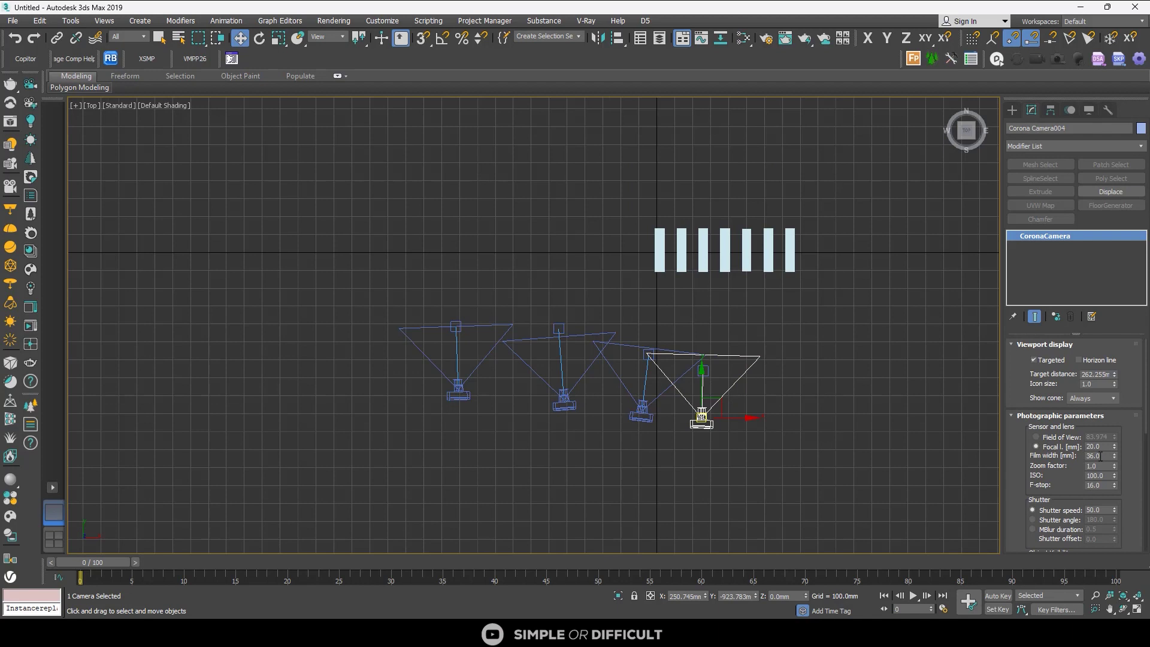
mouse_move(1116, 449)
mouse_down()
mouse_move(1113, 470)
mouse_move(1104, 398)
mouse_move(1111, 460)
mouse_move(1112, 450)
mouse_up()
drag(1115, 375, 1138, 360)
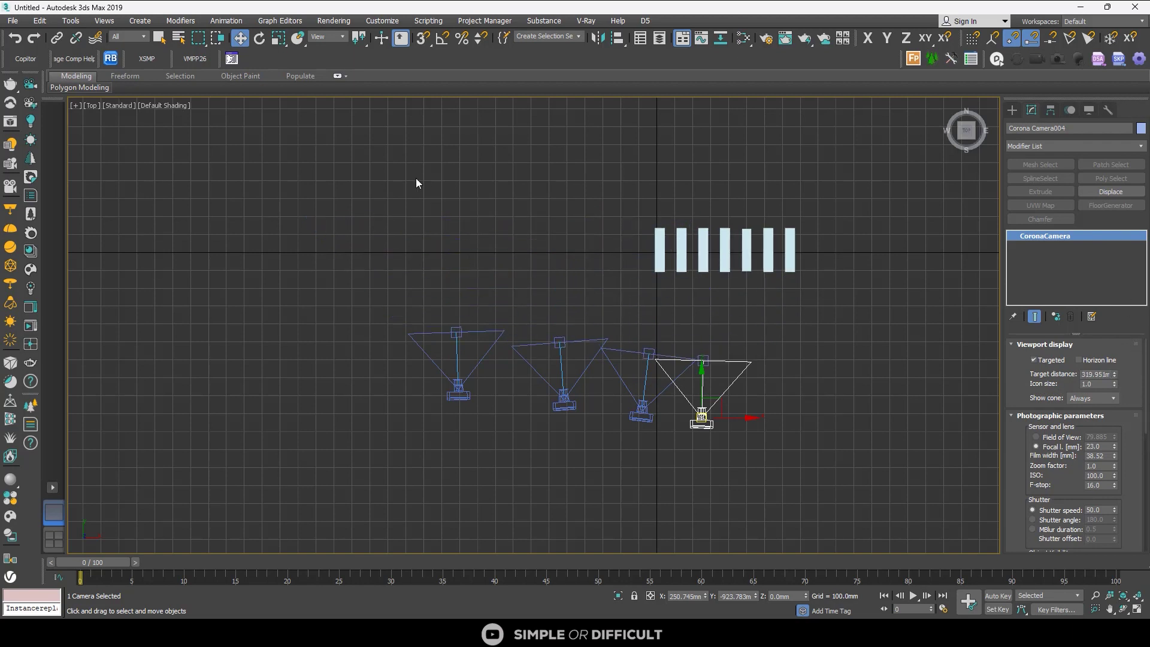
Change the Instancereplace script's toolbar button to a text button labelled MAKE INSTANCE
click(400, 188)
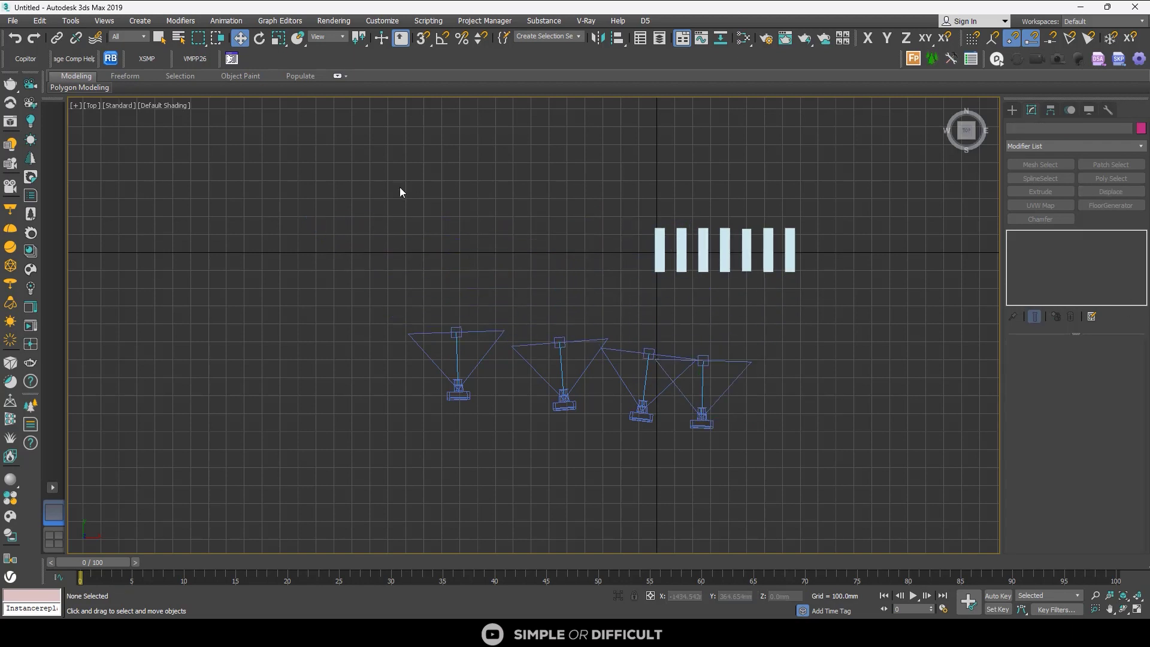
right_click(233, 61)
click(270, 67)
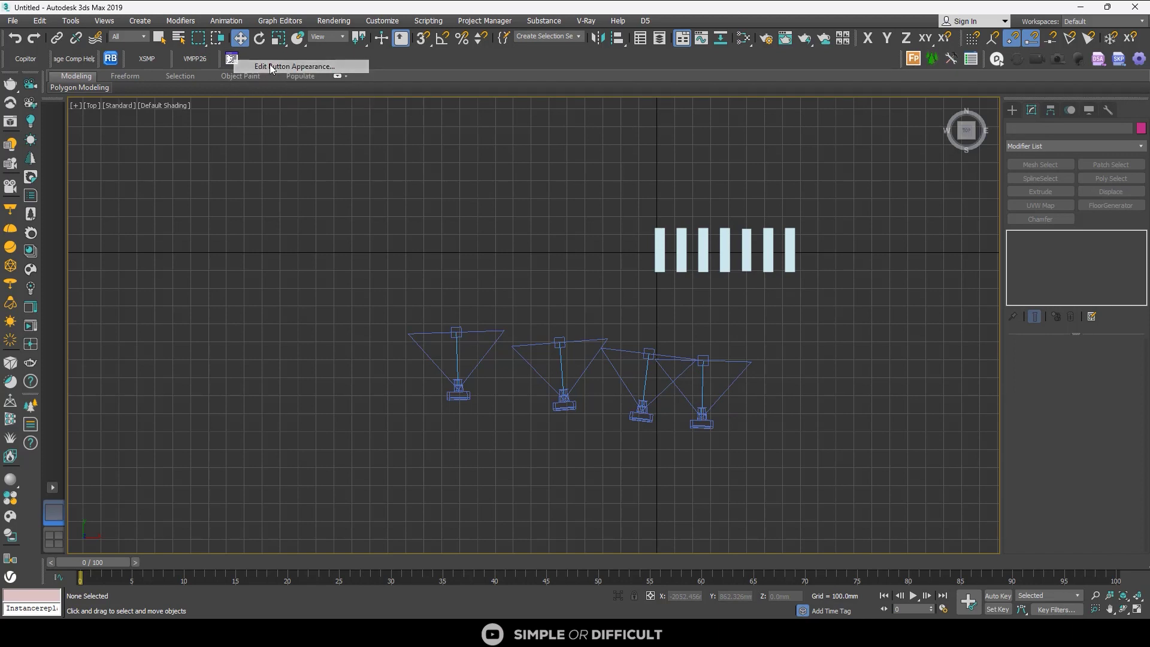
click(457, 288)
click(539, 287)
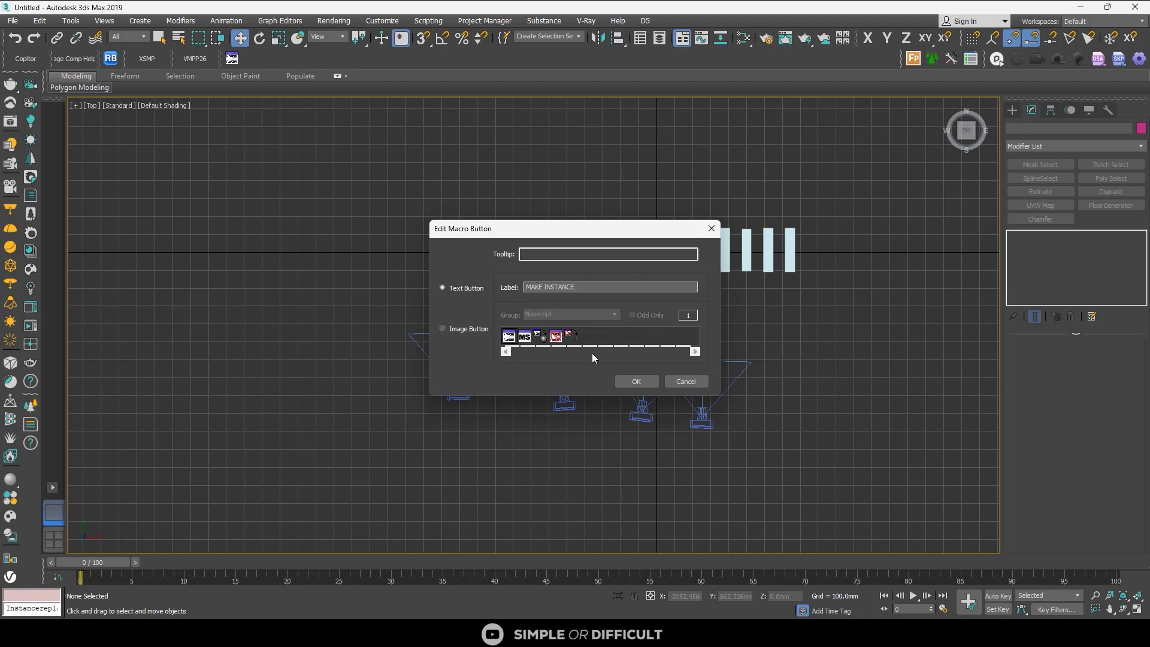
click(648, 381)
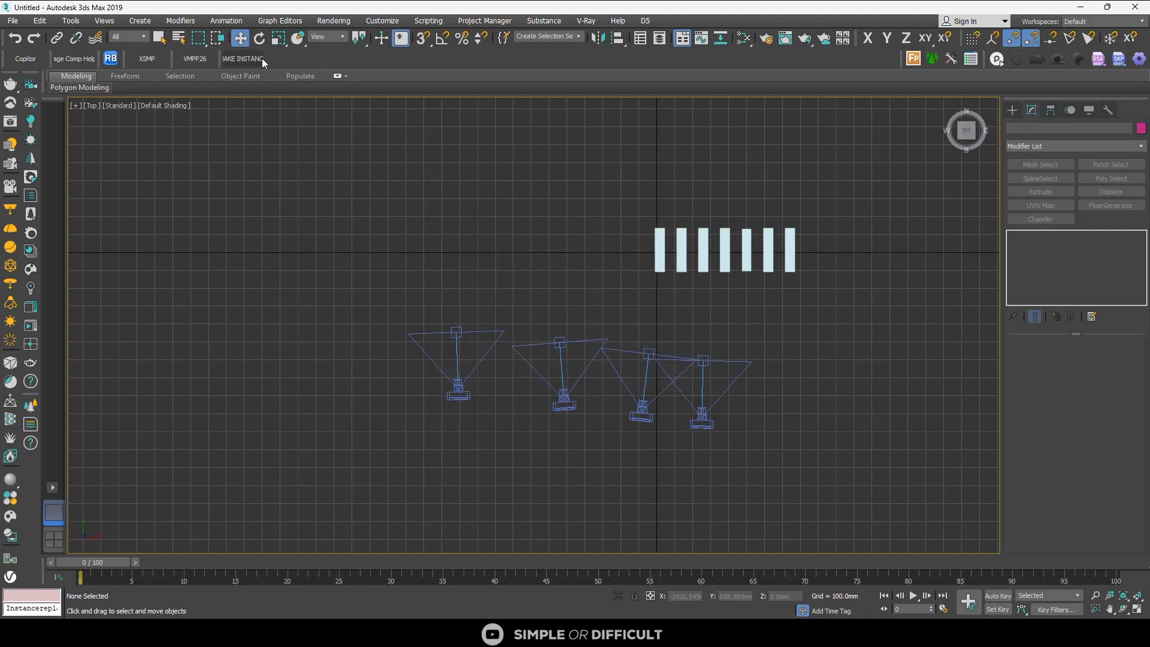